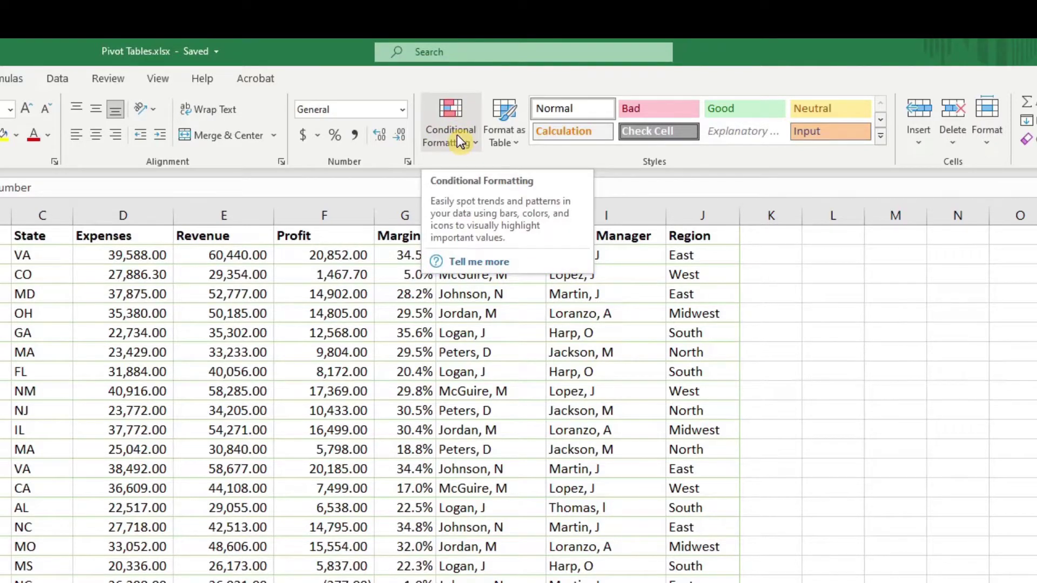
Try a Greater Than 20000 highlight rule with light red fill and dark red text on cell A1, and undo it
{"action": "left_click", "coordinate": [457, 135]}
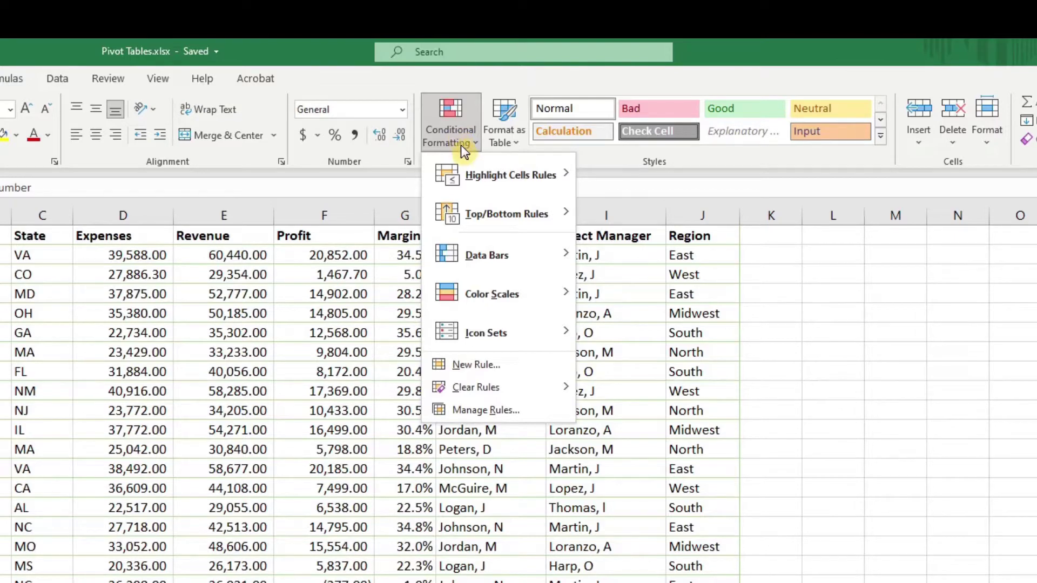
{"action": "mouse_move", "coordinate": [465, 158]}
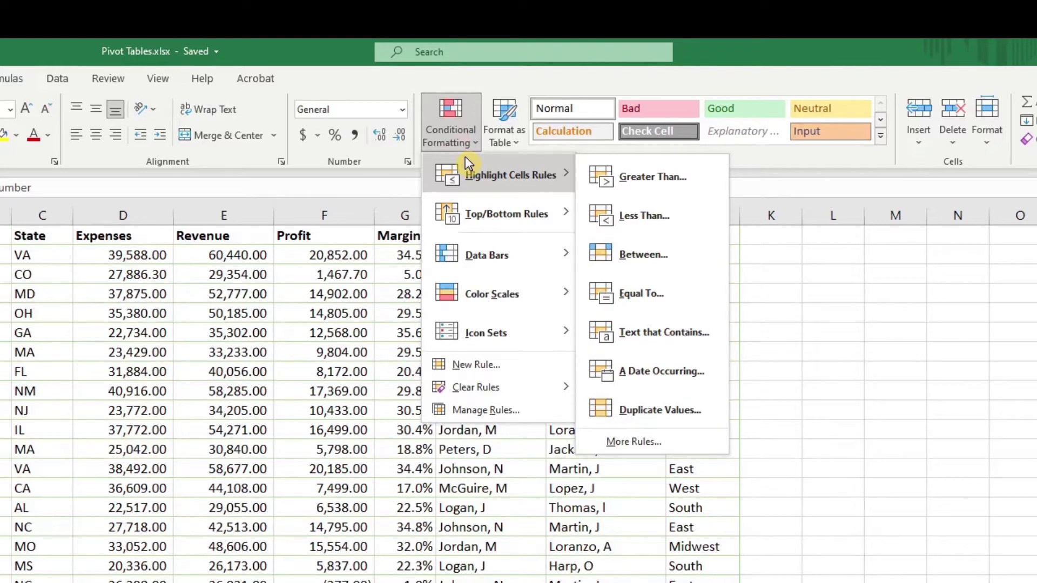
{"action": "left_click", "coordinate": [638, 177]}
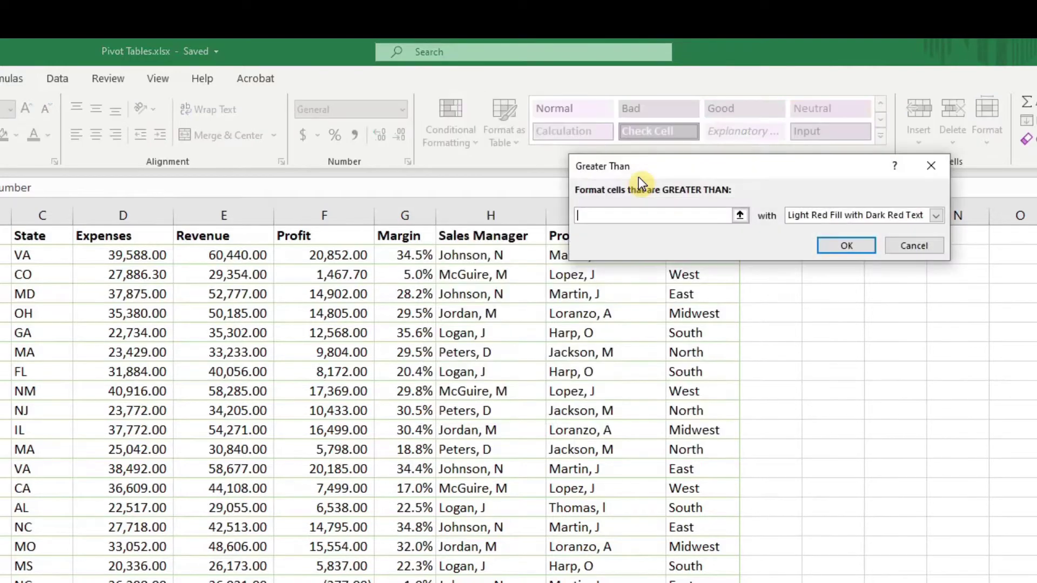
{"action": "left_click", "coordinate": [603, 213]}
{"action": "type", "text": "20000"}
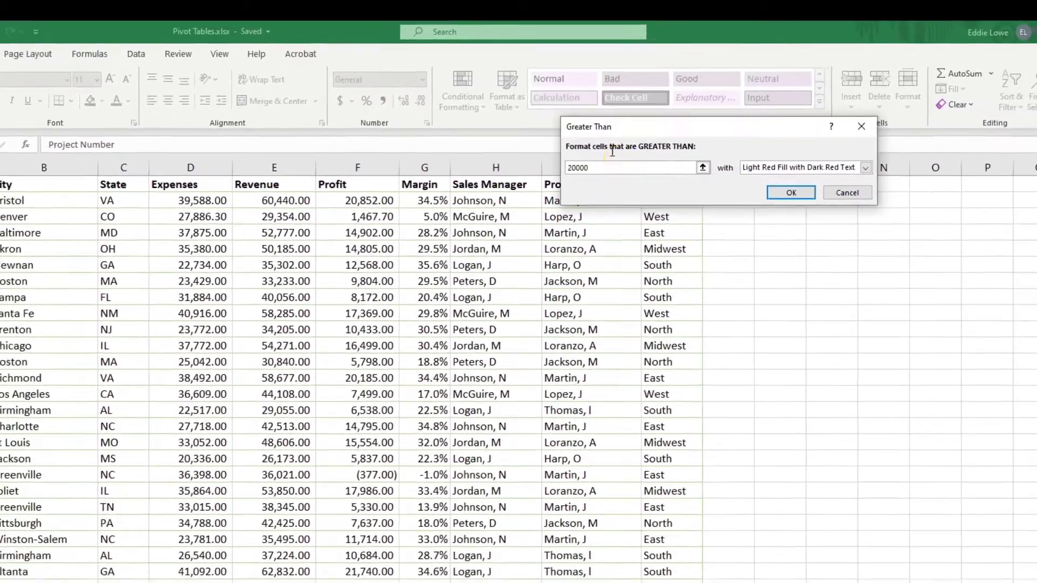
{"action": "key", "text": "Return"}
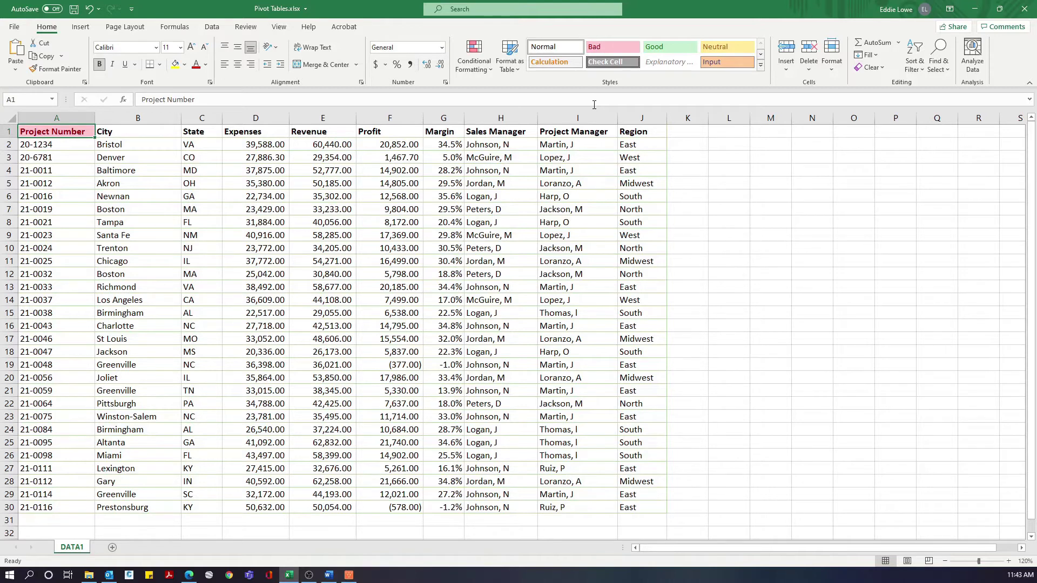
{"action": "key", "text": "ctrl+z"}
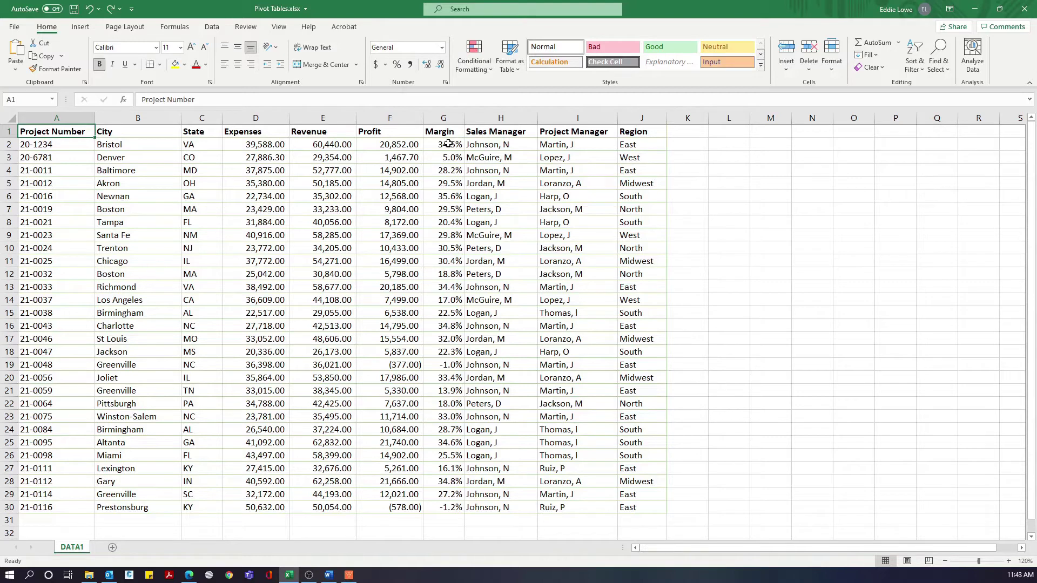
Set up a Greater Than rule on the Profit values F2:F30 with threshold 15000 and Green Fill with Dark Green Text
{"action": "left_click", "coordinate": [380, 144]}
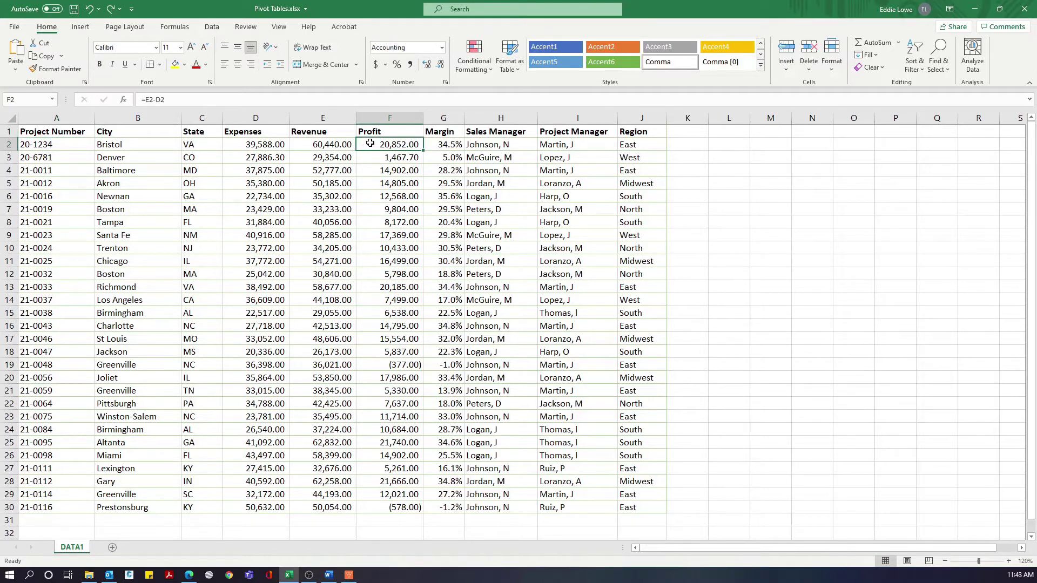
{"action": "left_click_drag", "start_coordinate": [374, 142], "coordinate": [385, 505]}
{"action": "left_click", "coordinate": [473, 56]}
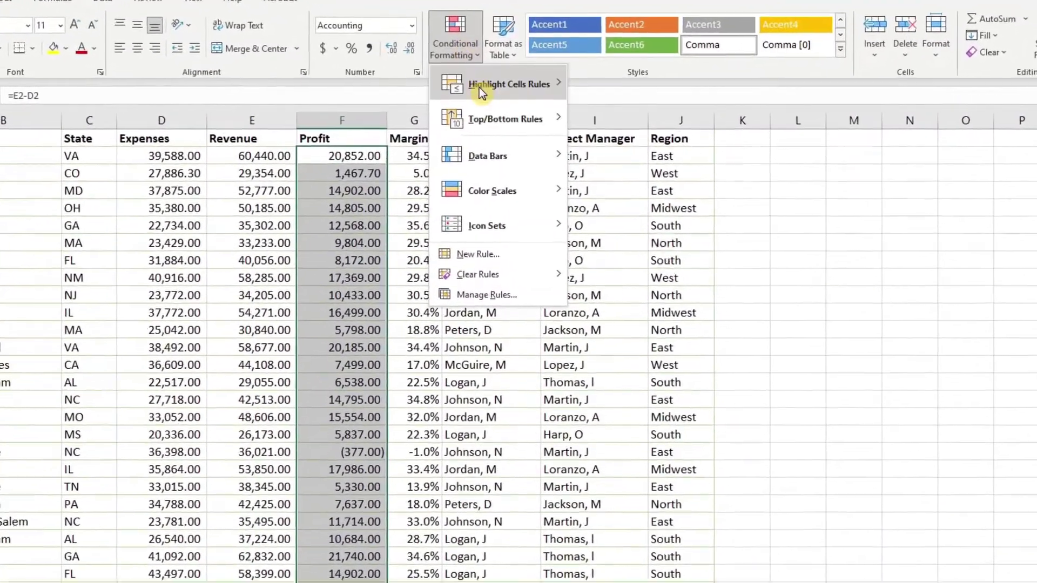
{"action": "mouse_move", "coordinate": [488, 91]}
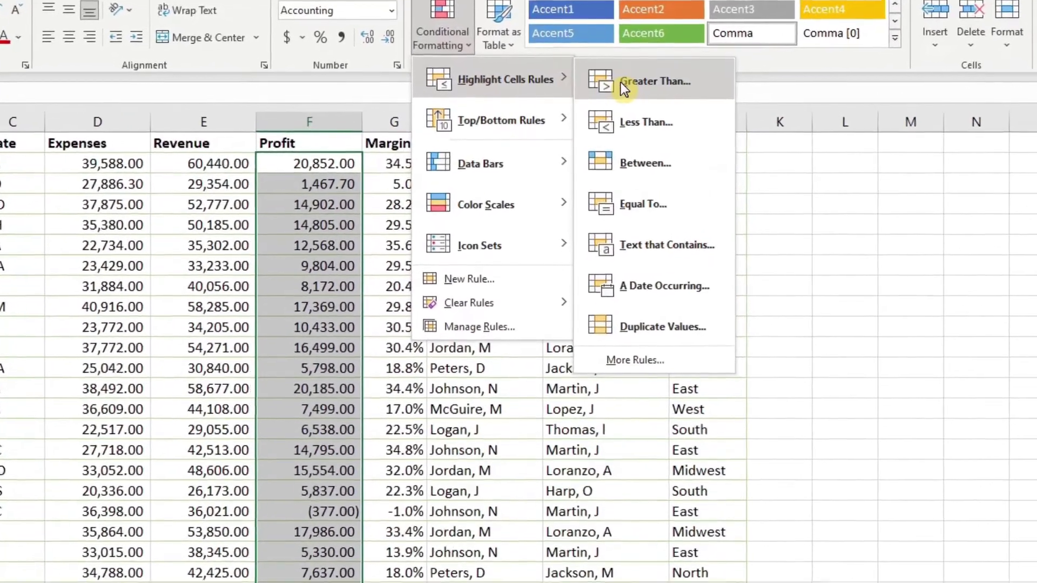
{"action": "left_click", "coordinate": [640, 84]}
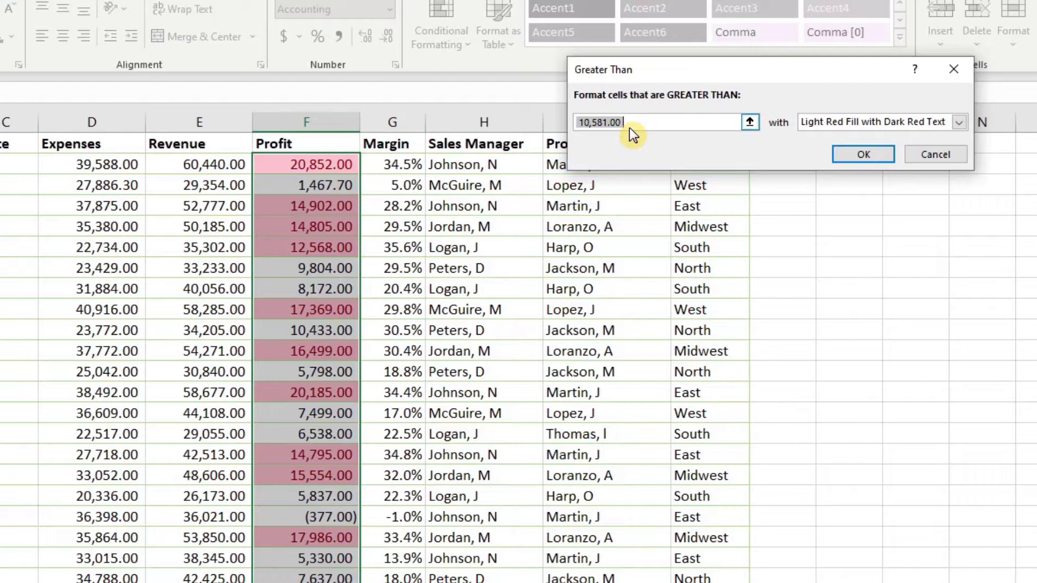
{"action": "left_click_drag", "start_coordinate": [627, 123], "coordinate": [577, 123]}
{"action": "type", "text": "15"}
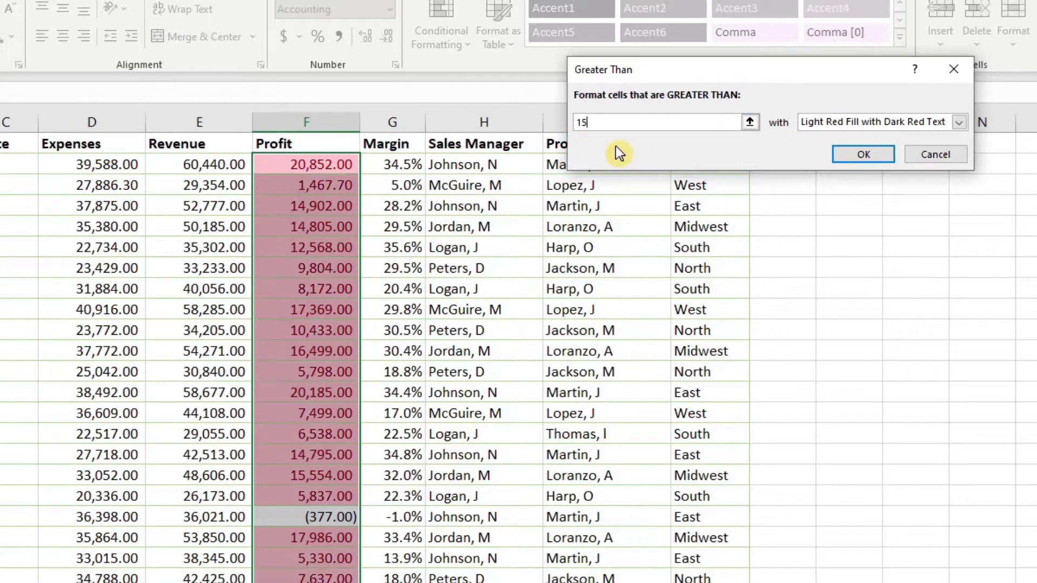
{"action": "type", "text": "000"}
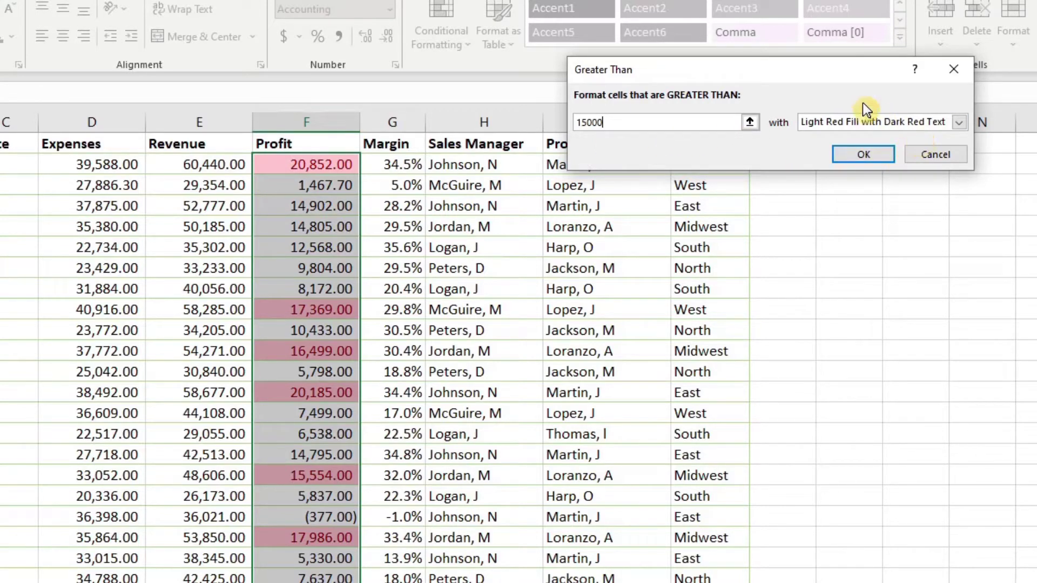
{"action": "left_click", "coordinate": [959, 125]}
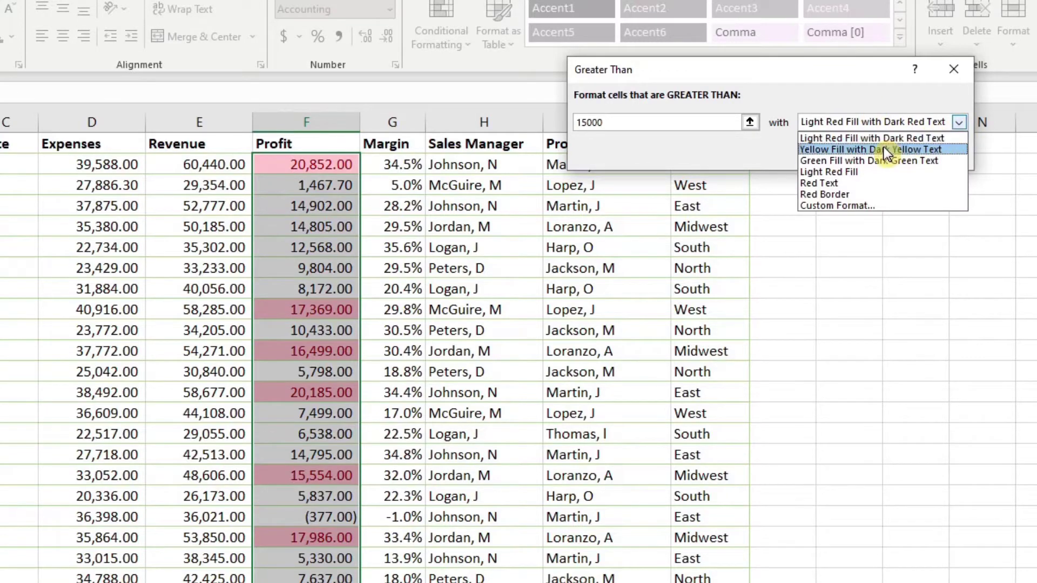
{"action": "left_click", "coordinate": [868, 158]}
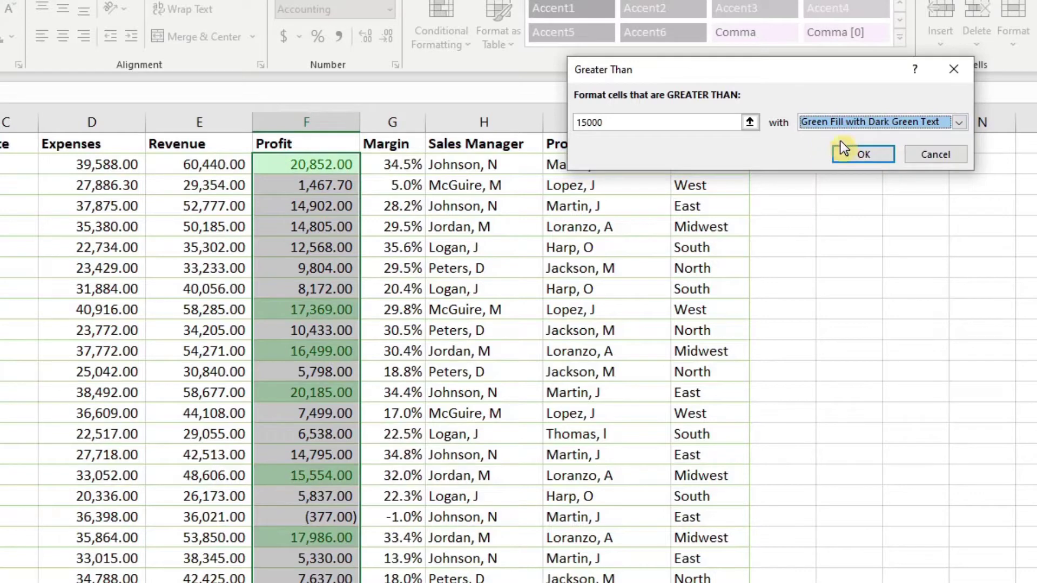
Switch the rule to a custom format with an orange fill and a red outline border
{"action": "left_click", "coordinate": [959, 125]}
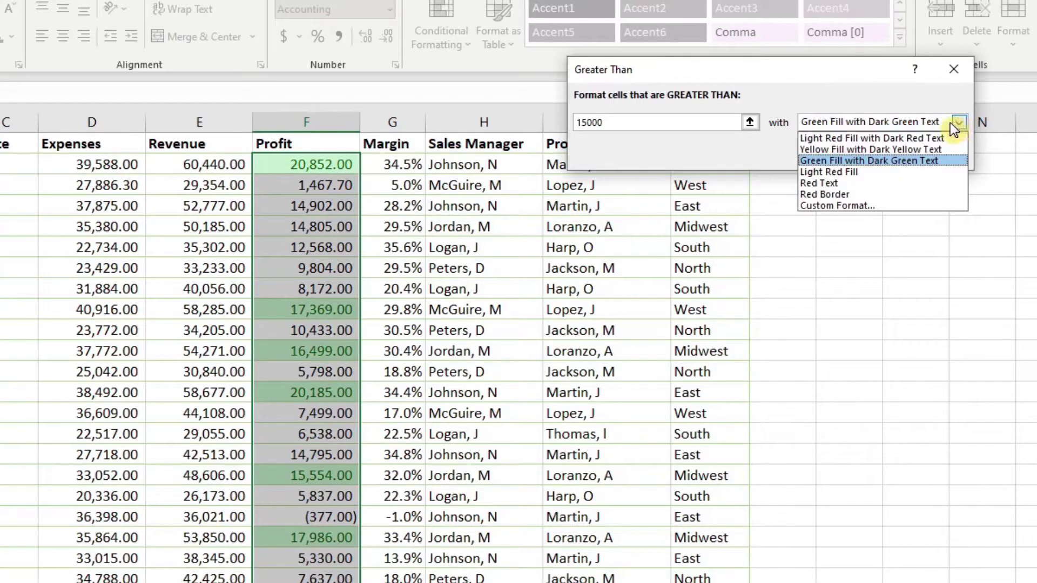
{"action": "left_click", "coordinate": [832, 206]}
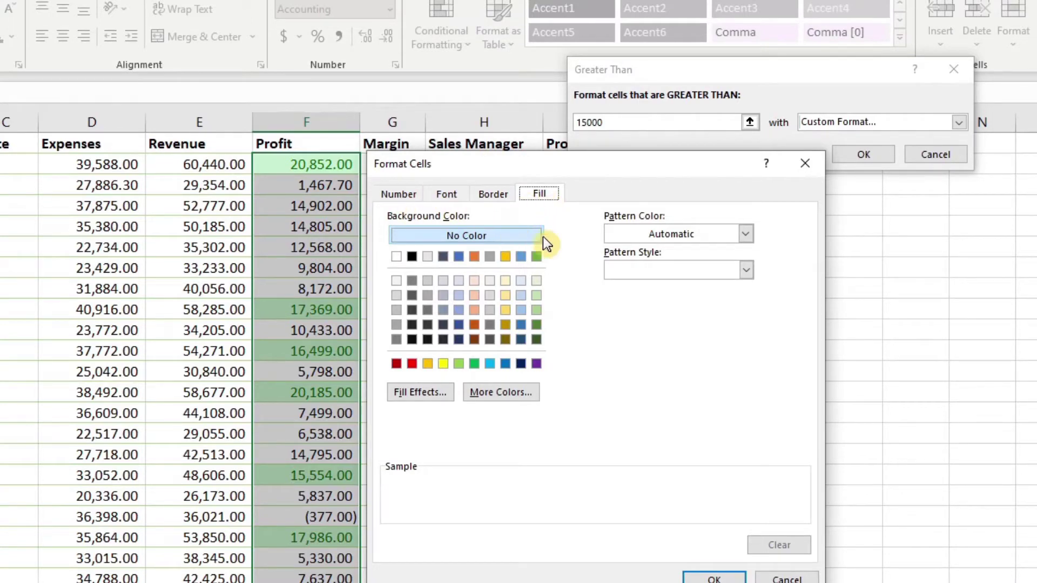
{"action": "left_click", "coordinate": [428, 364]}
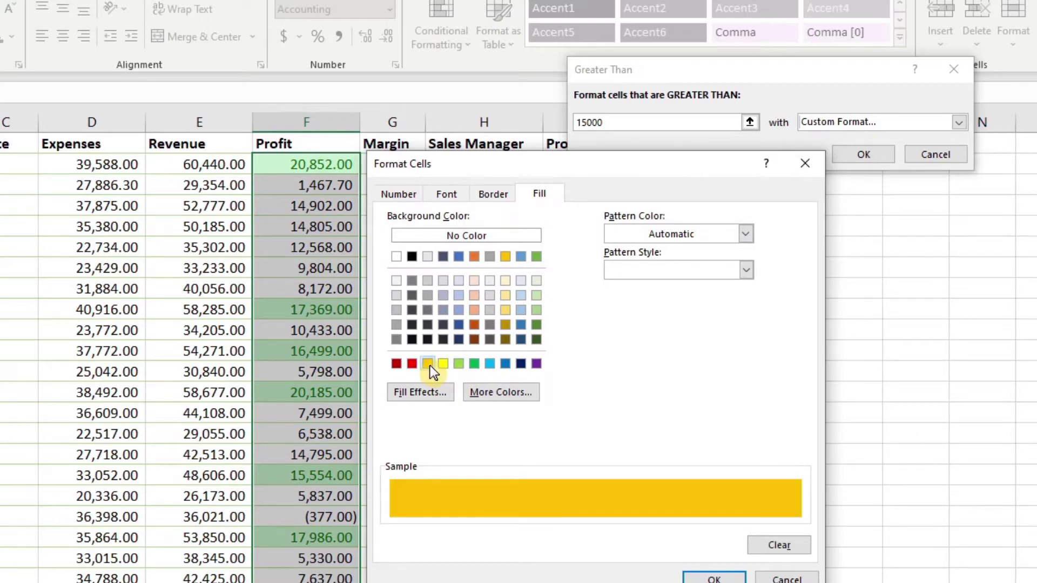
{"action": "left_click", "coordinate": [492, 195]}
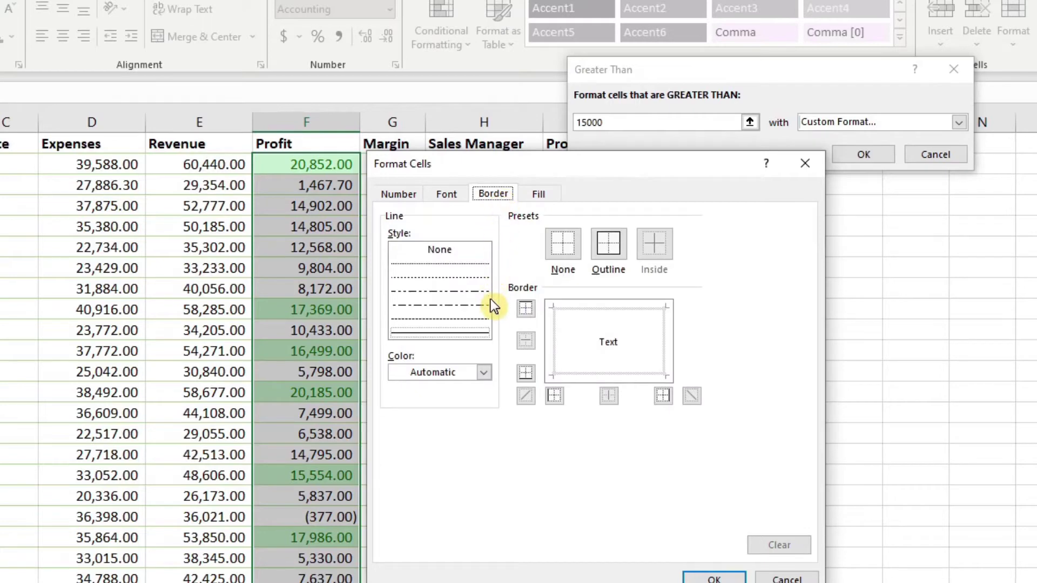
{"action": "left_click", "coordinate": [485, 373]}
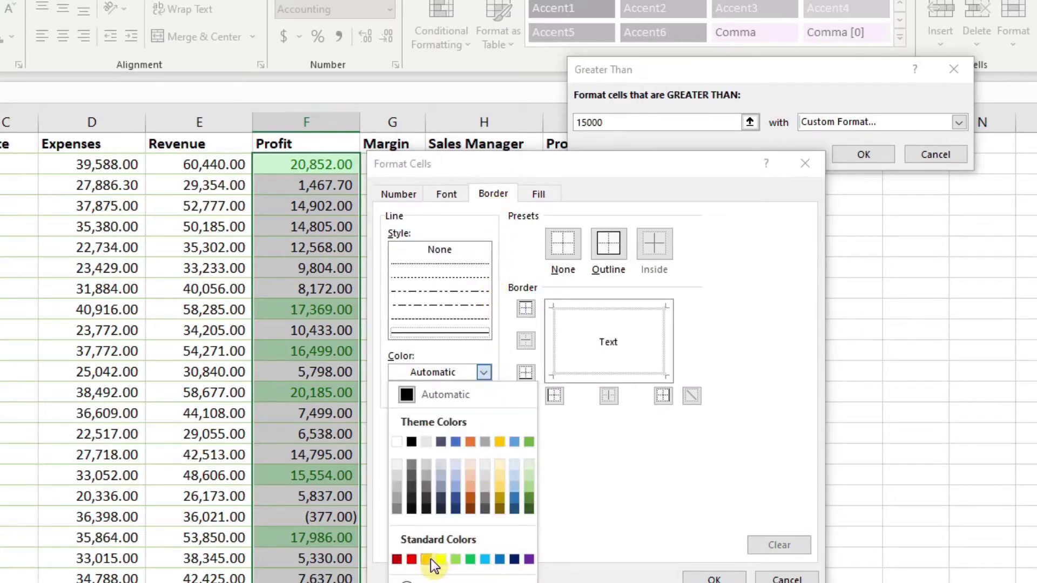
{"action": "left_click", "coordinate": [413, 560]}
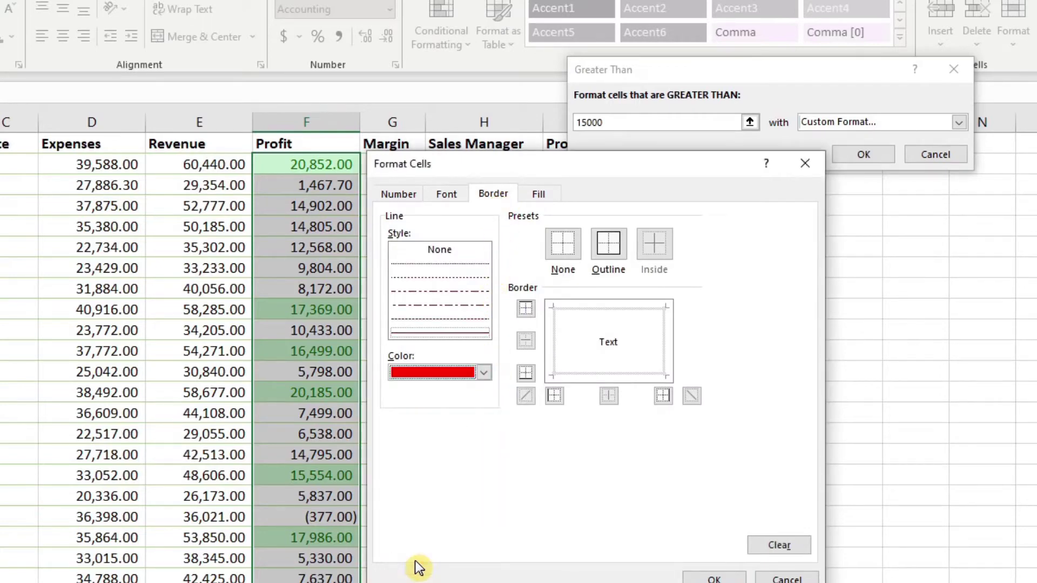
{"action": "left_click", "coordinate": [606, 243]}
Add bold font and the Accounting number format with $ symbol to the custom format, apply it to the preview, and cancel the rule
{"action": "left_click", "coordinate": [451, 197]}
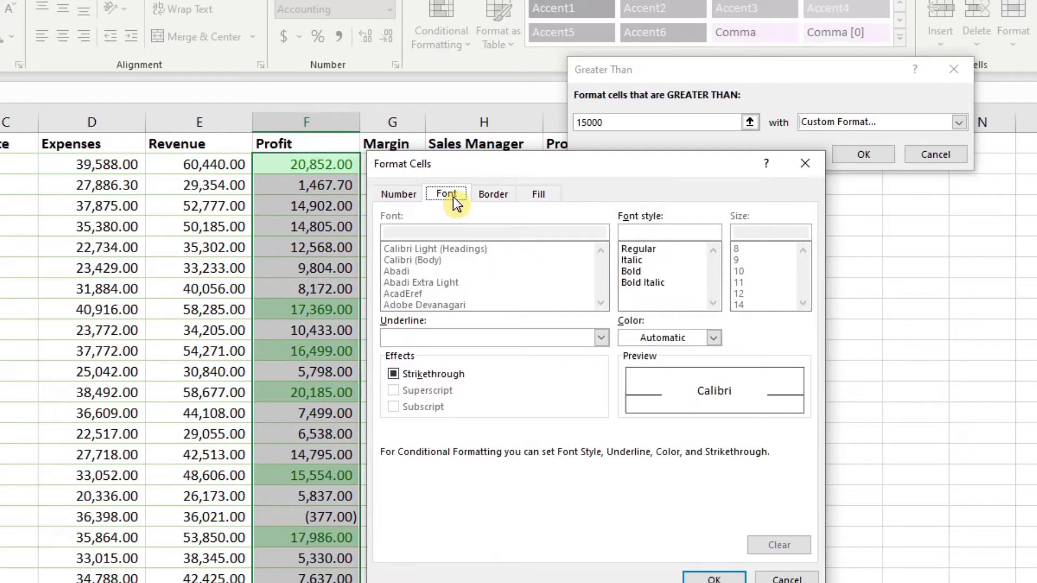
{"action": "left_click", "coordinate": [633, 271]}
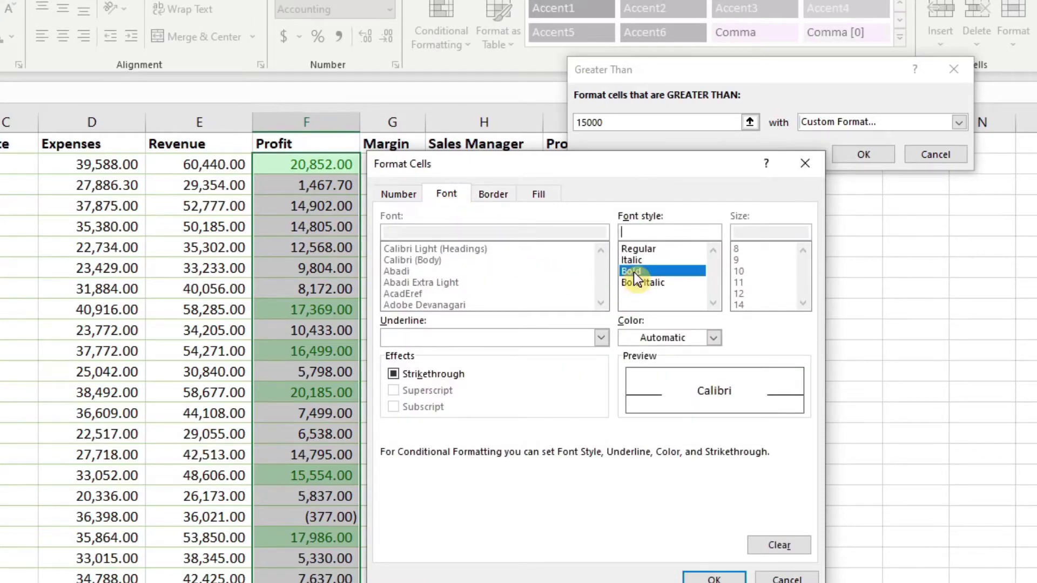
{"action": "left_click", "coordinate": [404, 197]}
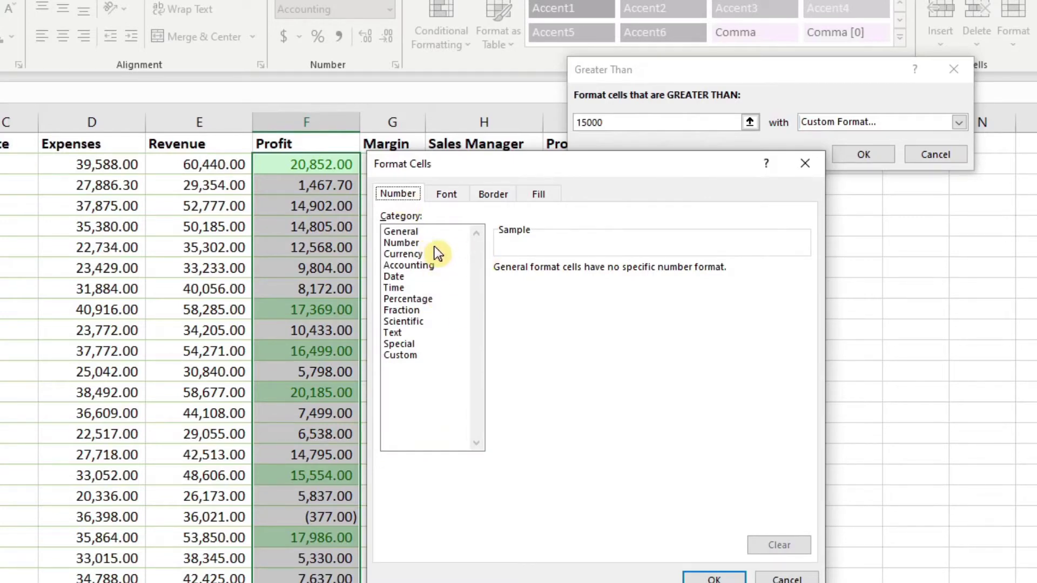
{"action": "left_click", "coordinate": [410, 244]}
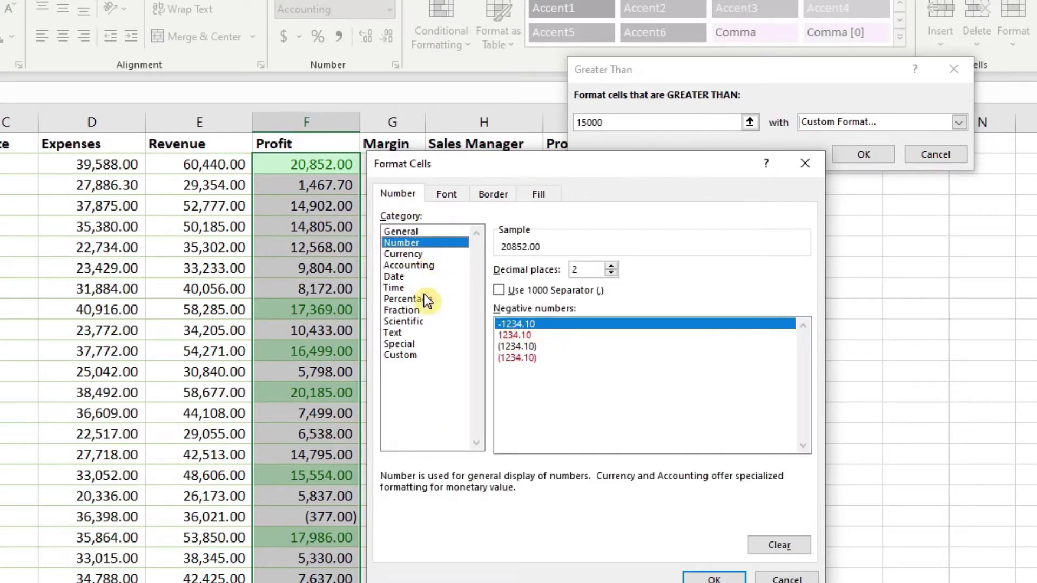
{"action": "left_click", "coordinate": [412, 265]}
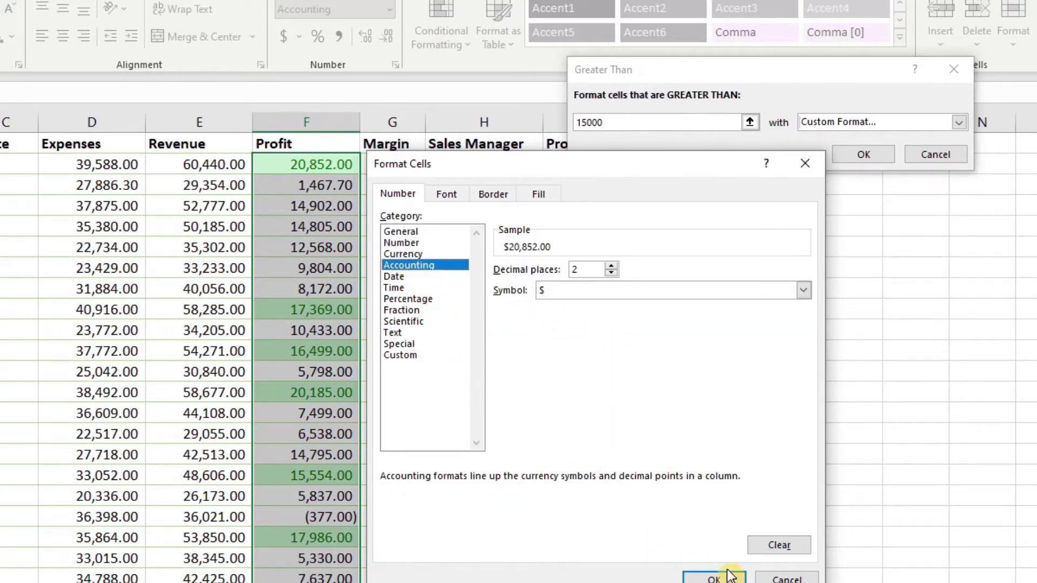
{"action": "left_click", "coordinate": [709, 577]}
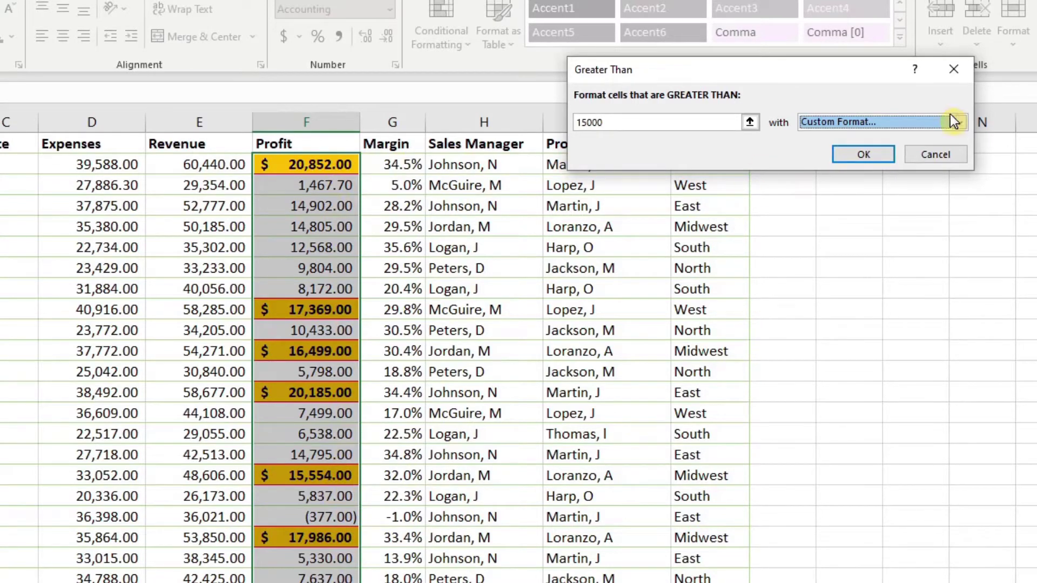
{"action": "left_click", "coordinate": [931, 153]}
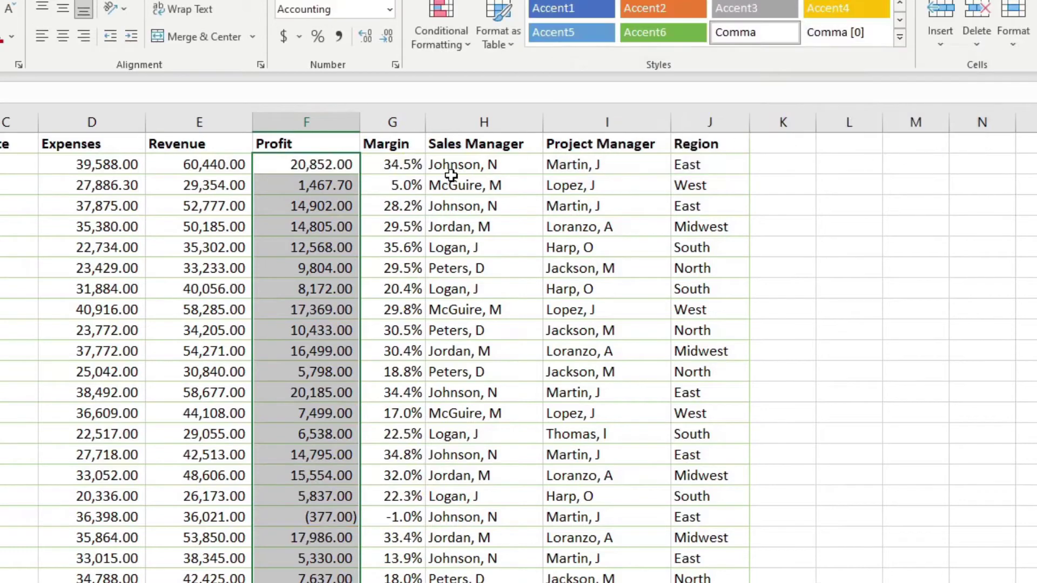
Preview a Duplicate Values rule with light red fill and dark red text on the Profit values, and cancel it
{"action": "left_click", "coordinate": [447, 36]}
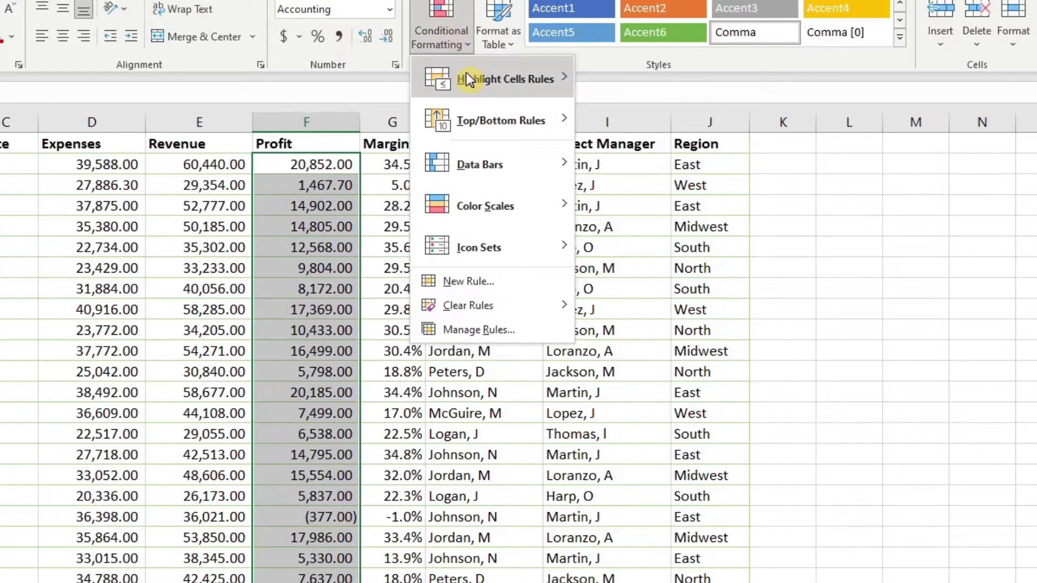
{"action": "mouse_move", "coordinate": [466, 72]}
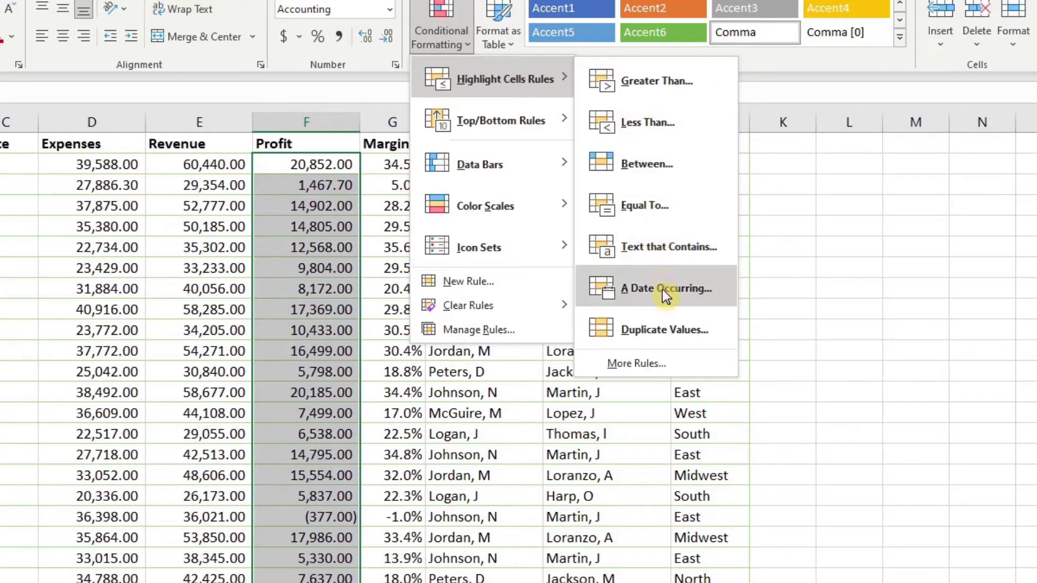
{"action": "left_click", "coordinate": [670, 329]}
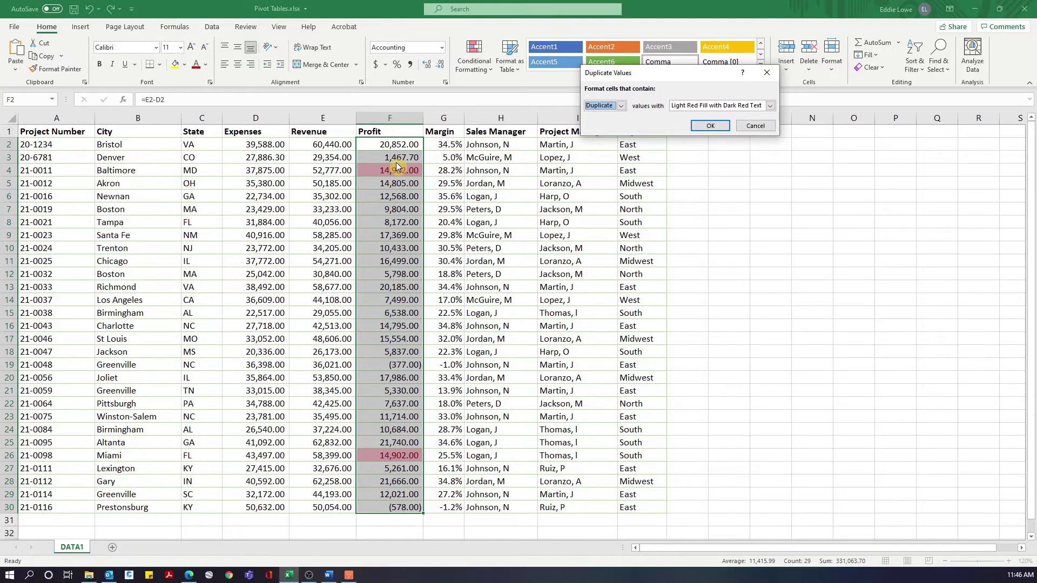
{"action": "left_click", "coordinate": [753, 127]}
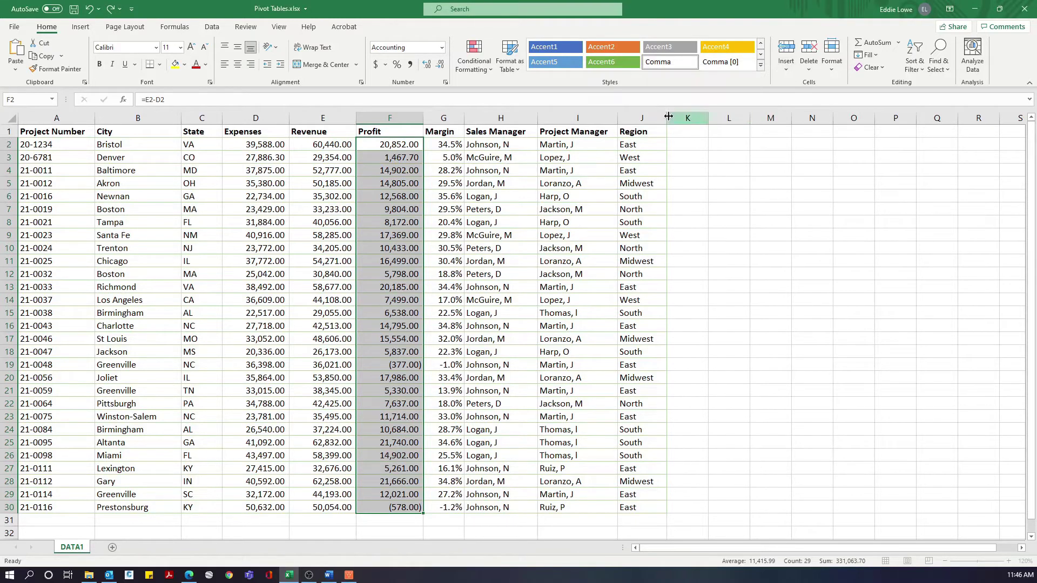
Preview a Top 10 Items rule with light red fill and dark red text on the Profit values, and cancel it
{"action": "left_click", "coordinate": [477, 66]}
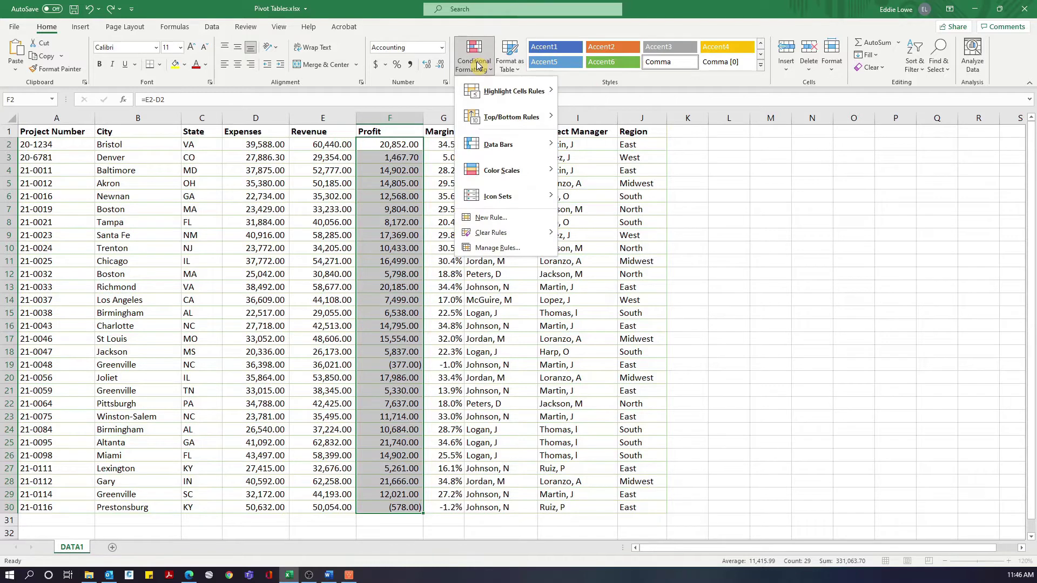
{"action": "mouse_move", "coordinate": [491, 118]}
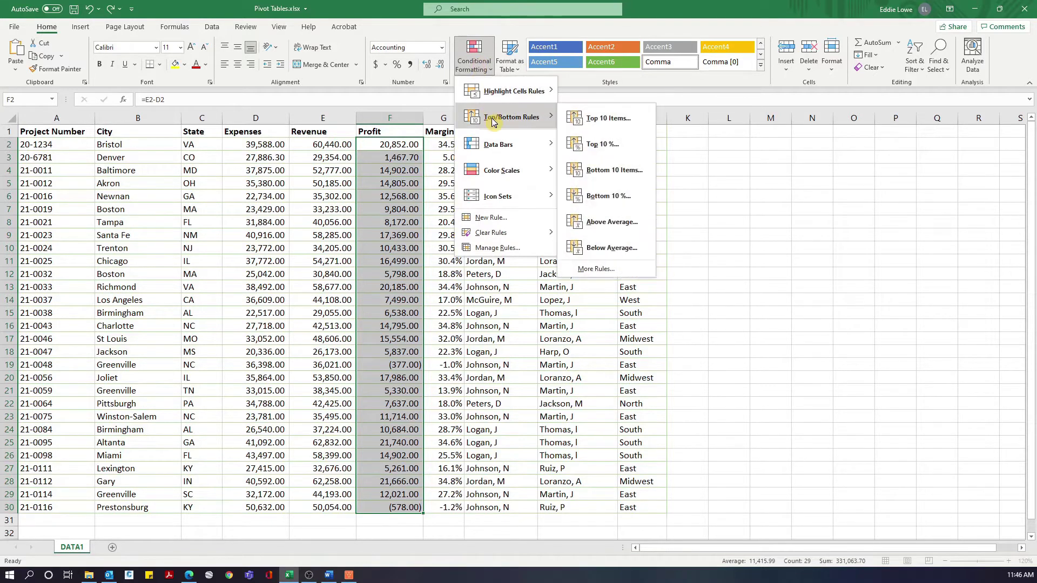
{"action": "left_click", "coordinate": [606, 124]}
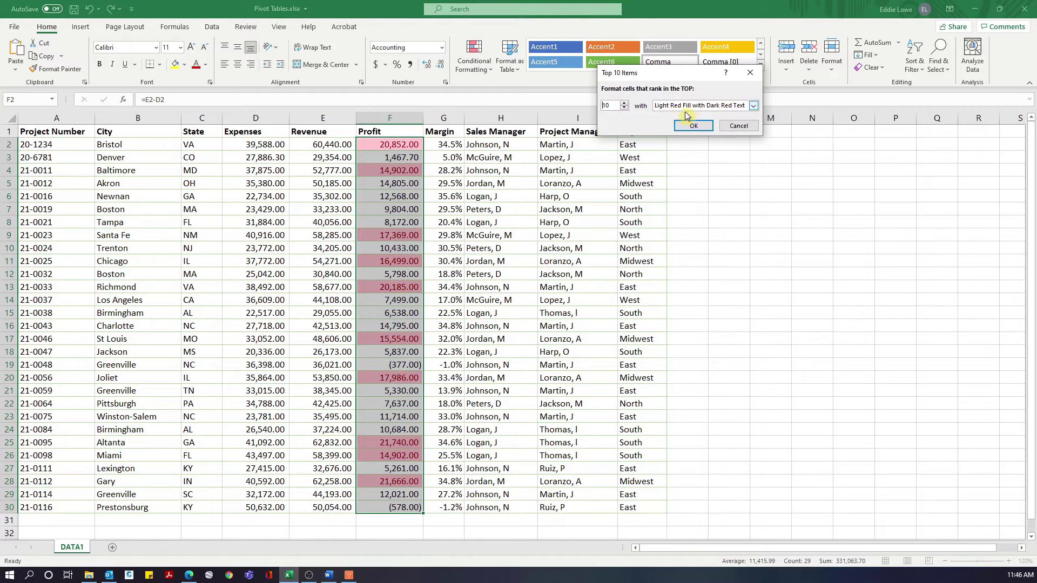
{"action": "left_click", "coordinate": [738, 128]}
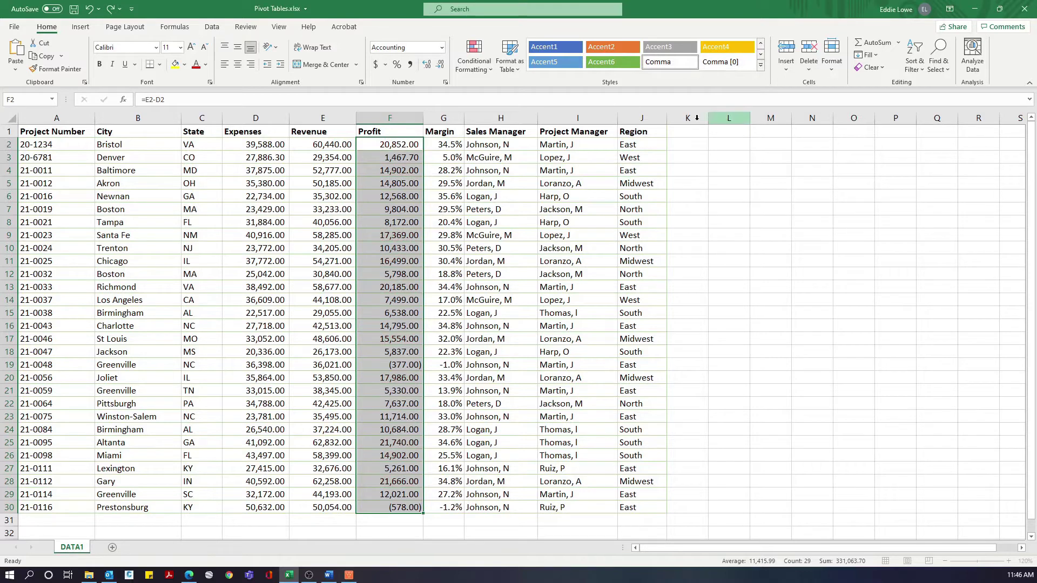
Apply green gradient fill data bars to the Profit values
{"action": "left_click", "coordinate": [474, 68]}
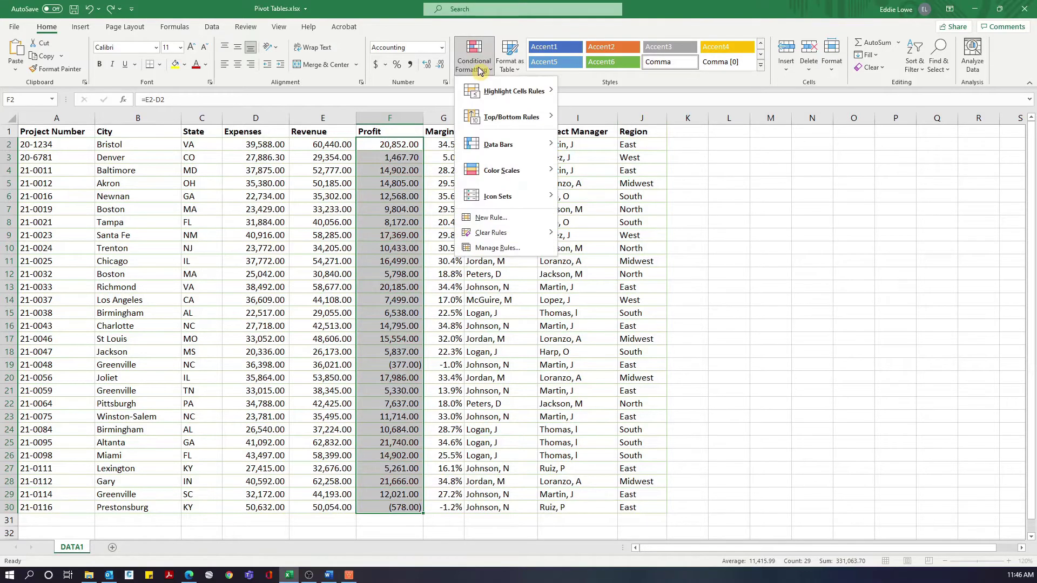
{"action": "mouse_move", "coordinate": [505, 145]}
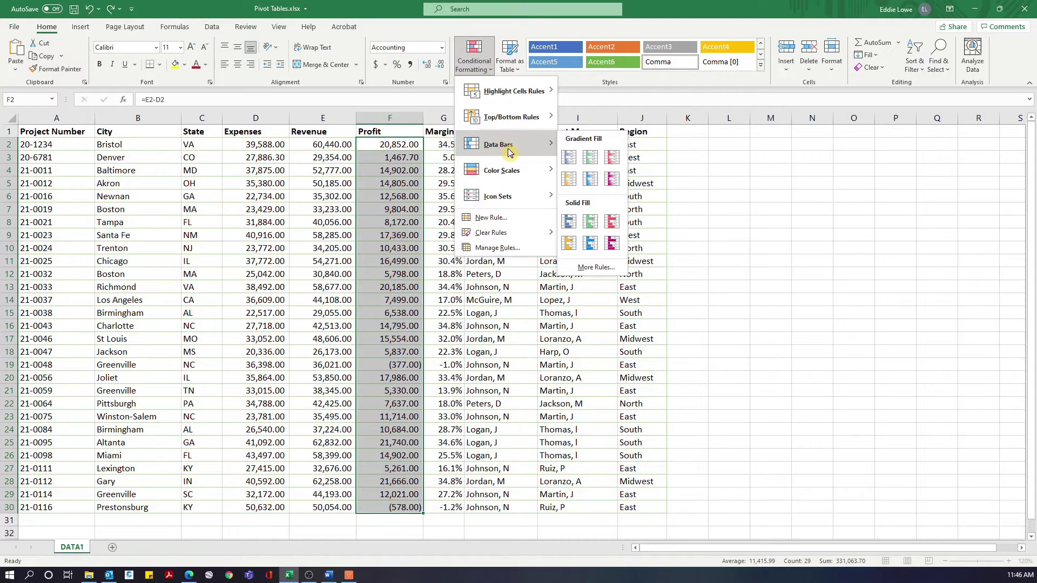
{"action": "left_click", "coordinate": [589, 158]}
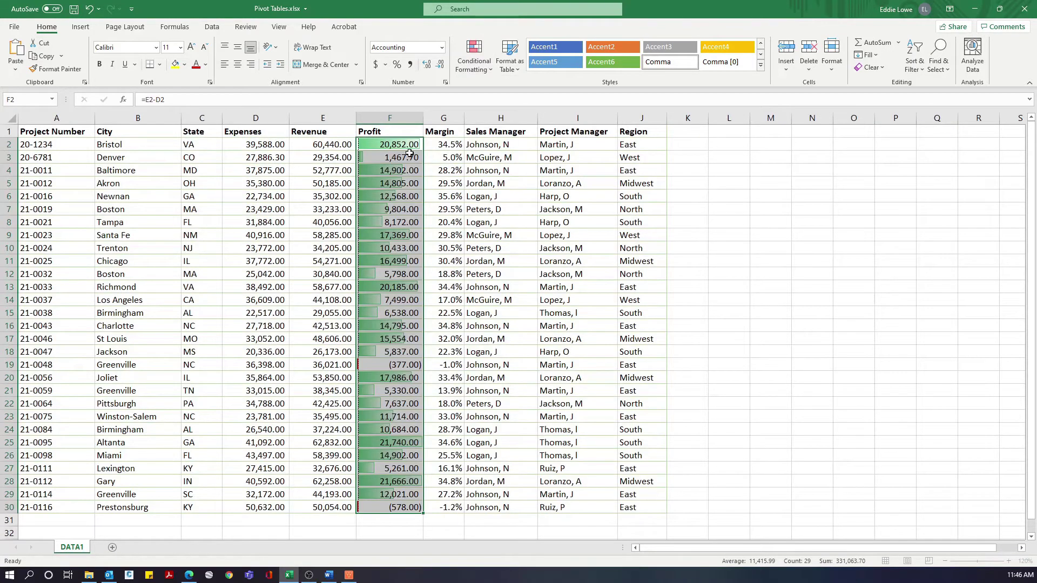
{"action": "left_click", "coordinate": [369, 156]}
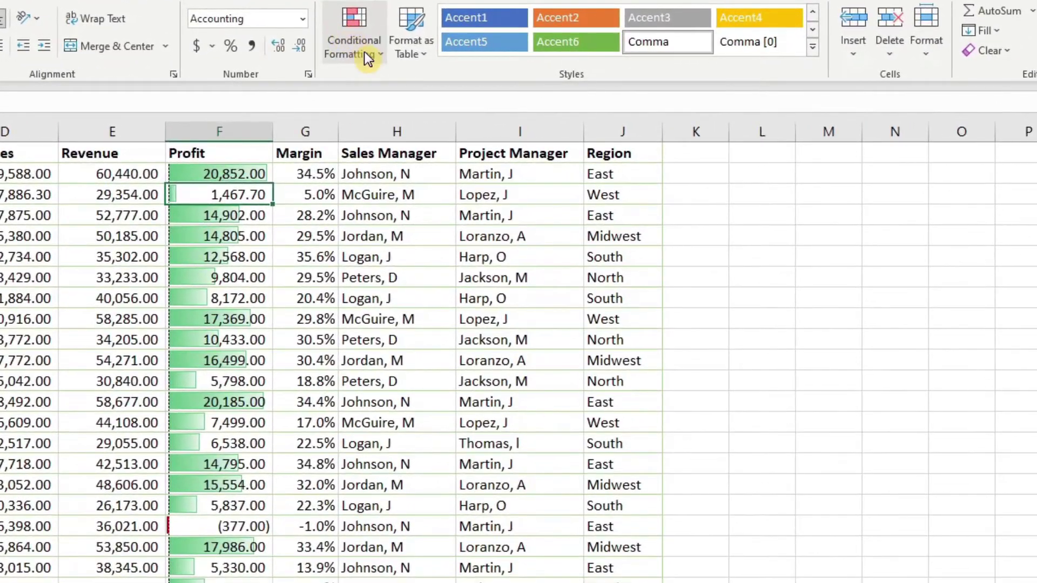
Clear the conditional formatting rules from the entire sheet
{"action": "left_click", "coordinate": [366, 51]}
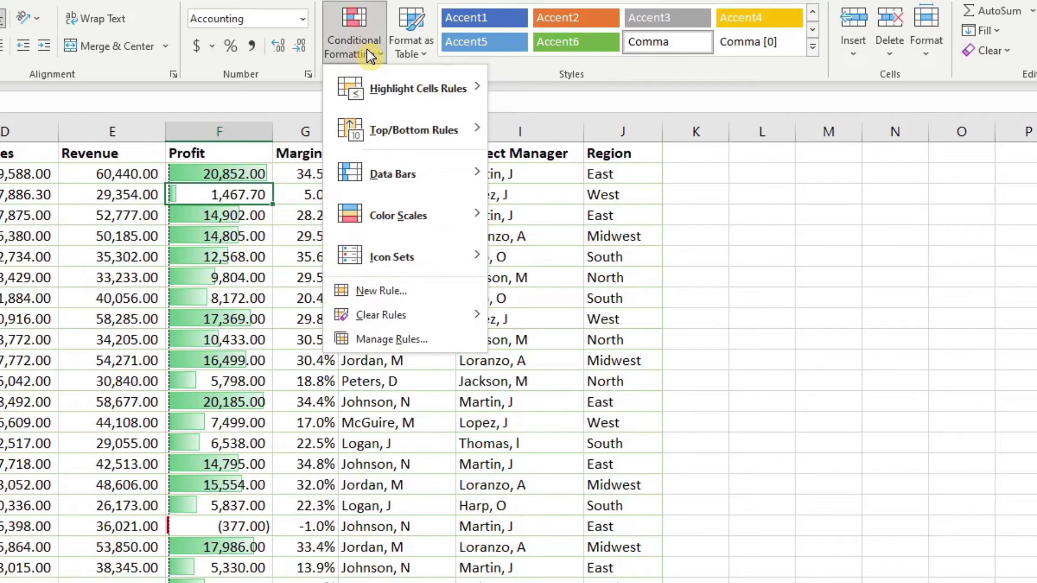
{"action": "mouse_move", "coordinate": [377, 322]}
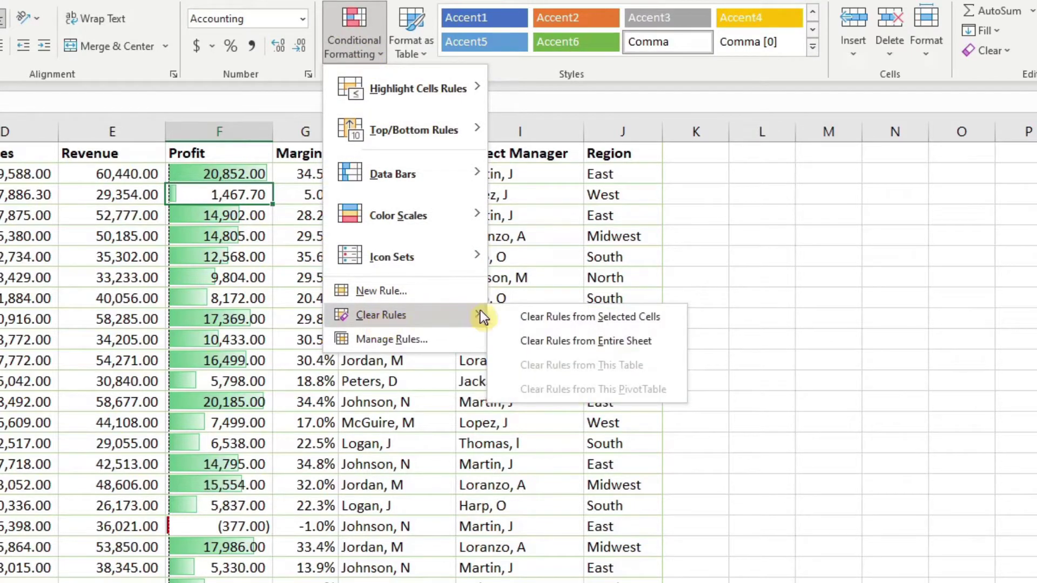
{"action": "left_click", "coordinate": [546, 340]}
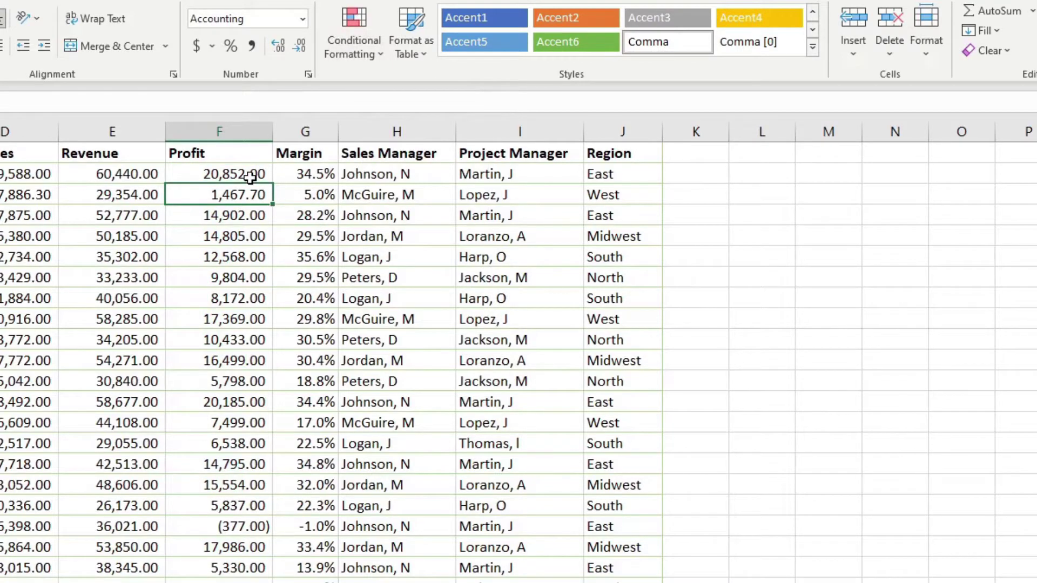
Browse the color scales and preview the green, yellow and red three-arrow icon set on the Profit values without applying it
{"action": "left_click_drag", "start_coordinate": [250, 178], "coordinate": [248, 580]}
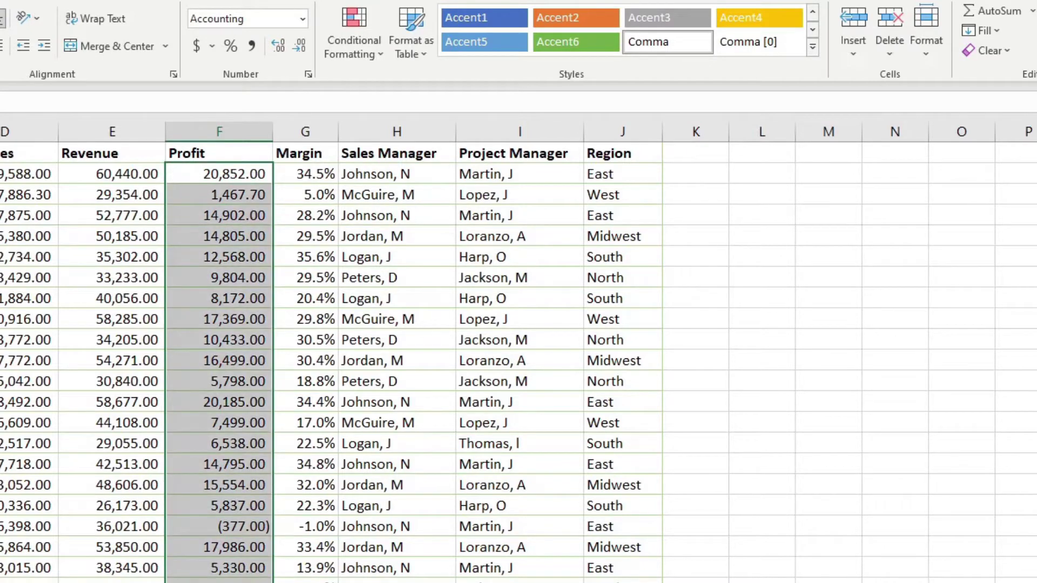
{"action": "left_click", "coordinate": [350, 45]}
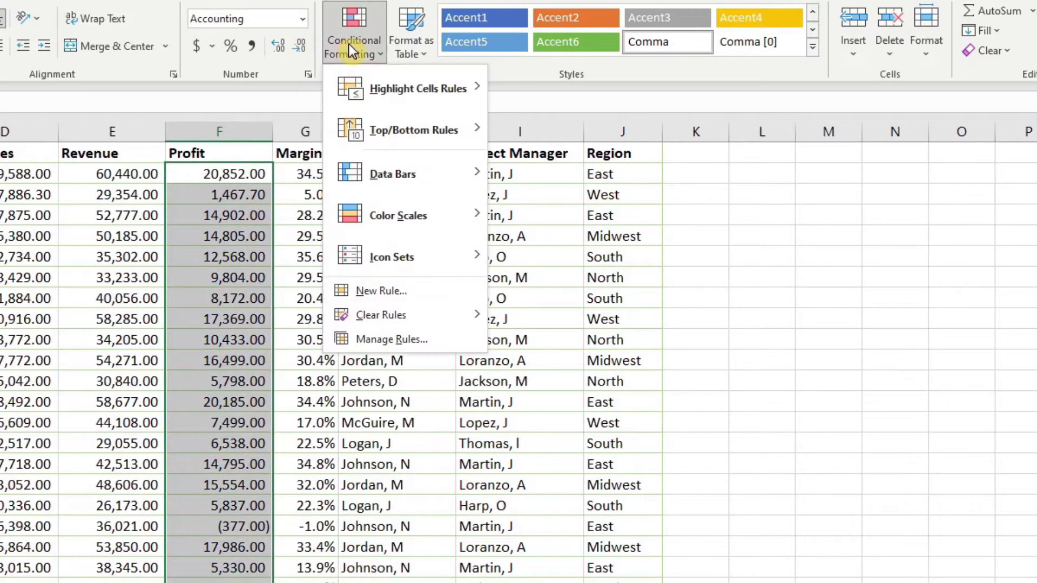
{"action": "mouse_move", "coordinate": [384, 207]}
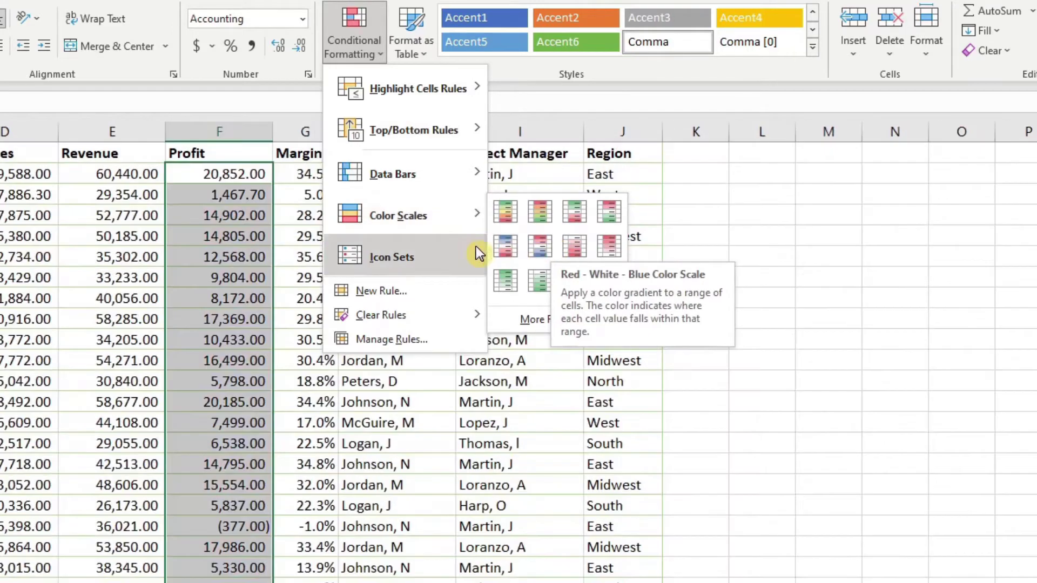
{"action": "mouse_move", "coordinate": [441, 258]}
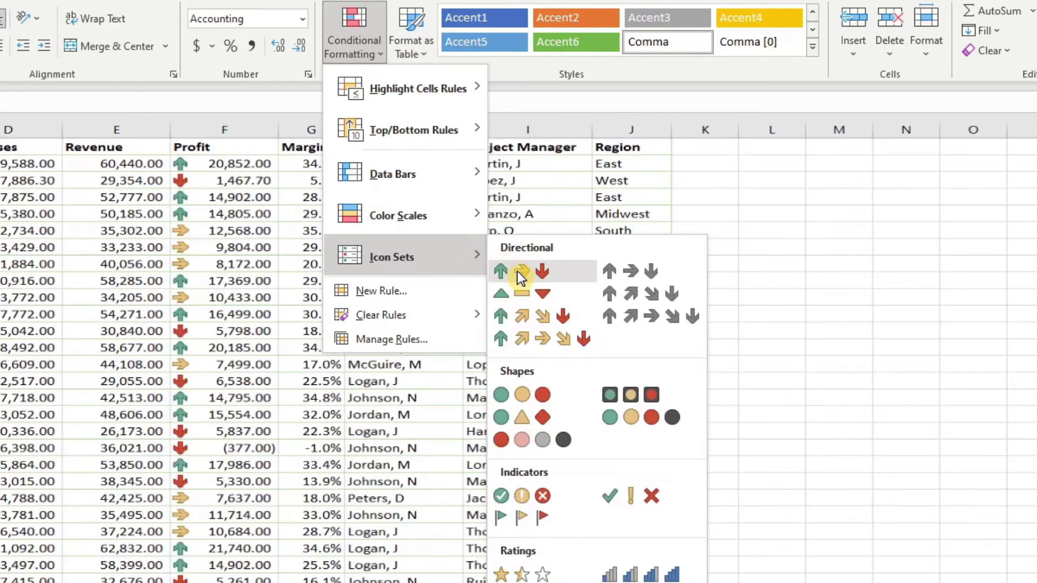
{"action": "left_click", "coordinate": [292, 278]}
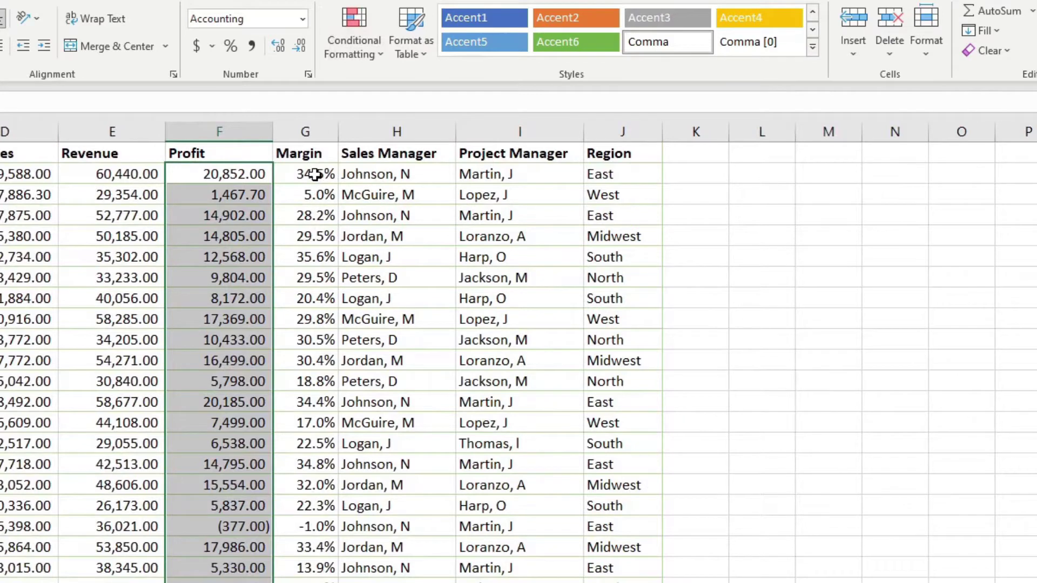
Apply the three-triangles icon set with green, yellow and red symbols to the Margin values
{"action": "left_click_drag", "start_coordinate": [313, 174], "coordinate": [313, 582]}
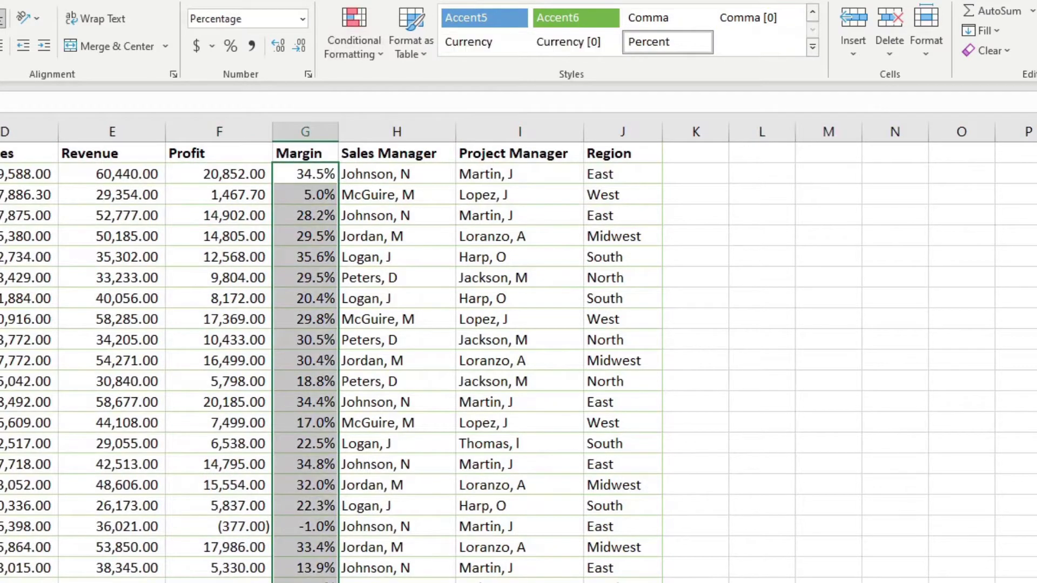
{"action": "left_click", "coordinate": [366, 37]}
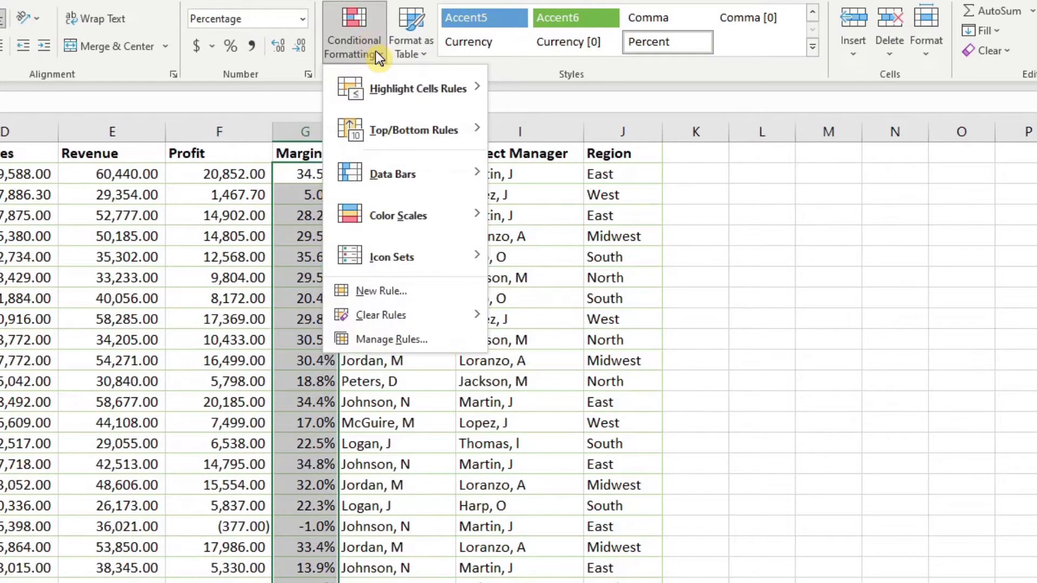
{"action": "mouse_move", "coordinate": [423, 253]}
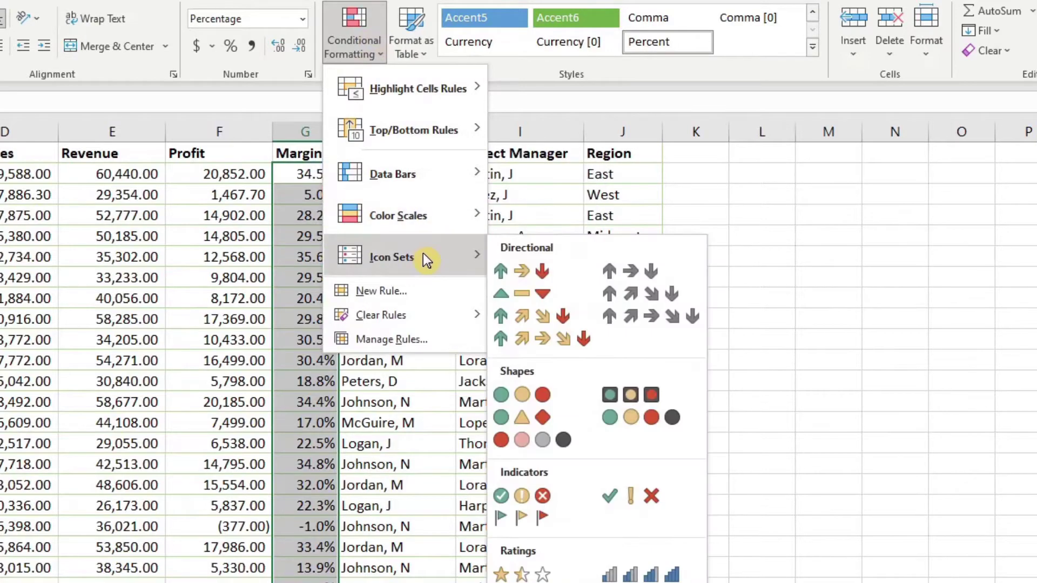
{"action": "left_click", "coordinate": [517, 294]}
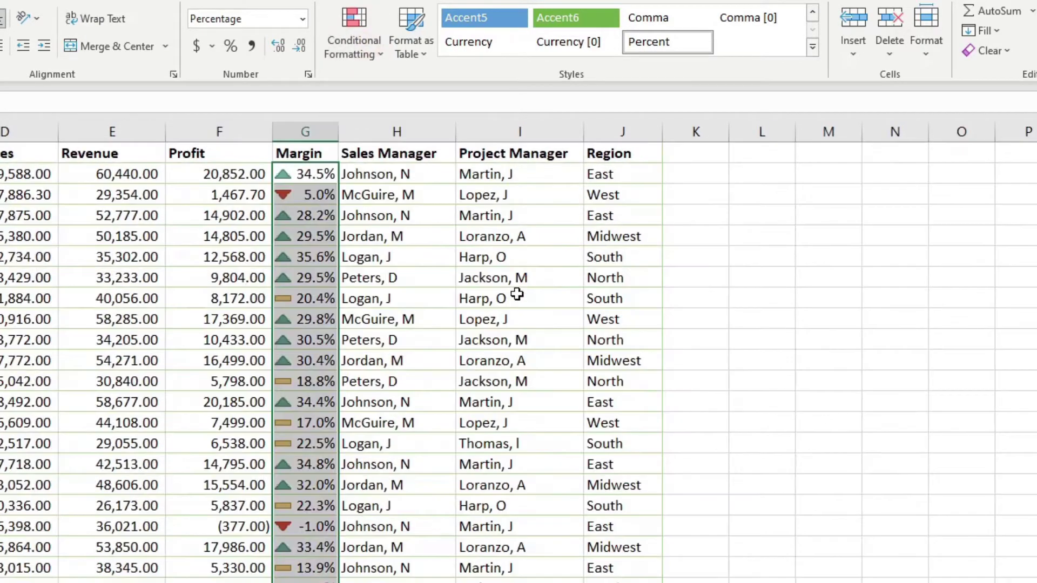
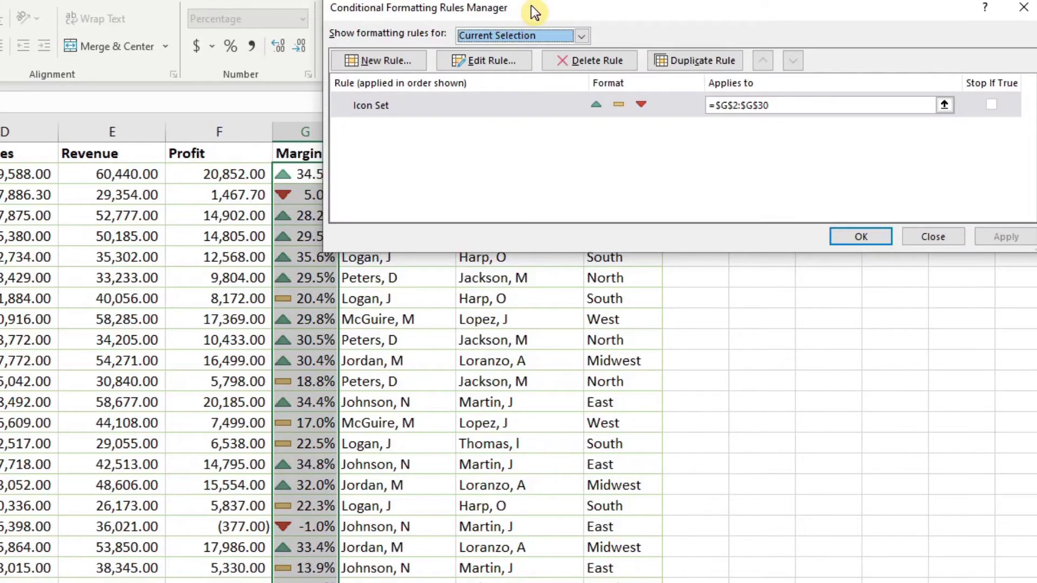
Edit the Margin icon set rule and change the type of both icon thresholds to Number
{"action": "left_click_drag", "start_coordinate": [517, 18], "coordinate": [517, 236]}
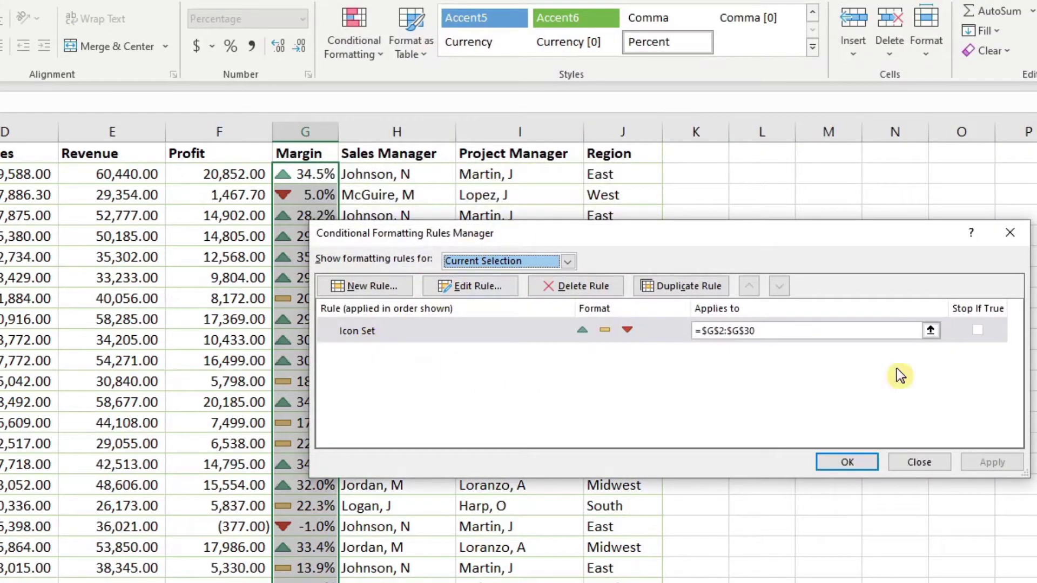
{"action": "left_click", "coordinate": [357, 333]}
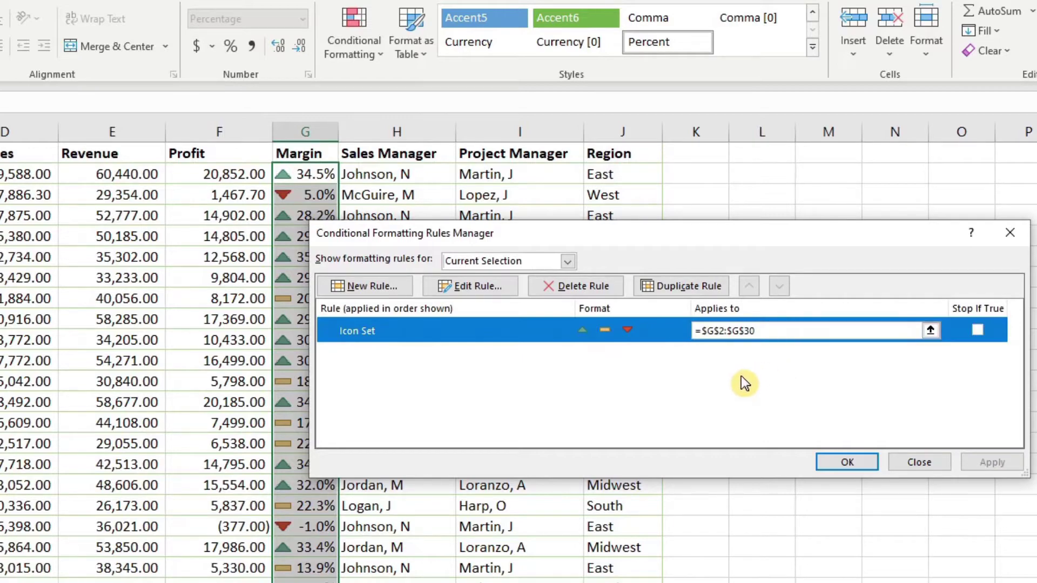
{"action": "left_click", "coordinate": [467, 288]}
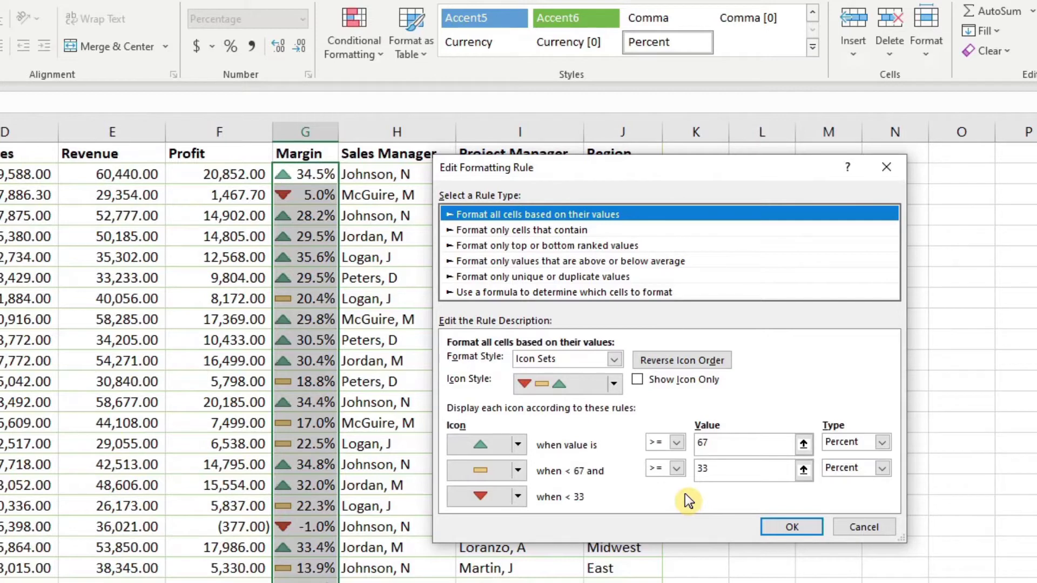
{"action": "left_click", "coordinate": [882, 443]}
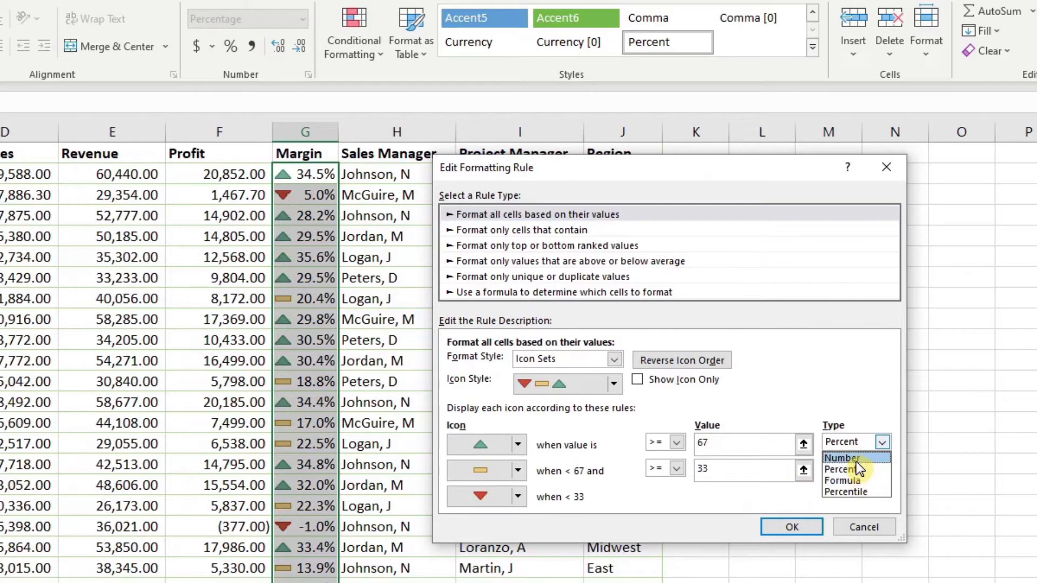
{"action": "left_click", "coordinate": [856, 459]}
{"action": "left_click", "coordinate": [881, 469]}
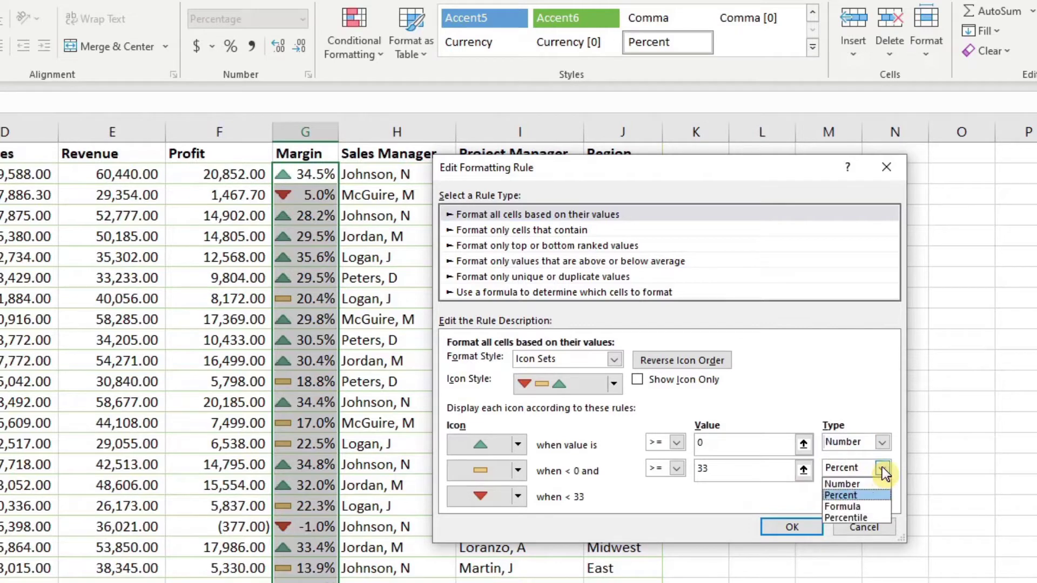
{"action": "left_click", "coordinate": [858, 481]}
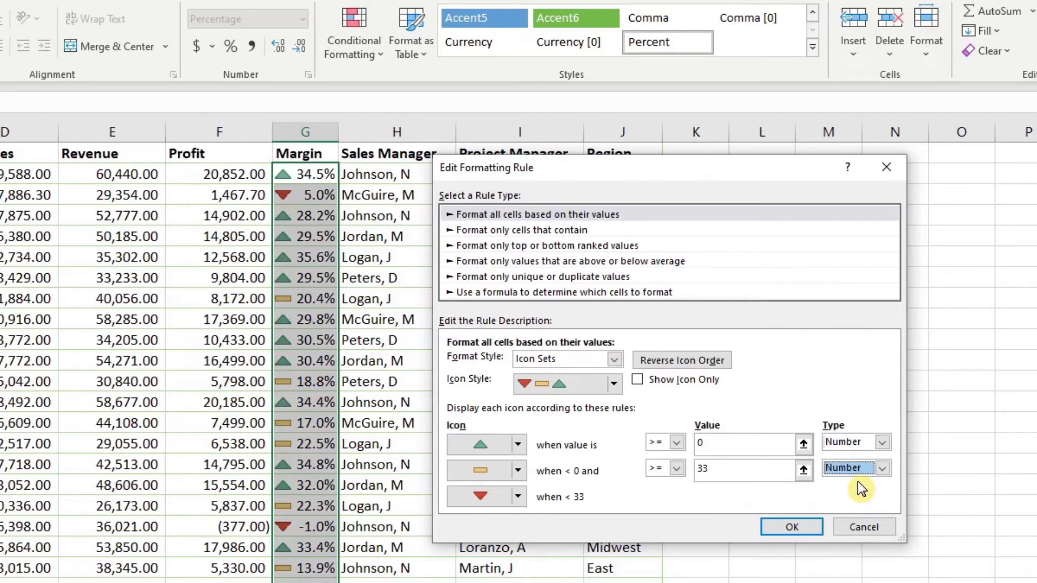
Set the green icon's threshold to 0.2 and the yellow icon's to 0.15, and apply the edited rule
{"action": "double_click", "coordinate": [698, 443]}
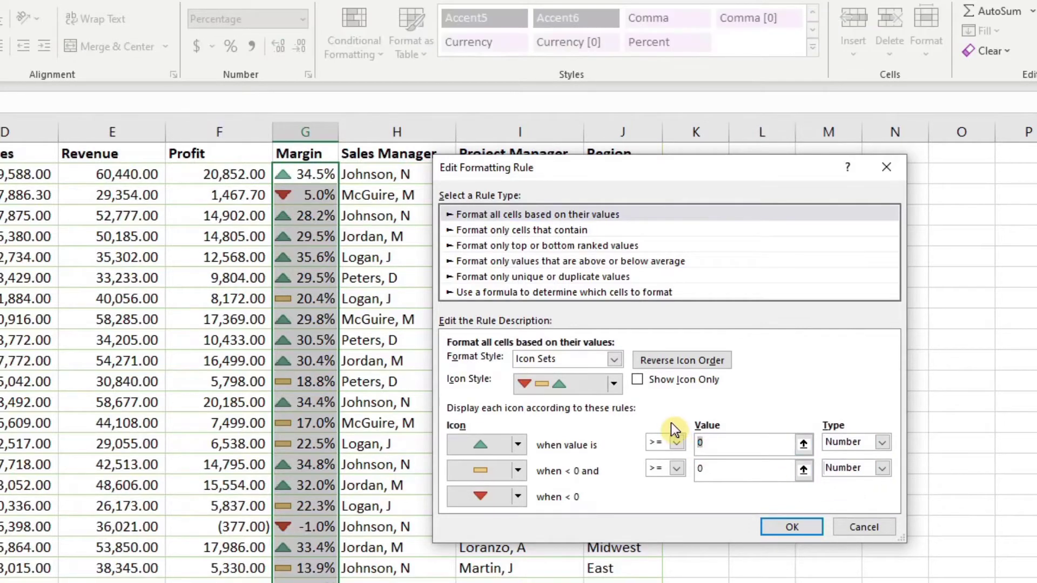
{"action": "type", "text": ".20"}
{"action": "double_click", "coordinate": [702, 468]}
{"action": "left_click", "coordinate": [743, 443]}
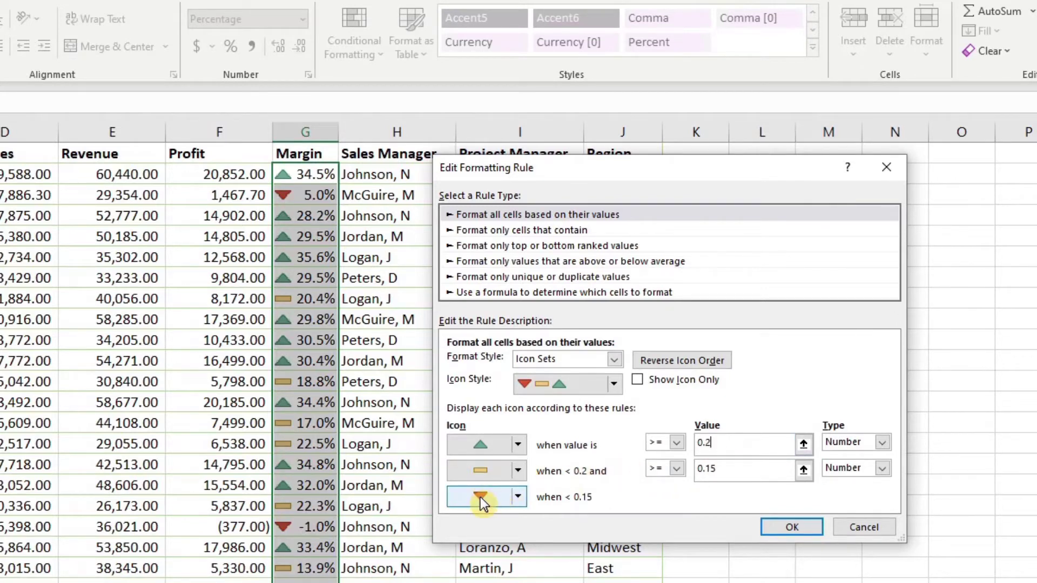
{"action": "left_click", "coordinate": [805, 526]}
{"action": "left_click", "coordinate": [997, 465]}
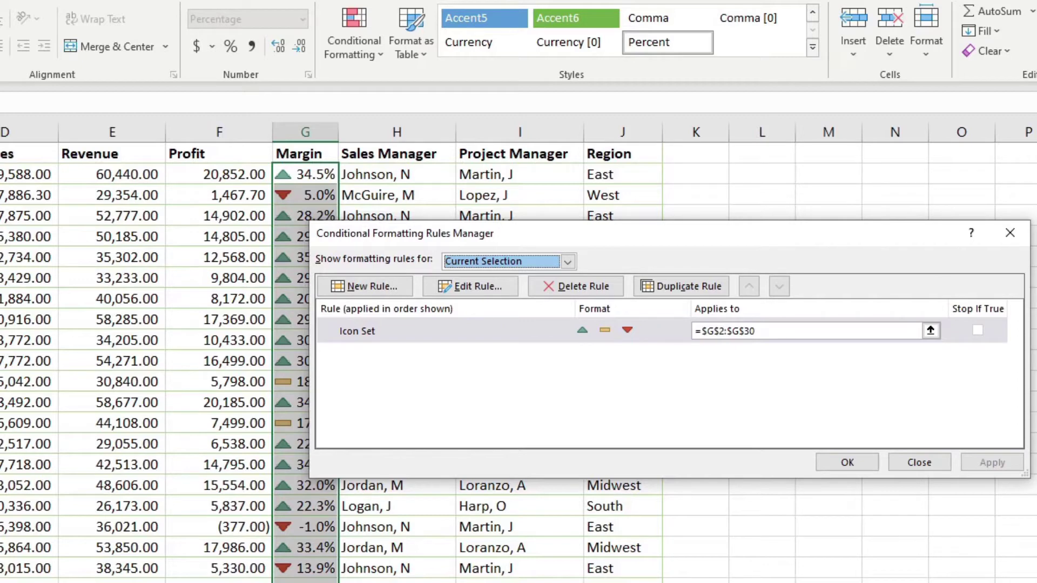
Delete the icon set rule from the Margin values
{"action": "left_click", "coordinate": [359, 330]}
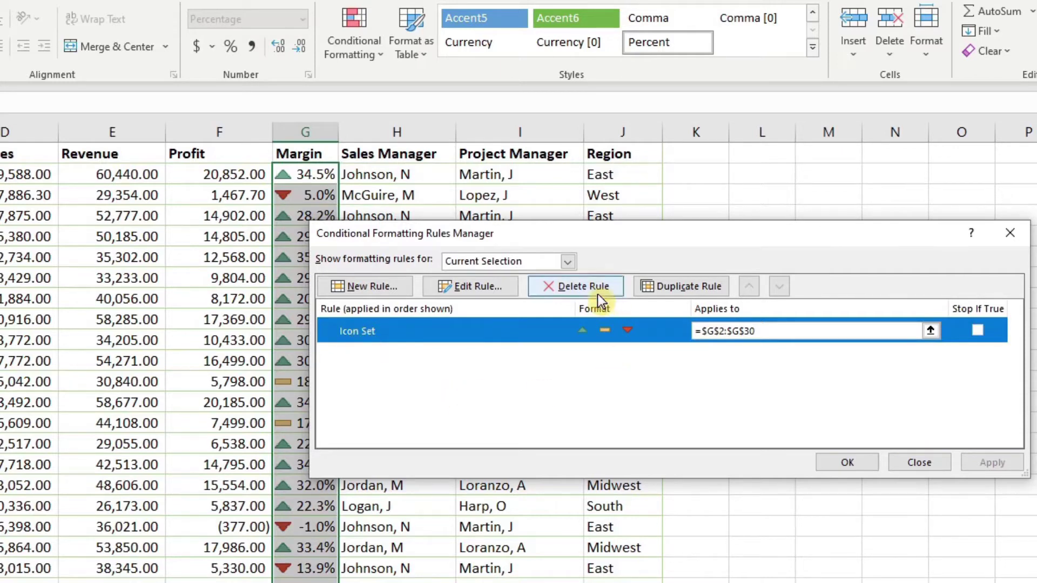
{"action": "left_click", "coordinate": [559, 287]}
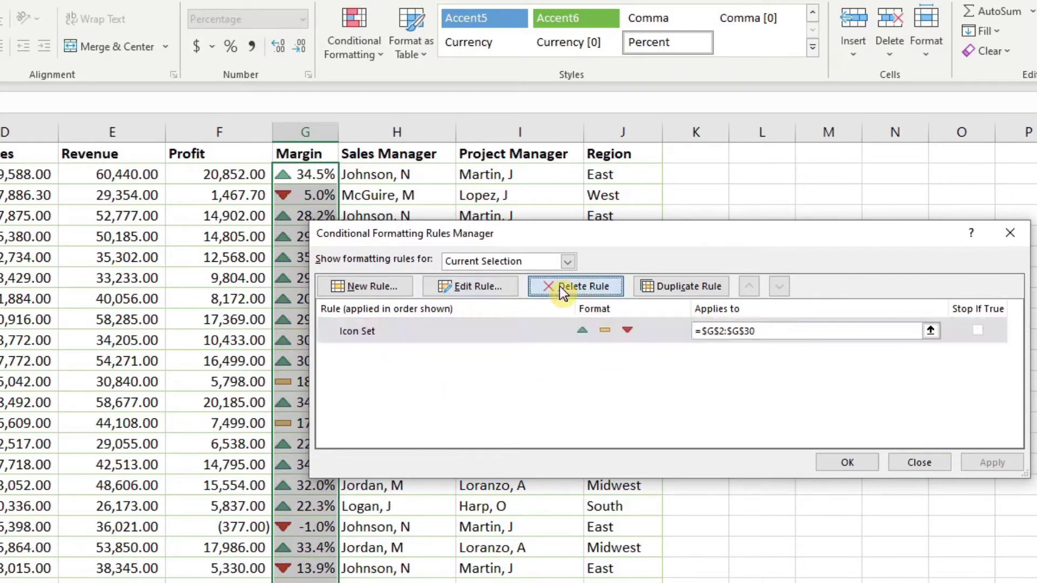
{"action": "left_click", "coordinate": [849, 462]}
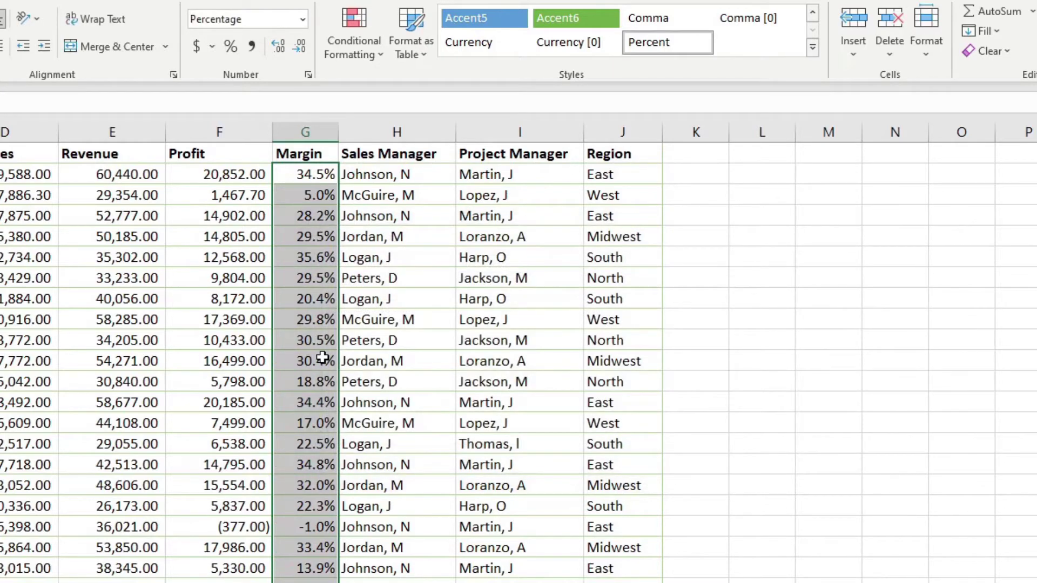
Start a new conditional formatting rule for the Margin values that uses a formula, and enter <.18 as the condition
{"action": "left_click", "coordinate": [366, 39]}
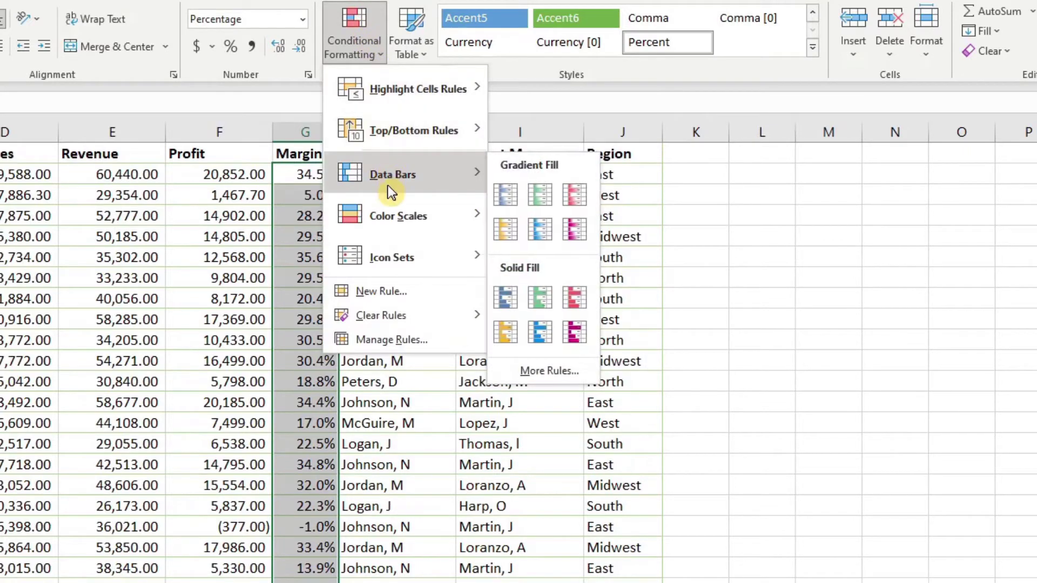
{"action": "mouse_move", "coordinate": [391, 218]}
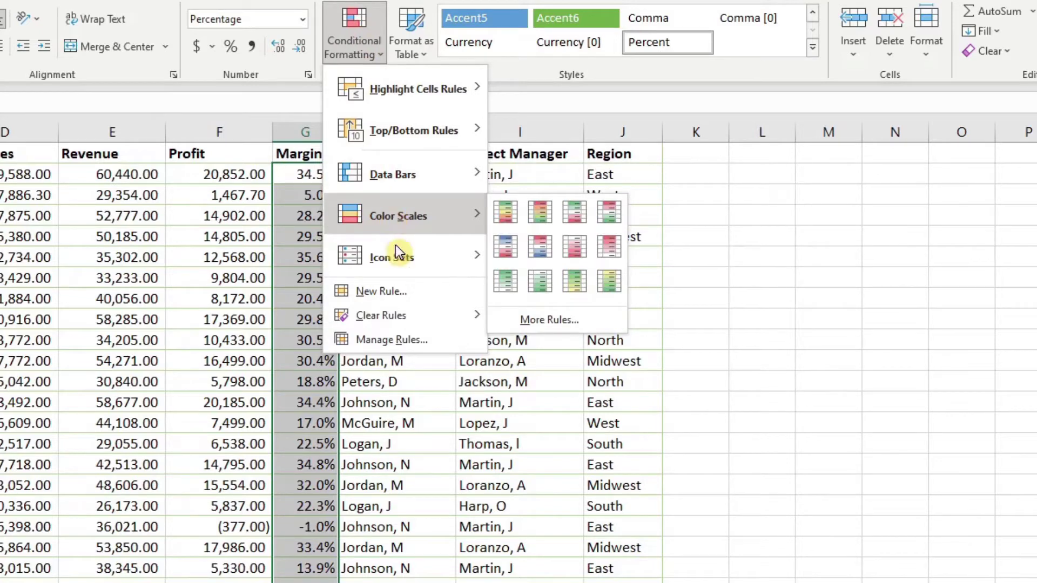
{"action": "left_click", "coordinate": [388, 293]}
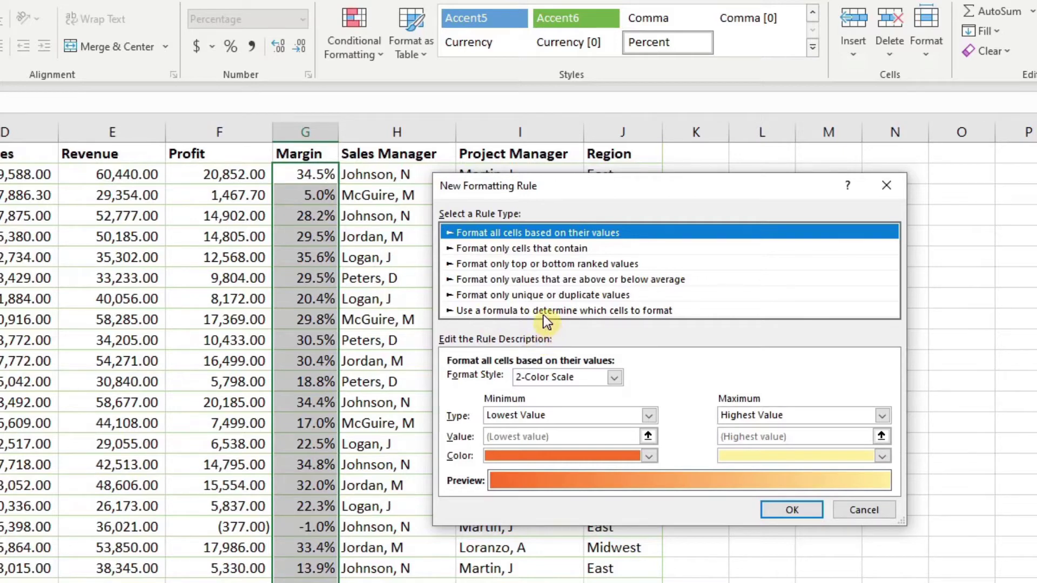
{"action": "left_click", "coordinate": [497, 313]}
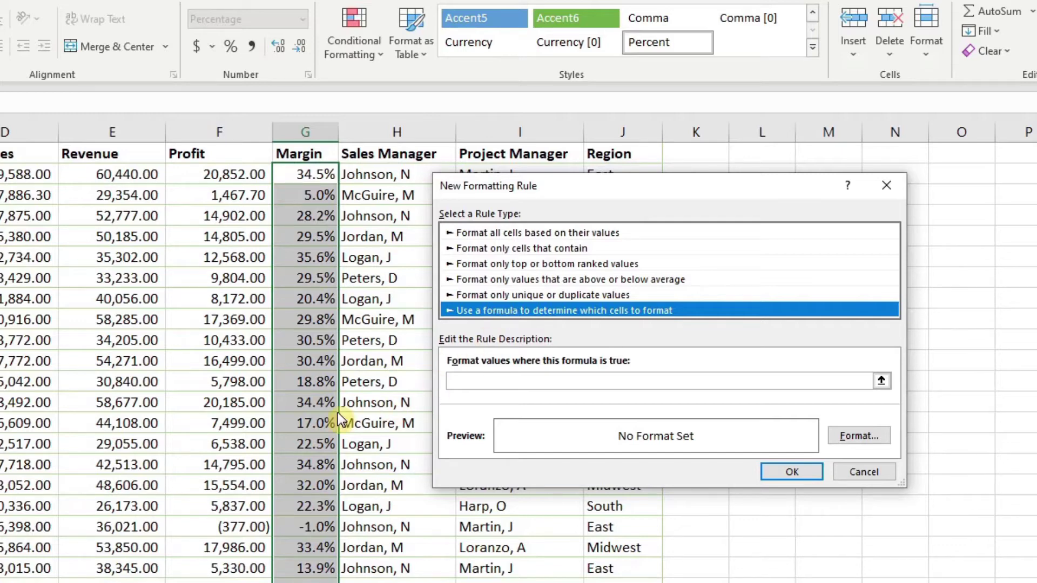
{"action": "left_click", "coordinate": [476, 381]}
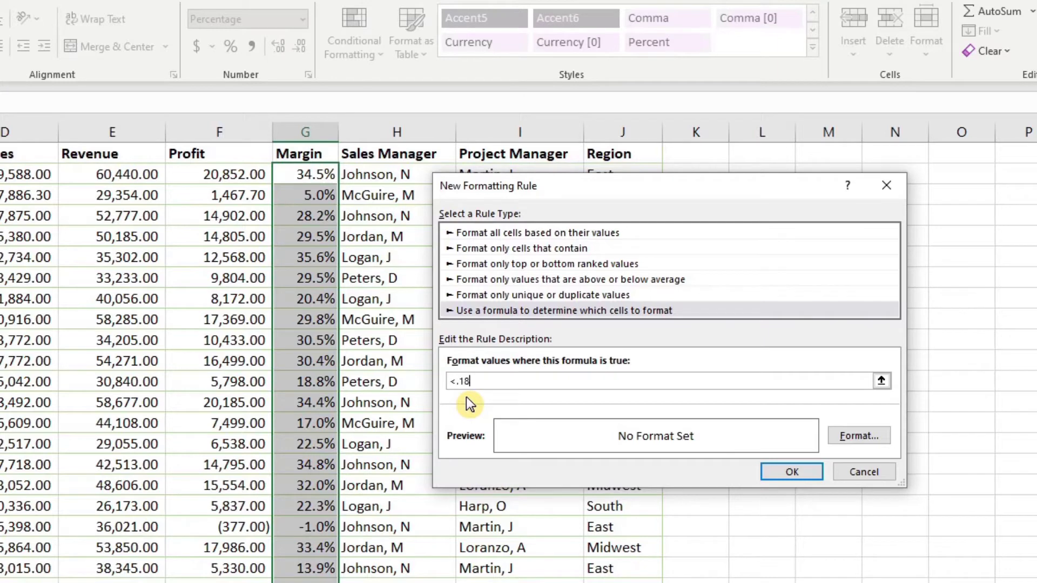
Give the Margin formula rule a red background fill and create the rule
{"action": "left_click", "coordinate": [873, 440]}
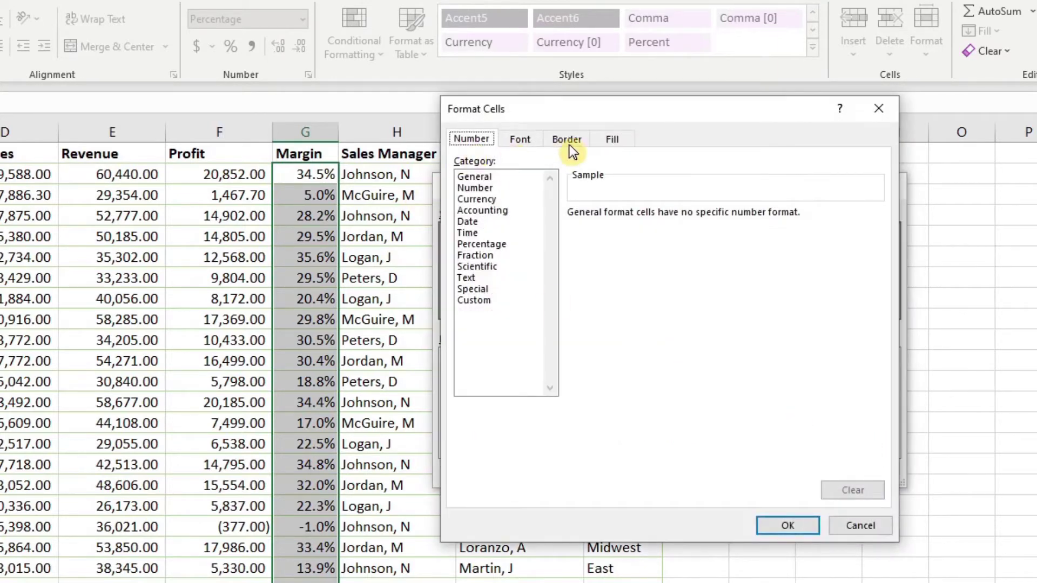
{"action": "left_click", "coordinate": [609, 138]}
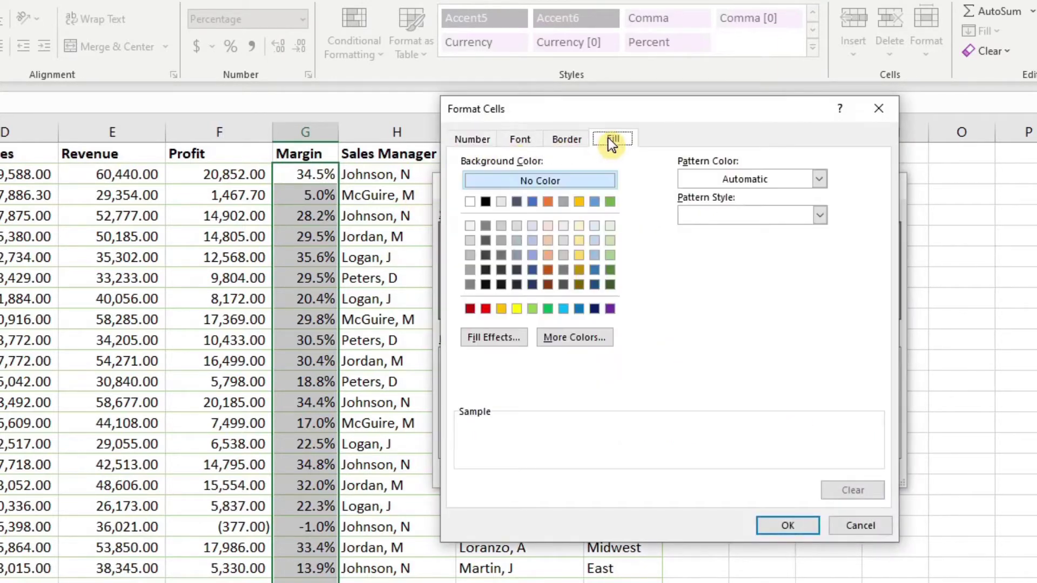
{"action": "left_click", "coordinate": [486, 310]}
{"action": "left_click", "coordinate": [787, 526]}
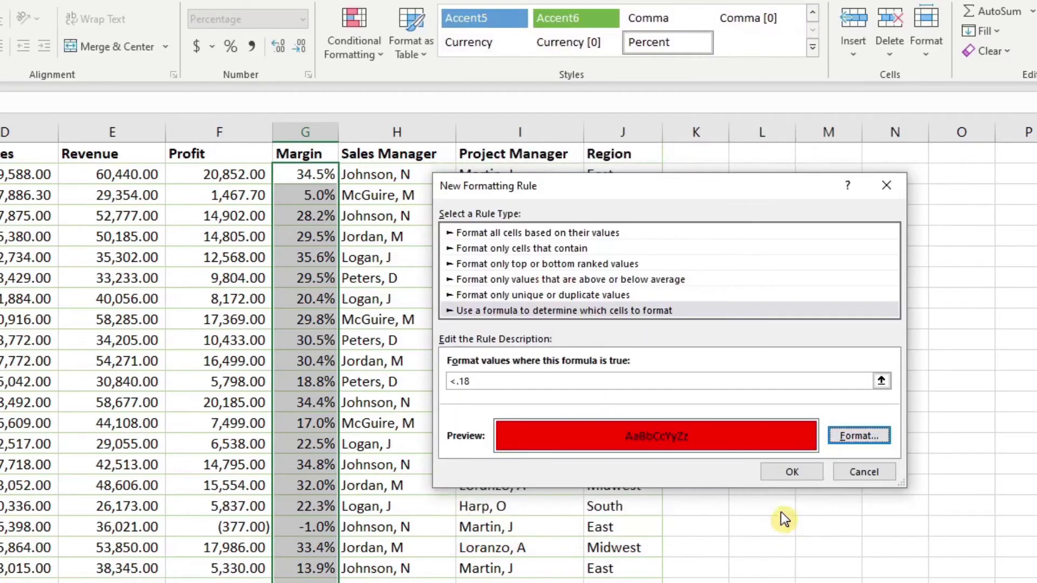
{"action": "left_click", "coordinate": [787, 477]}
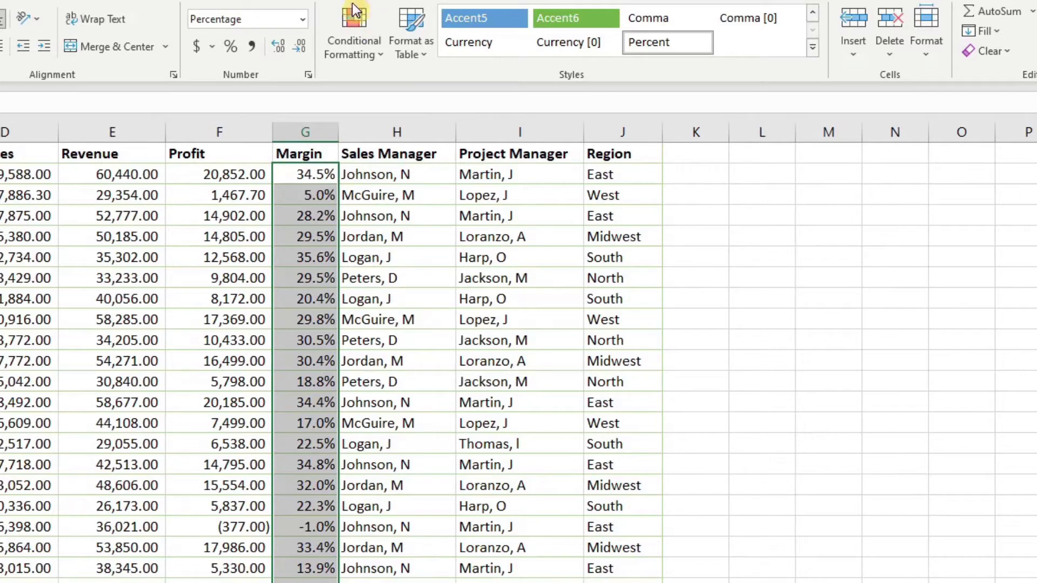
Edit the Margin rule's formula to =G2<.15 and apply the change to the selected cells
{"action": "left_click", "coordinate": [368, 36]}
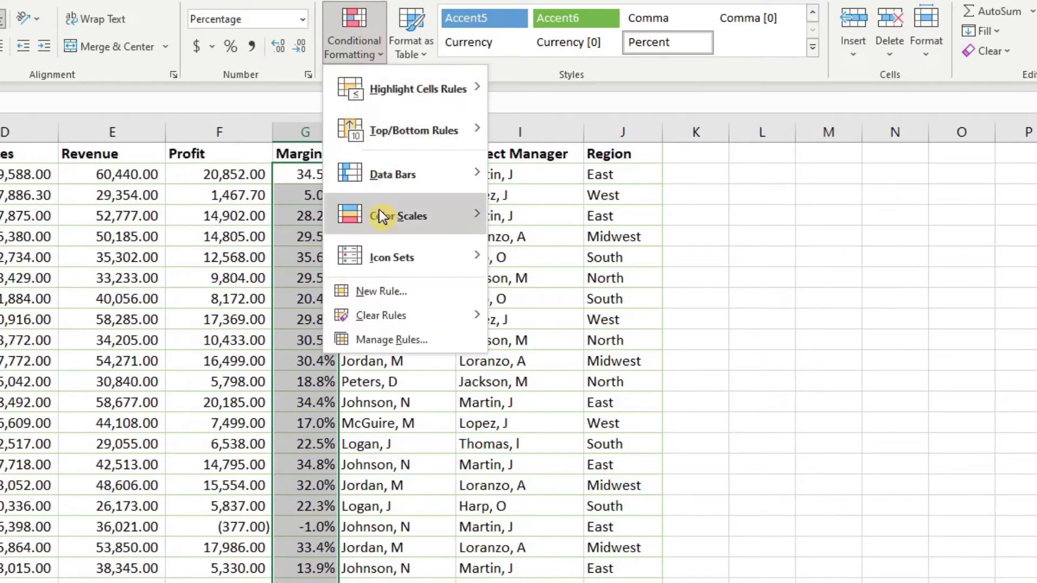
{"action": "mouse_move", "coordinate": [379, 213]}
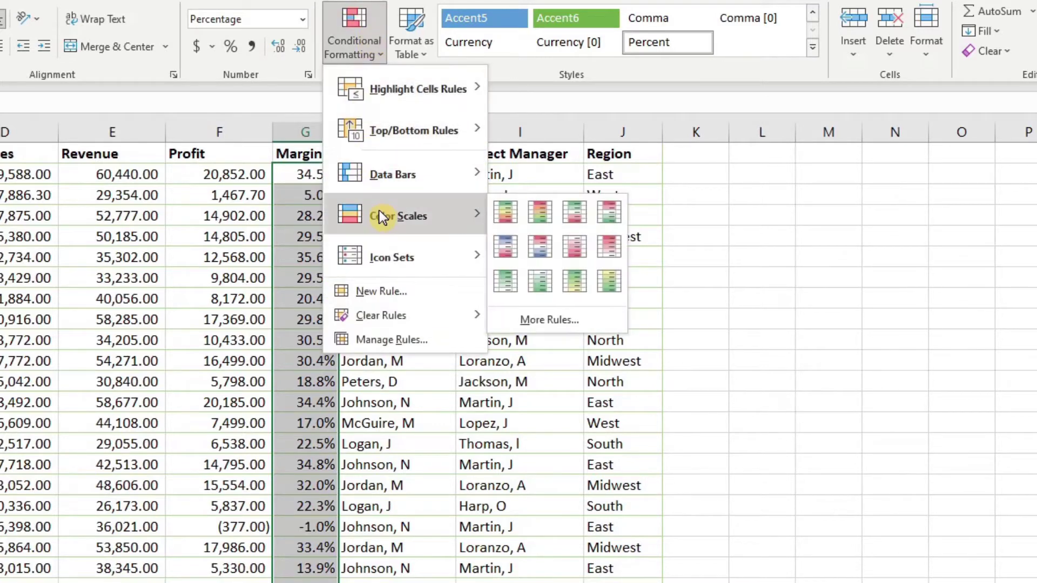
{"action": "left_click", "coordinate": [394, 337]}
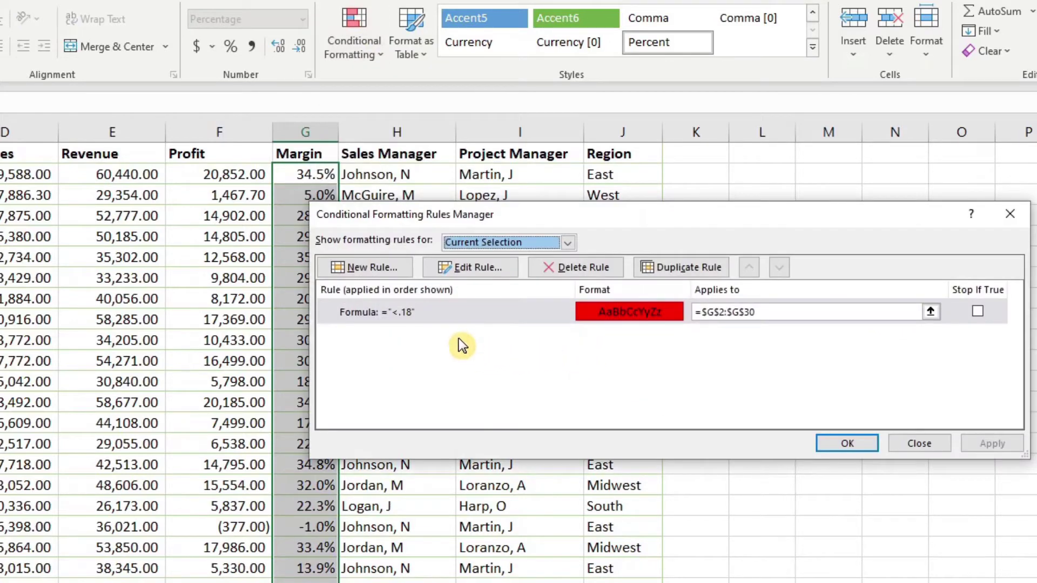
{"action": "left_click", "coordinate": [400, 321]}
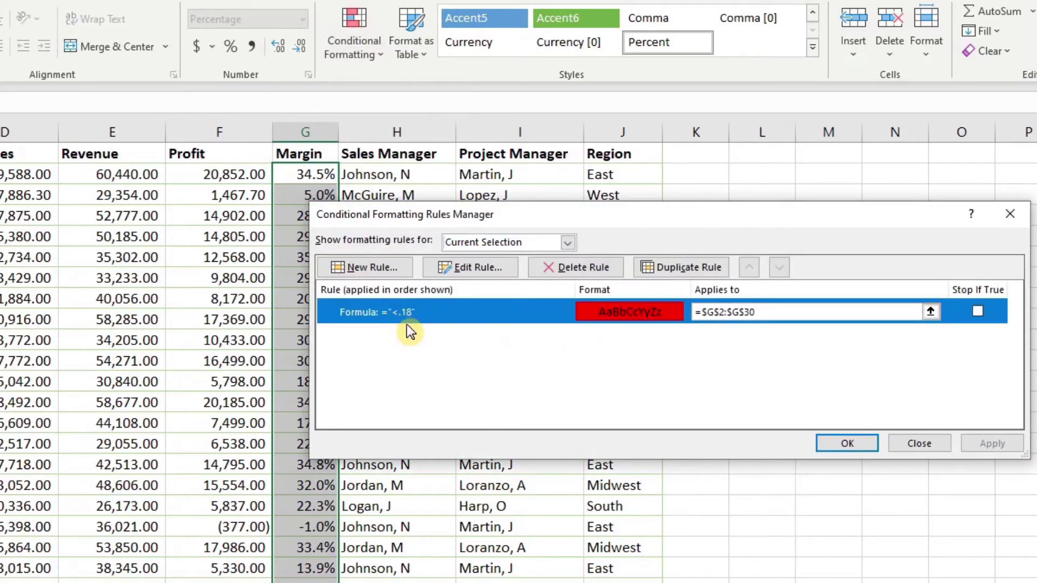
{"action": "left_click", "coordinate": [463, 266]}
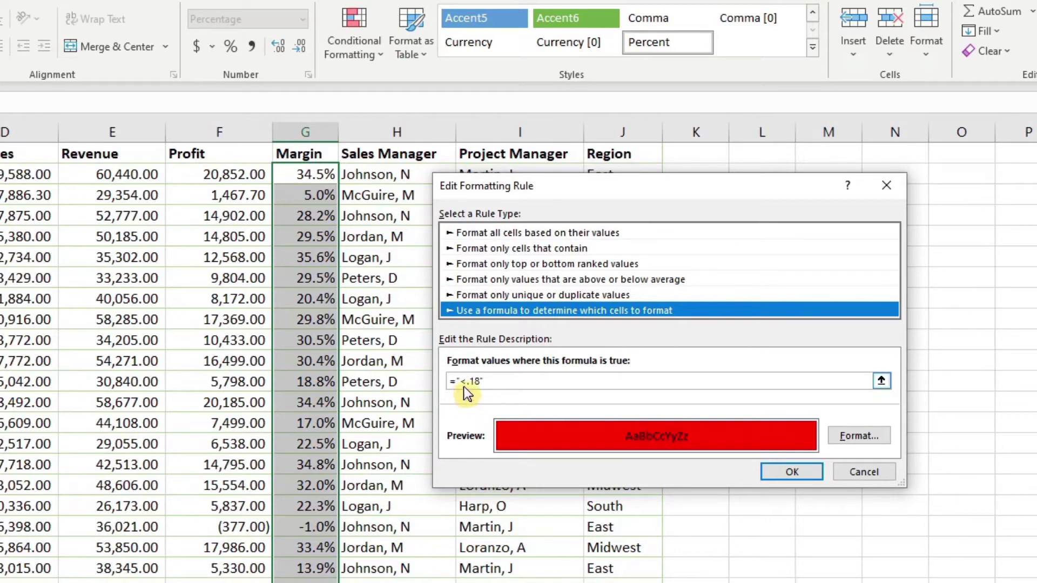
{"action": "left_click_drag", "start_coordinate": [490, 381], "coordinate": [447, 381]}
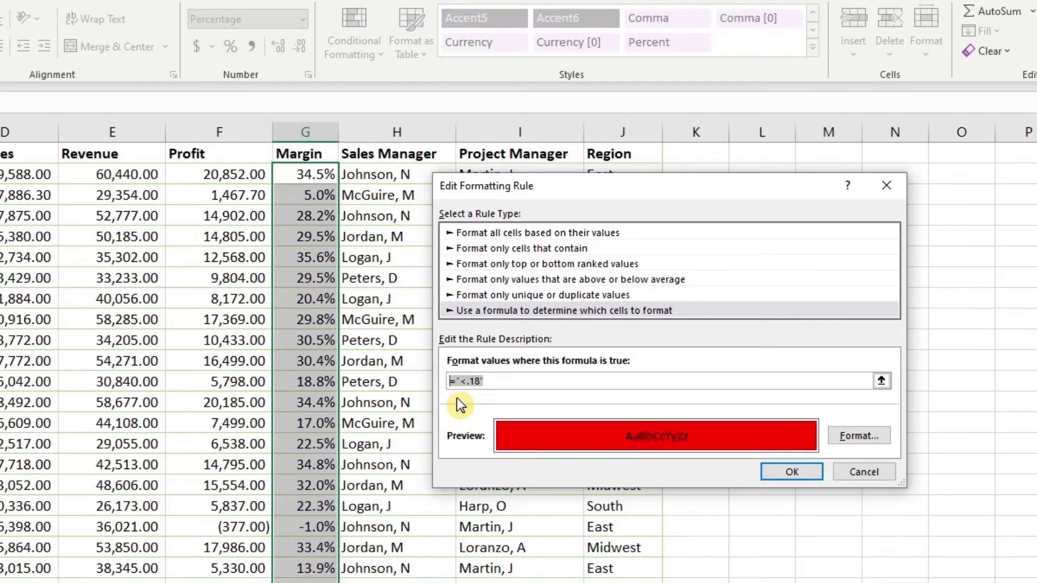
{"action": "type", "text": "="}
{"action": "type", "text": "G2"}
{"action": "type", "text": "<.15"}
{"action": "left_click", "coordinate": [793, 473]}
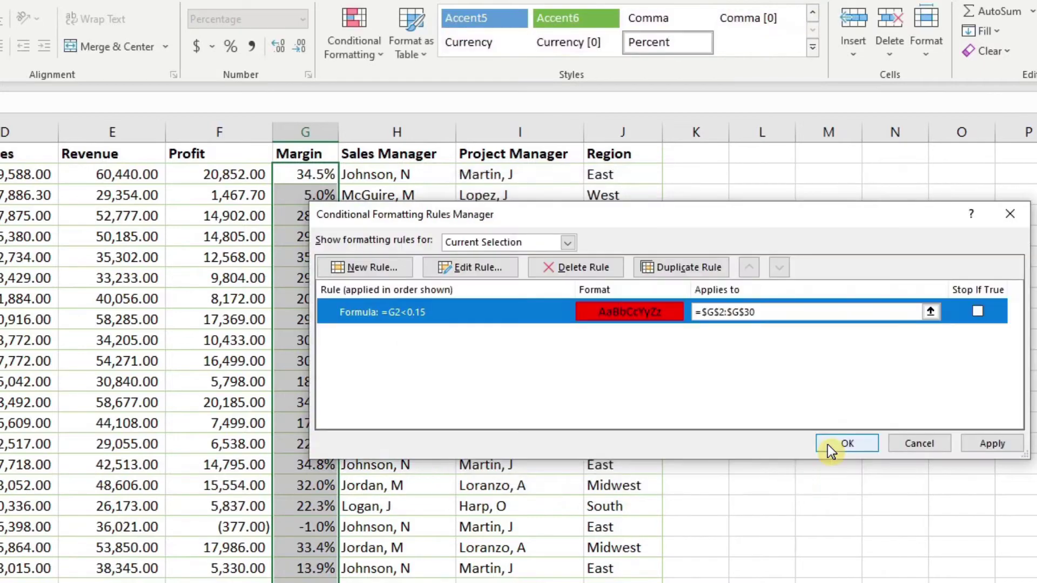
{"action": "left_click", "coordinate": [994, 444]}
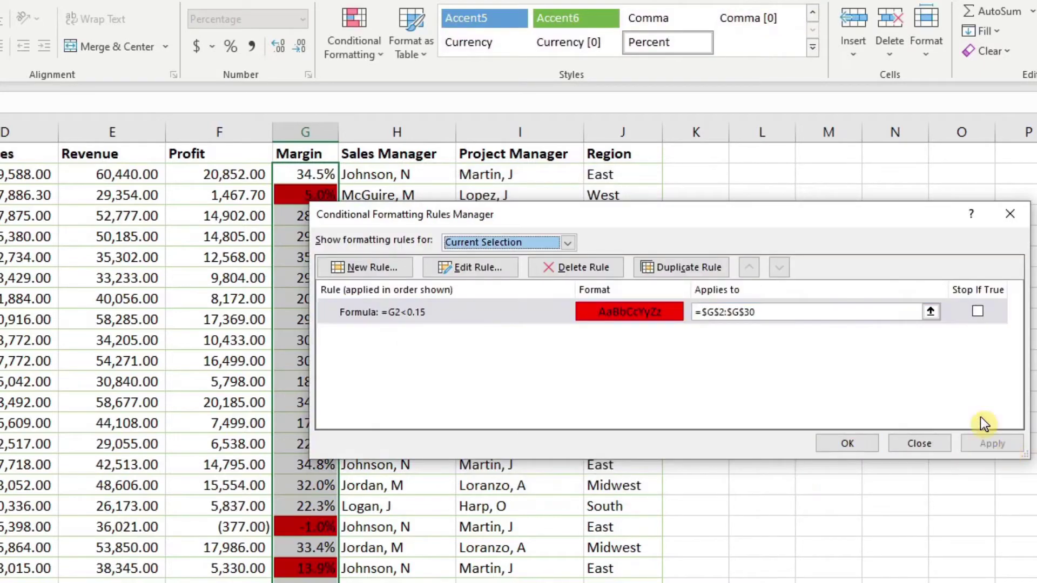
Delete the formula rule from the Margin values and confirm the rule list
{"action": "left_click_drag", "start_coordinate": [663, 223], "coordinate": [694, 233]}
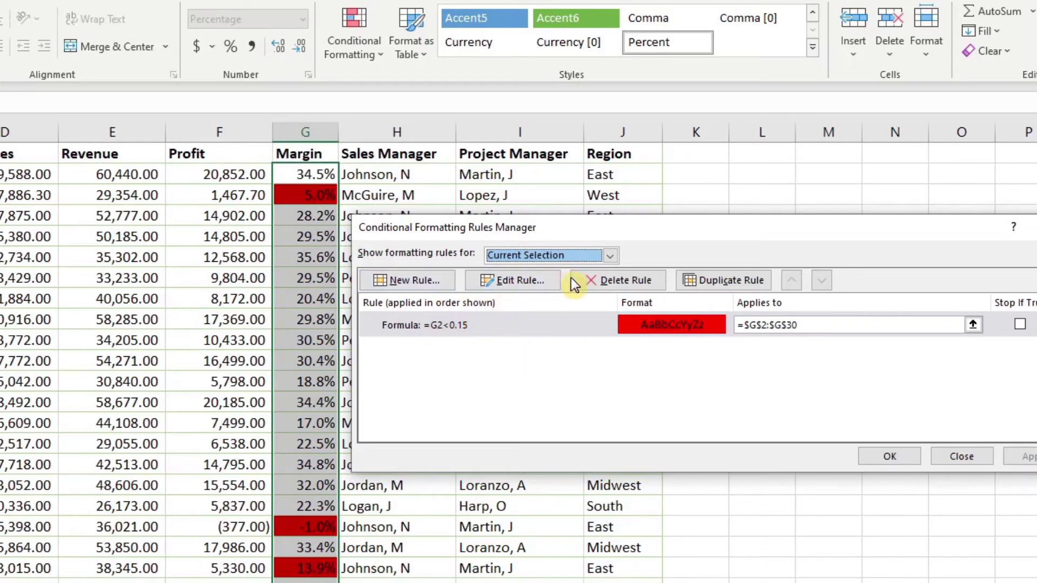
{"action": "left_click", "coordinate": [543, 324]}
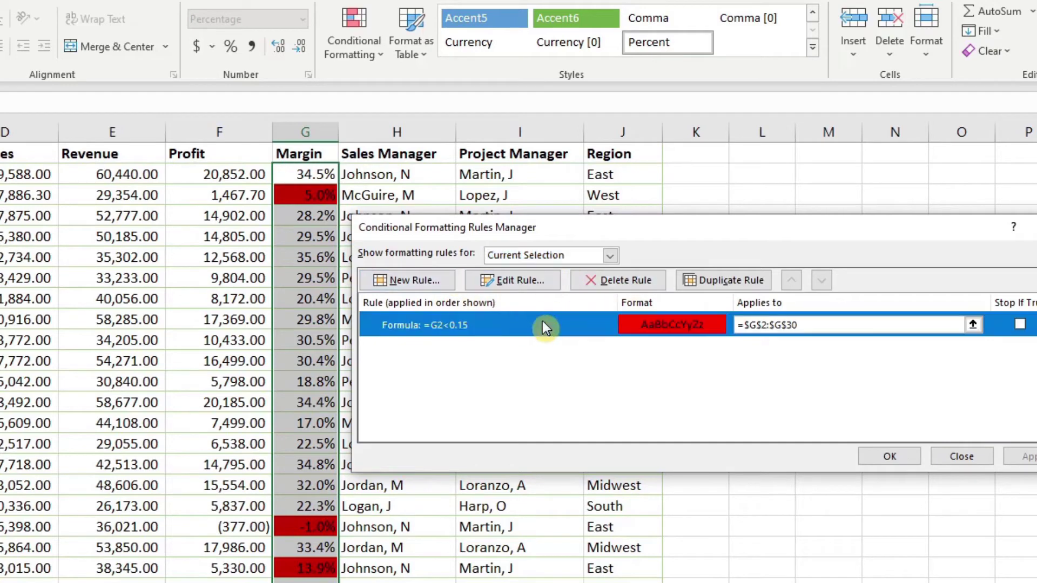
{"action": "left_click", "coordinate": [637, 282]}
{"action": "left_click", "coordinate": [884, 454]}
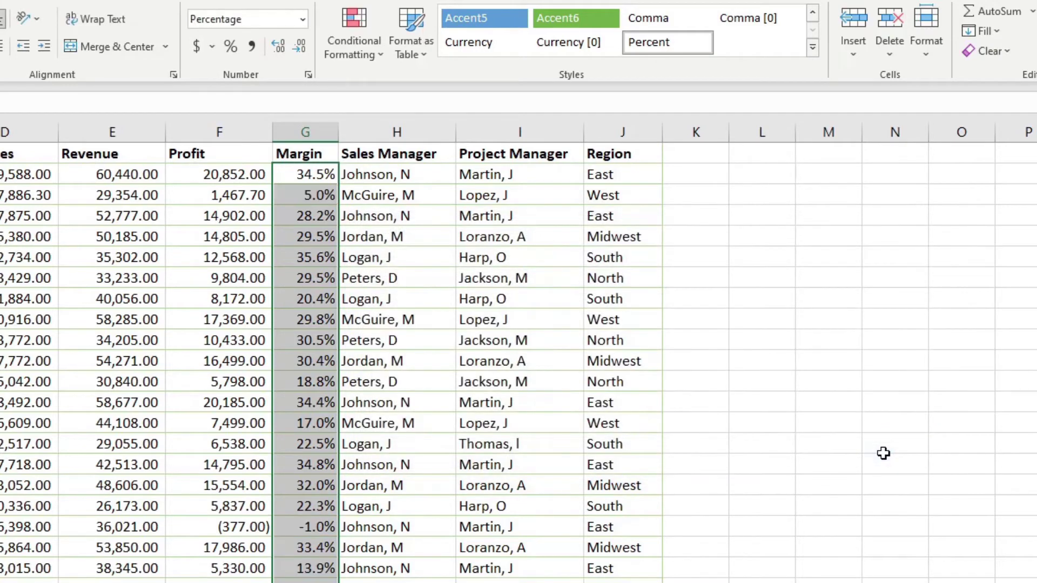
{"action": "left_click", "coordinate": [326, 175]}
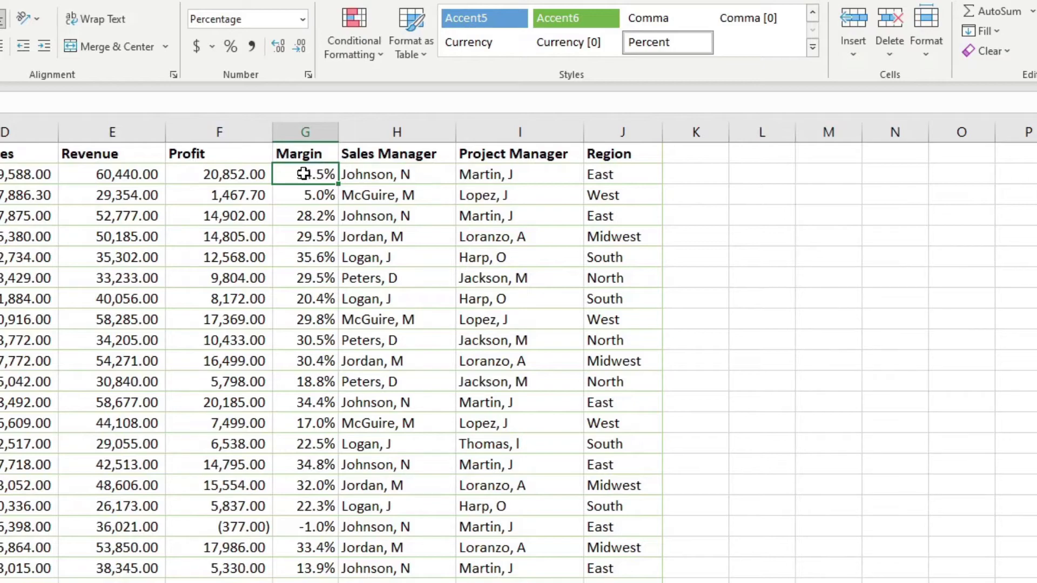
{"action": "left_click_drag", "start_coordinate": [224, 174], "coordinate": [287, 582]}
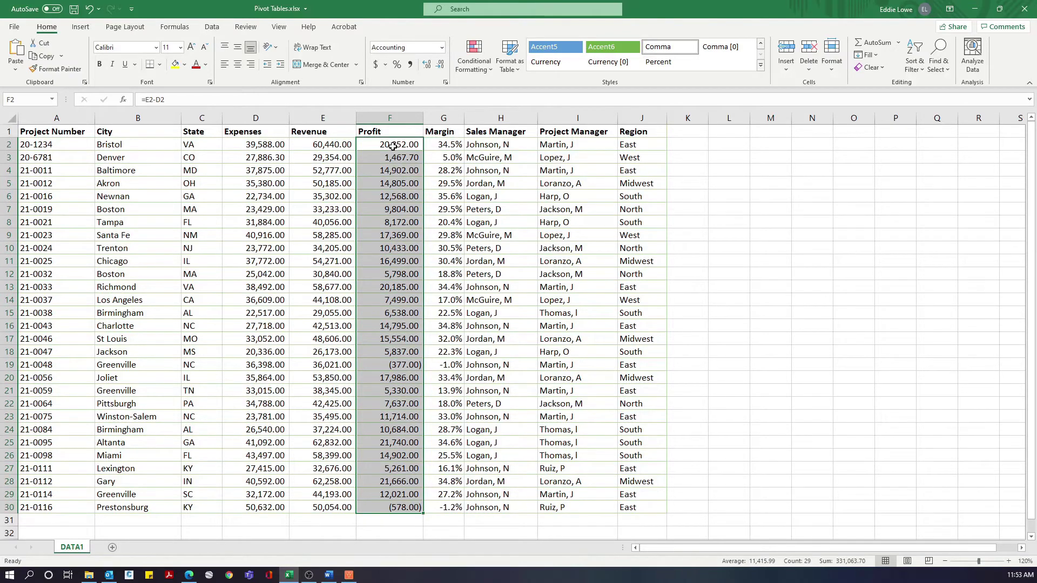
Start a formula-based conditional formatting rule for the project numbers in A2:A30 with the formula =F2<10000
{"action": "left_click_drag", "start_coordinate": [61, 144], "coordinate": [65, 507]}
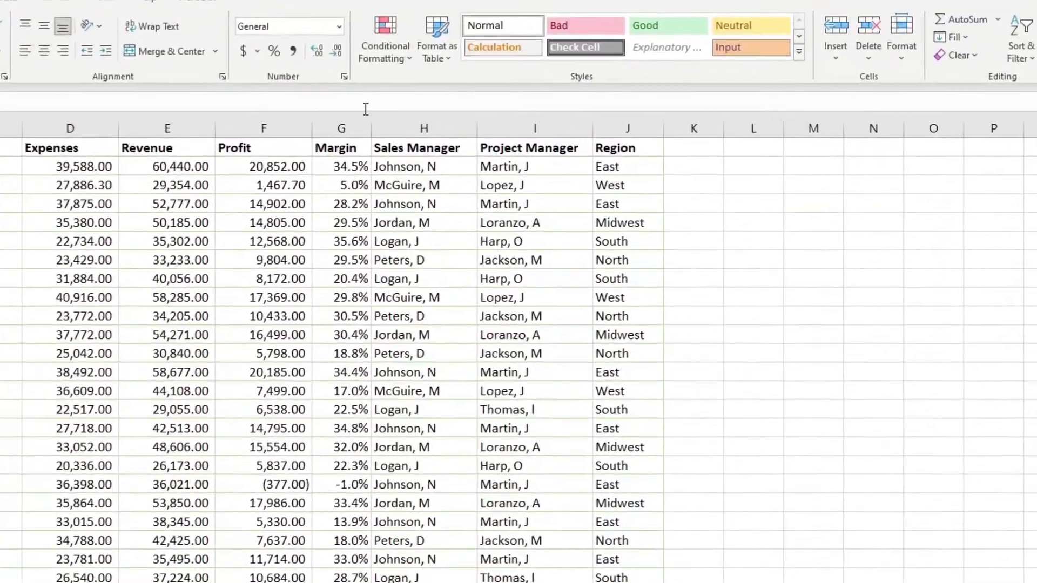
{"action": "left_click", "coordinate": [382, 55]}
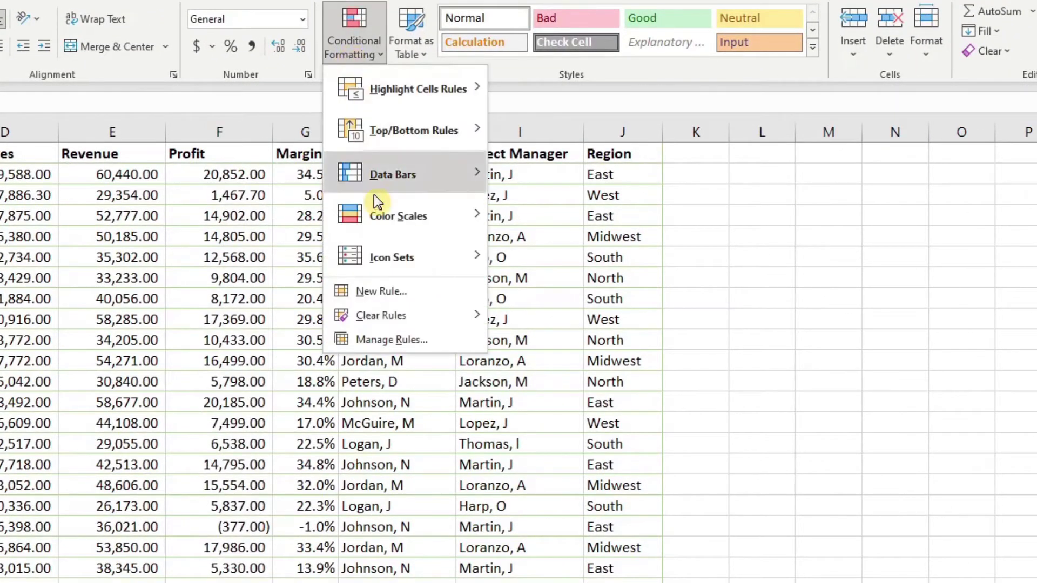
{"action": "mouse_move", "coordinate": [375, 318]}
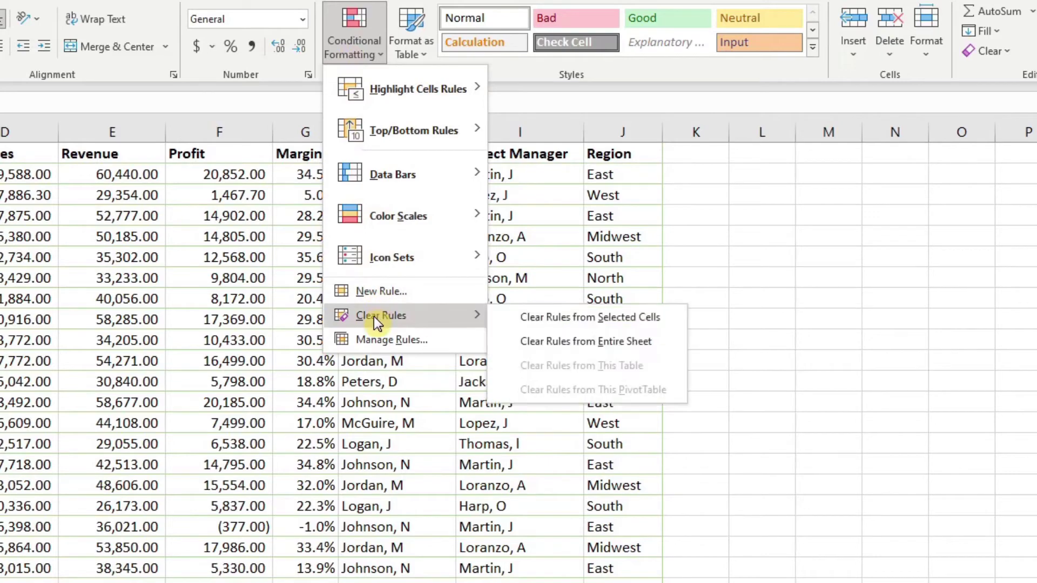
{"action": "left_click", "coordinate": [377, 290]}
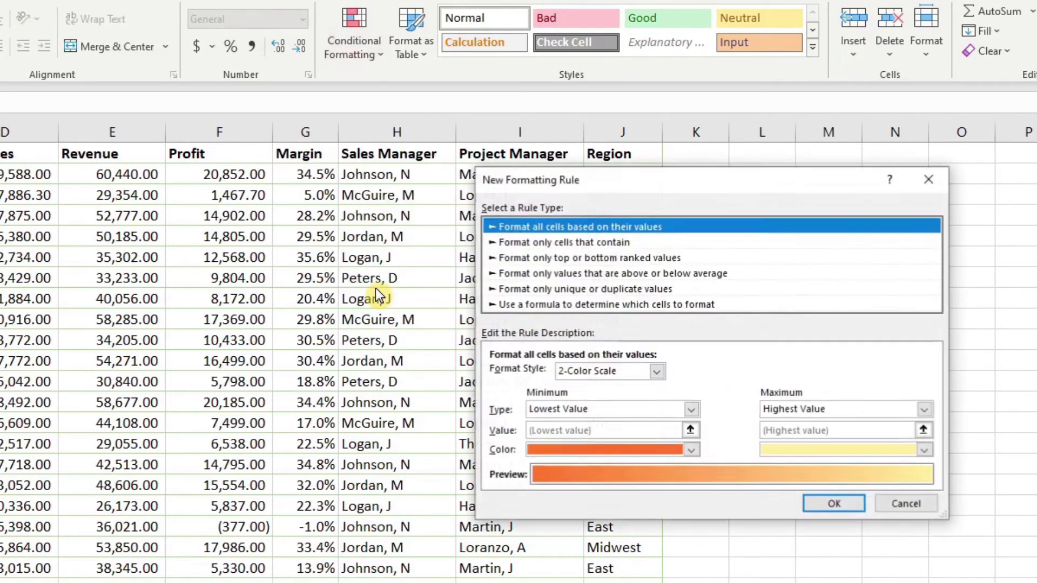
{"action": "left_click", "coordinate": [523, 305]}
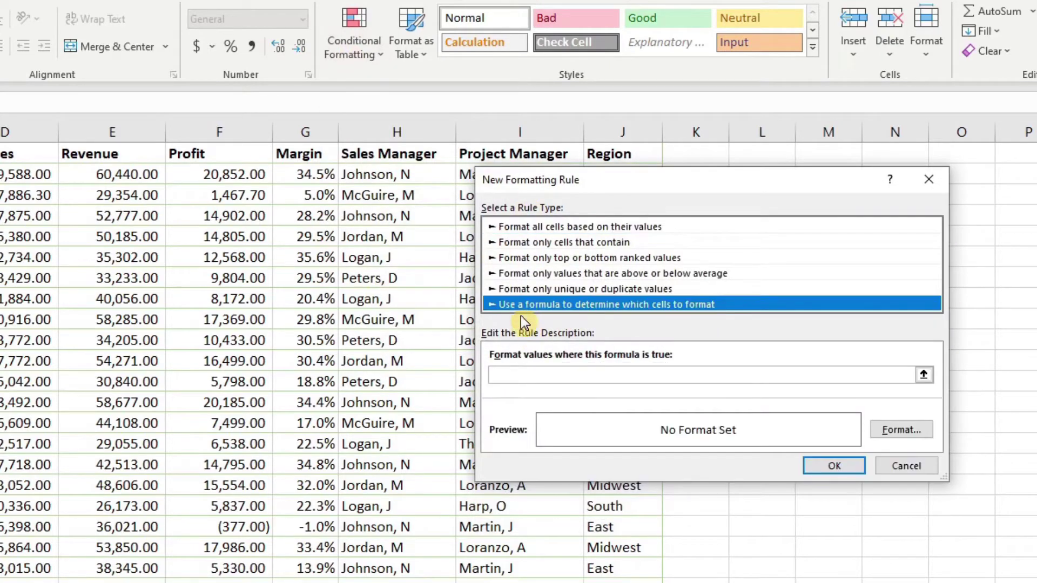
{"action": "left_click", "coordinate": [515, 374]}
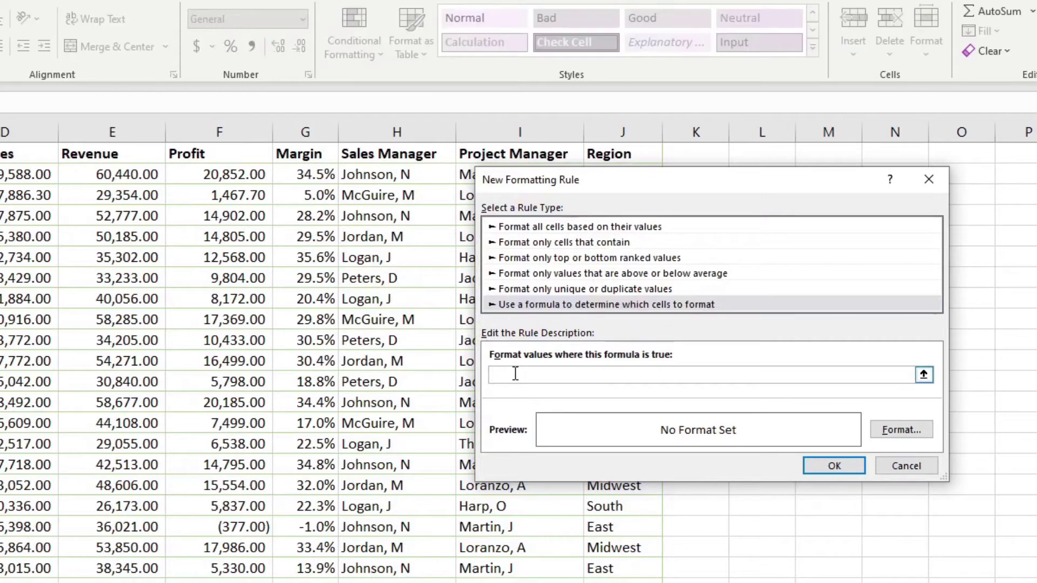
{"action": "type", "text": "=F2<1000"}
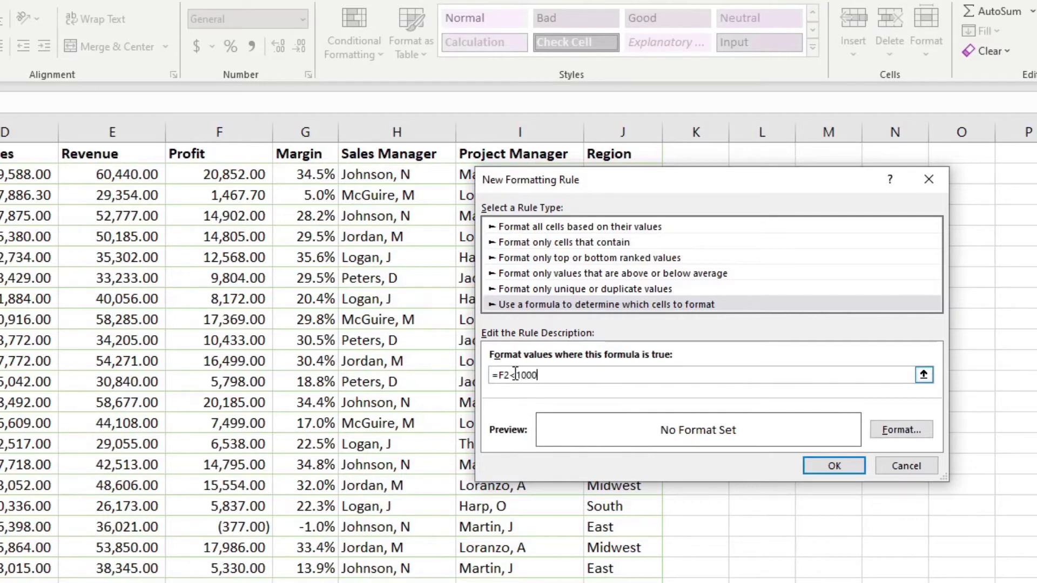
{"action": "type", "text": "0"}
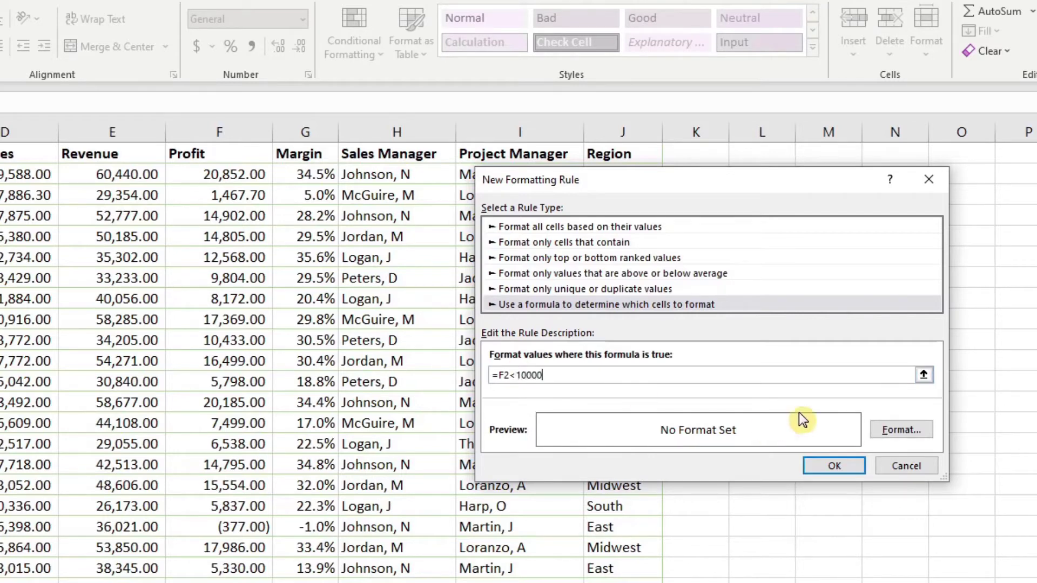
Give the project number rule a red background fill, create the rule and select the first Profit value
{"action": "left_click", "coordinate": [919, 432]}
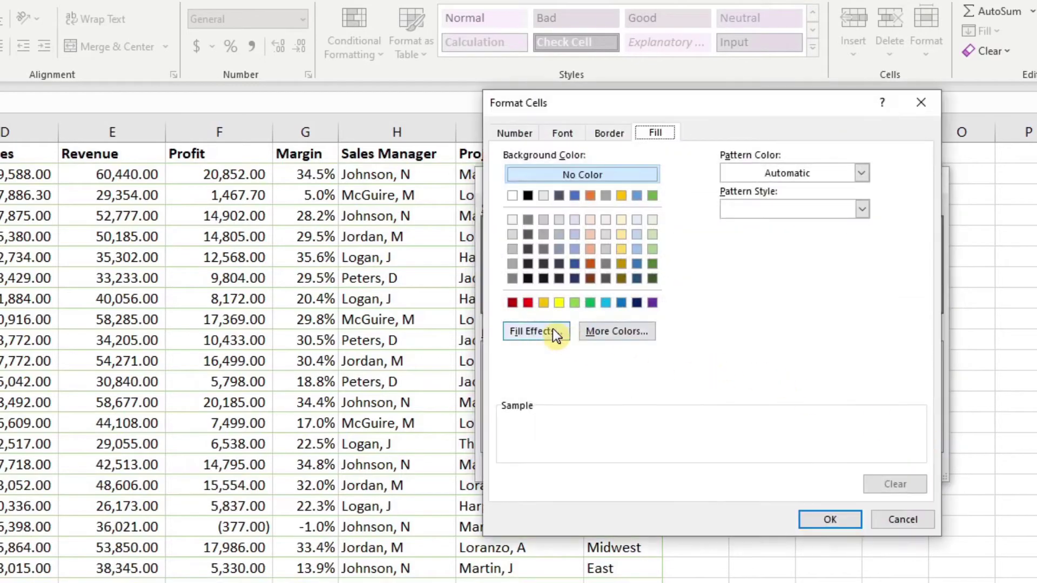
{"action": "left_click", "coordinate": [527, 302]}
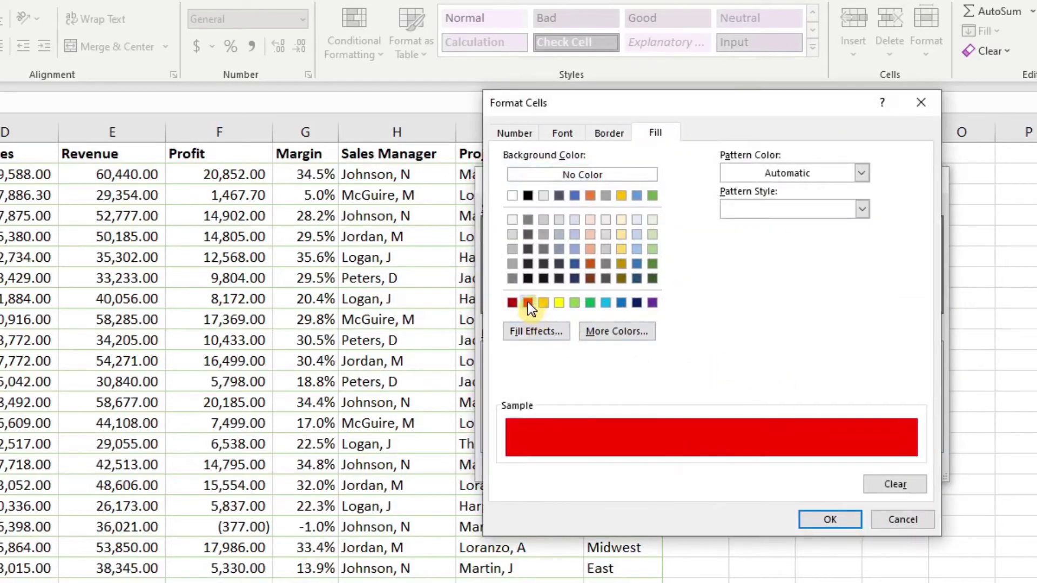
{"action": "left_click", "coordinate": [830, 520]}
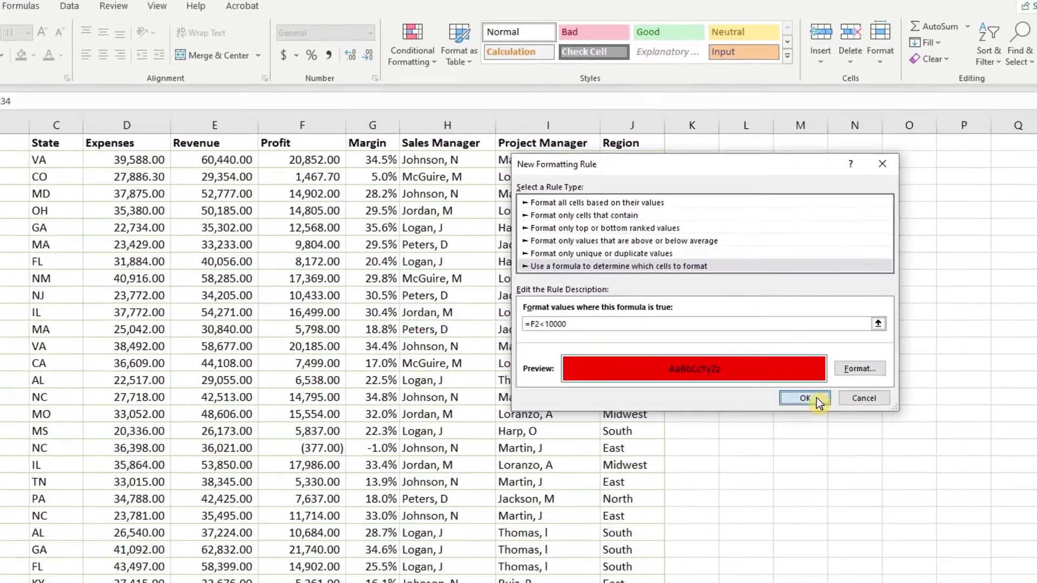
{"action": "left_click", "coordinate": [832, 464]}
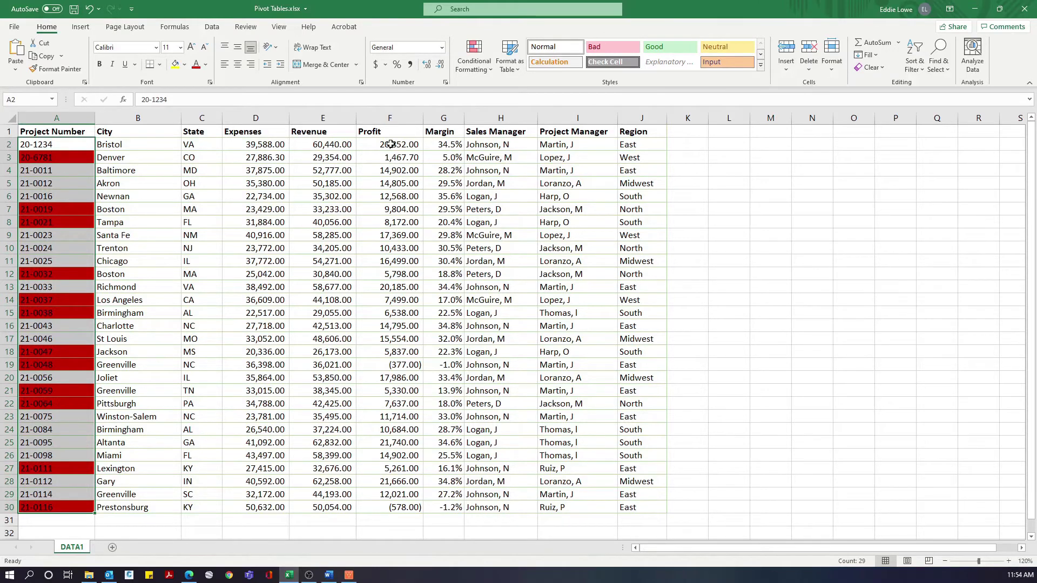
{"action": "left_click", "coordinate": [390, 145]}
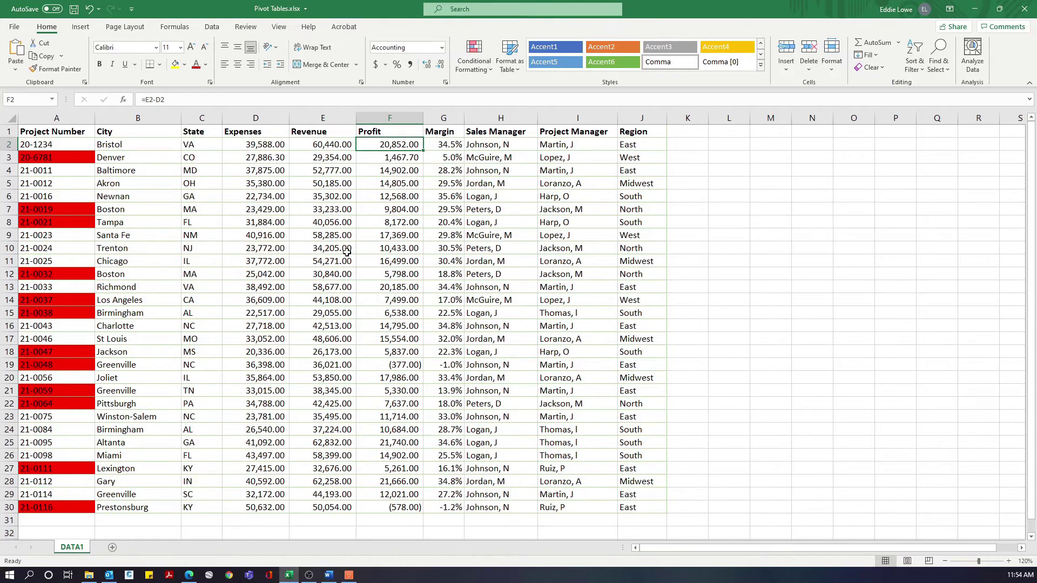
Clear all conditional formatting rules from the entire sheet
{"action": "left_click", "coordinate": [485, 70]}
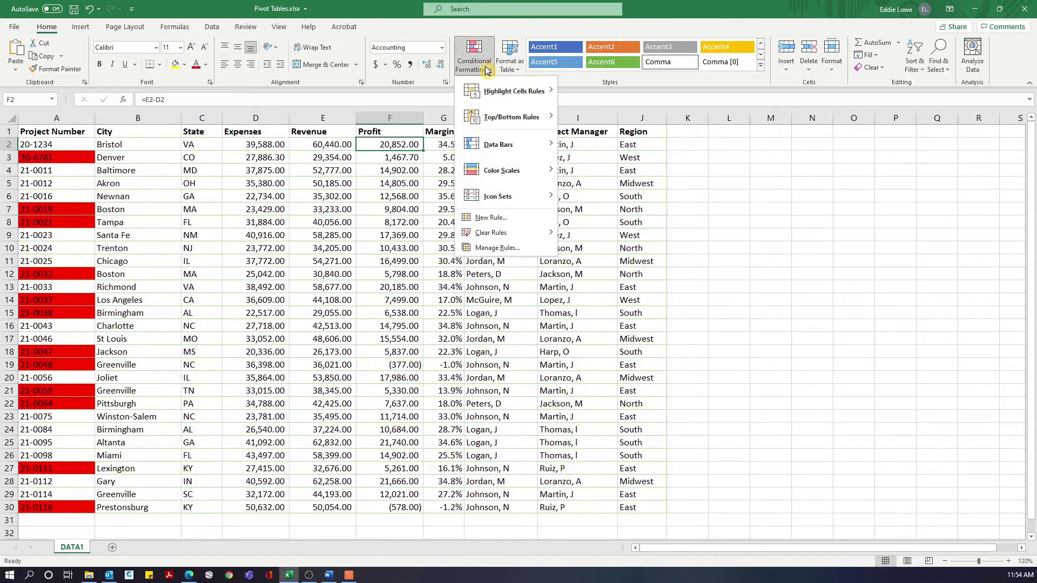
{"action": "mouse_move", "coordinate": [502, 241]}
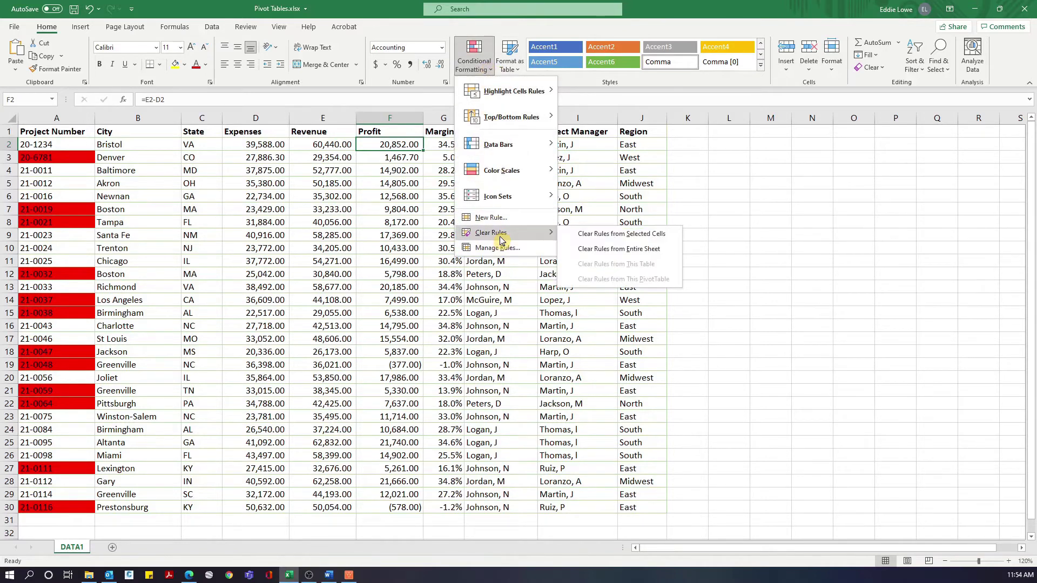
{"action": "left_click", "coordinate": [591, 248]}
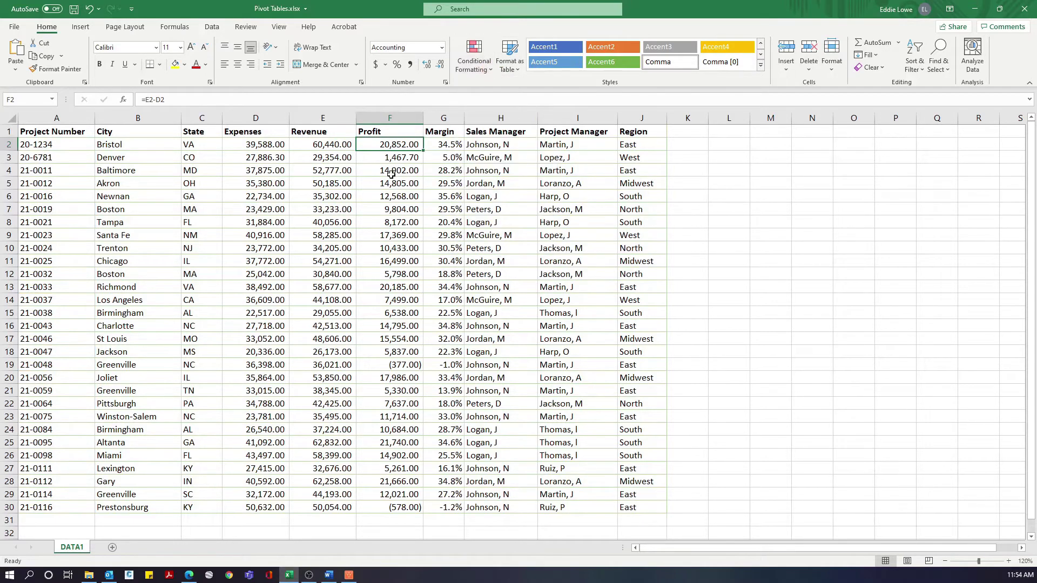
Start a formula-based conditional formatting rule for the whole table body A2:J30 with the formula =F2<10000
{"action": "left_click_drag", "start_coordinate": [79, 144], "coordinate": [627, 481]}
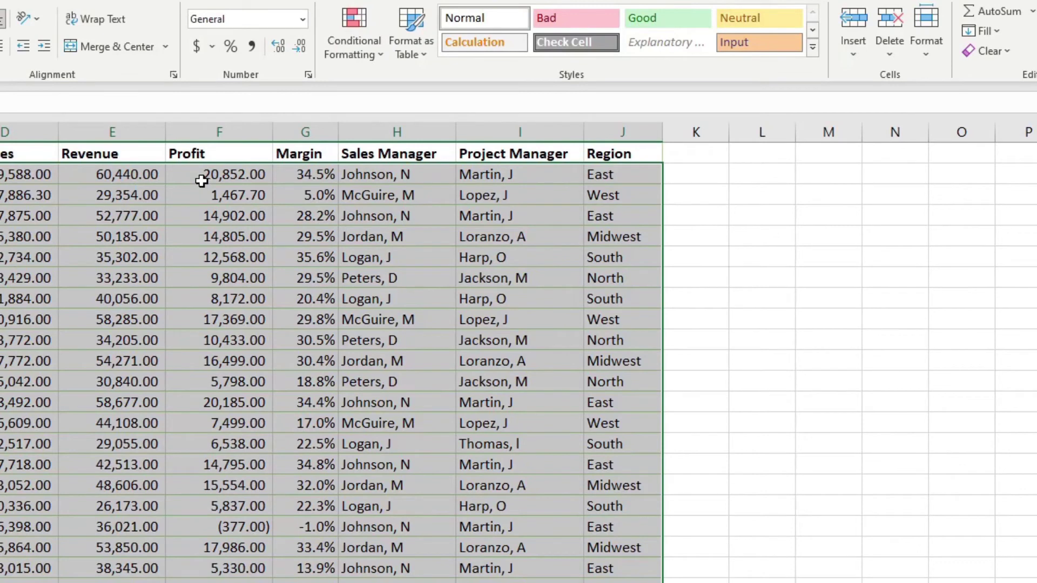
{"action": "left_click", "coordinate": [366, 58]}
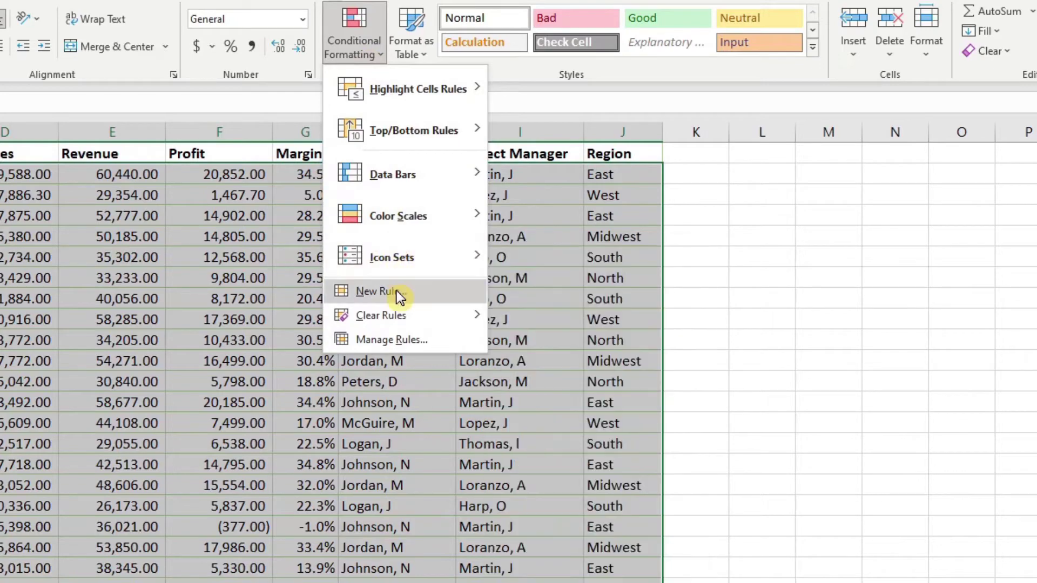
{"action": "left_click", "coordinate": [396, 290]}
{"action": "left_click", "coordinate": [528, 287]}
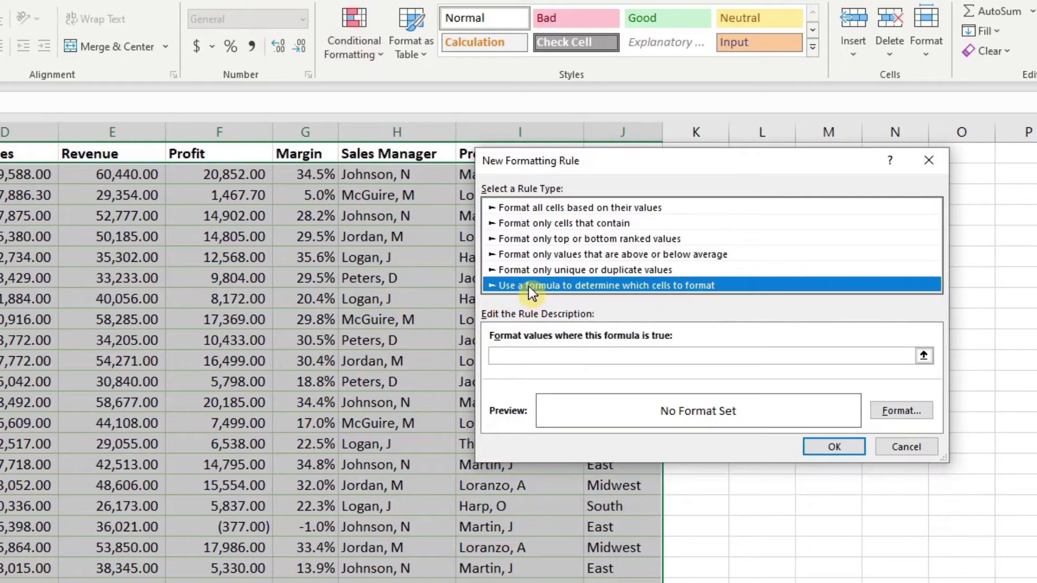
{"action": "left_click", "coordinate": [522, 356]}
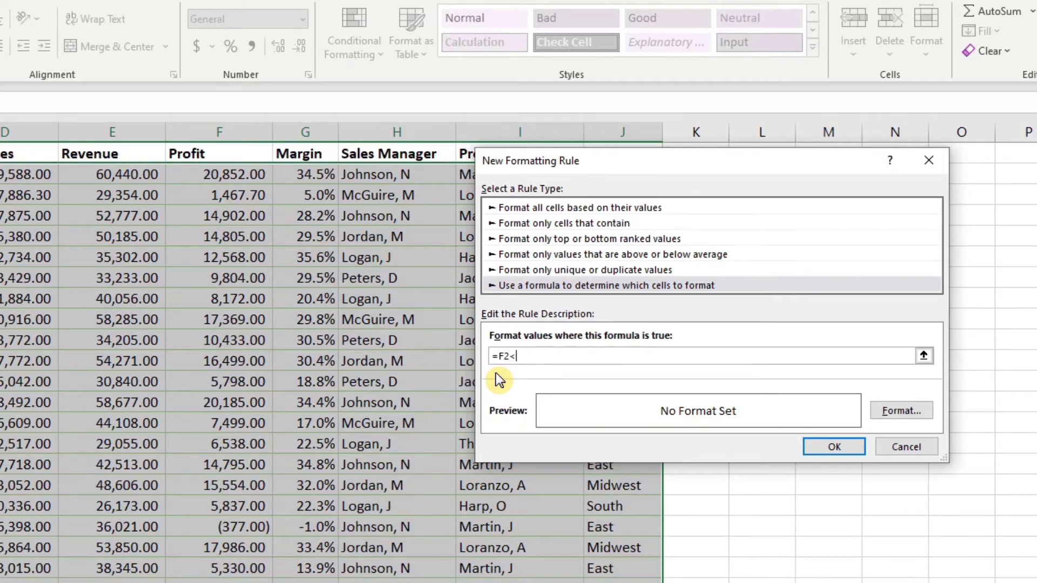
{"action": "type", "text": "0000"}
Give the Profit rule for the table body a red background fill and create it
{"action": "left_click", "coordinate": [900, 411]}
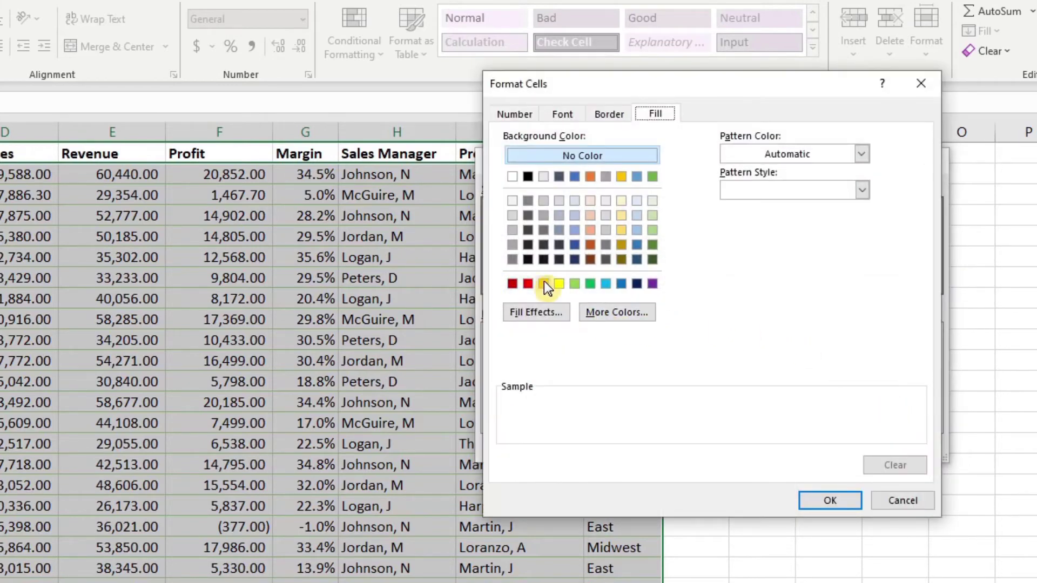
{"action": "left_click", "coordinate": [528, 282]}
{"action": "left_click", "coordinate": [830, 502]}
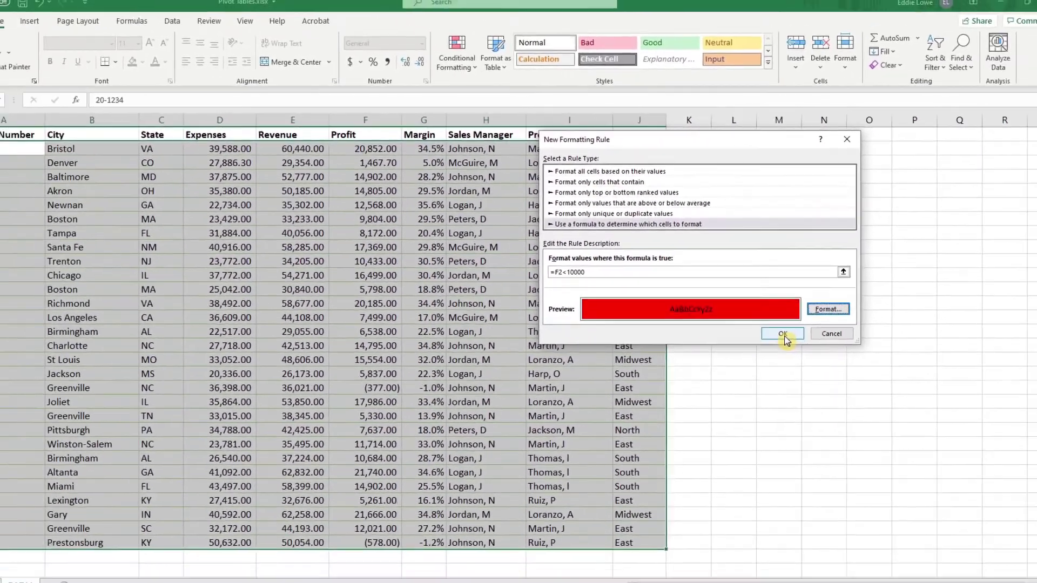
{"action": "left_click", "coordinate": [783, 334]}
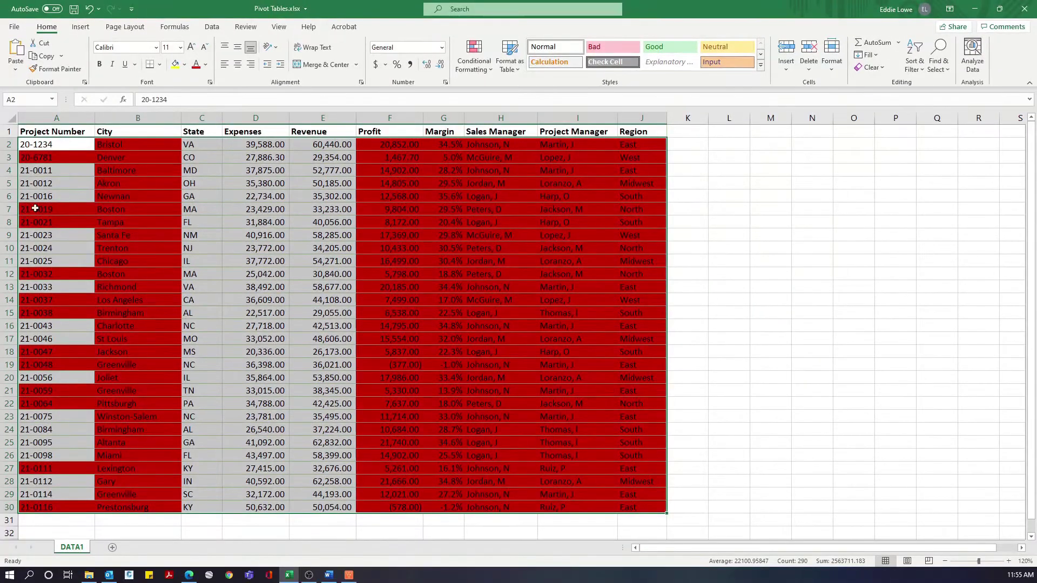
From cell A3, open the =F2<10000 formatting rule for editing and place the cursor after the column letter in its formula
{"action": "left_click", "coordinate": [43, 158]}
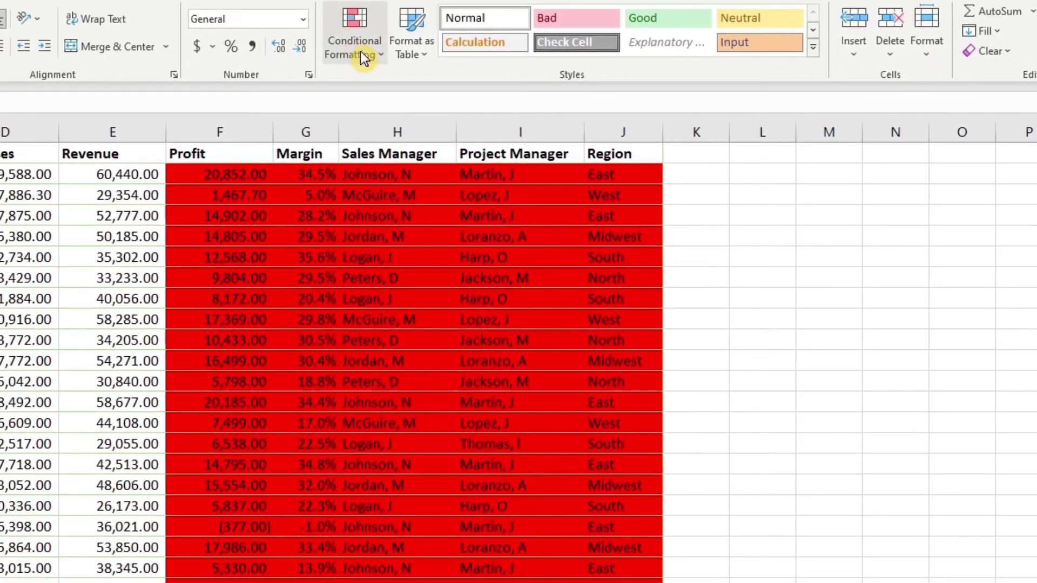
{"action": "left_click", "coordinate": [368, 52]}
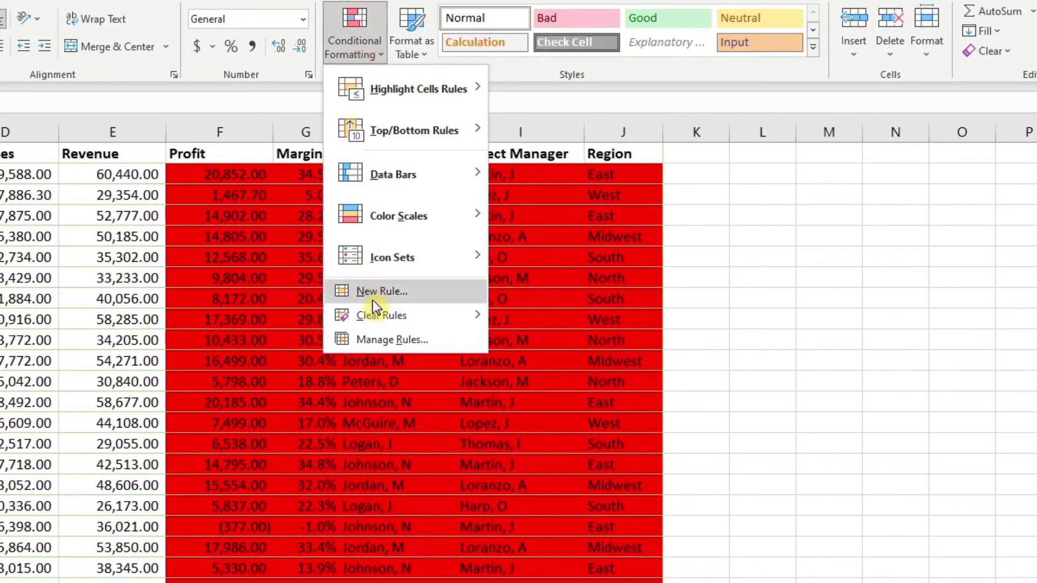
{"action": "left_click", "coordinate": [375, 340]}
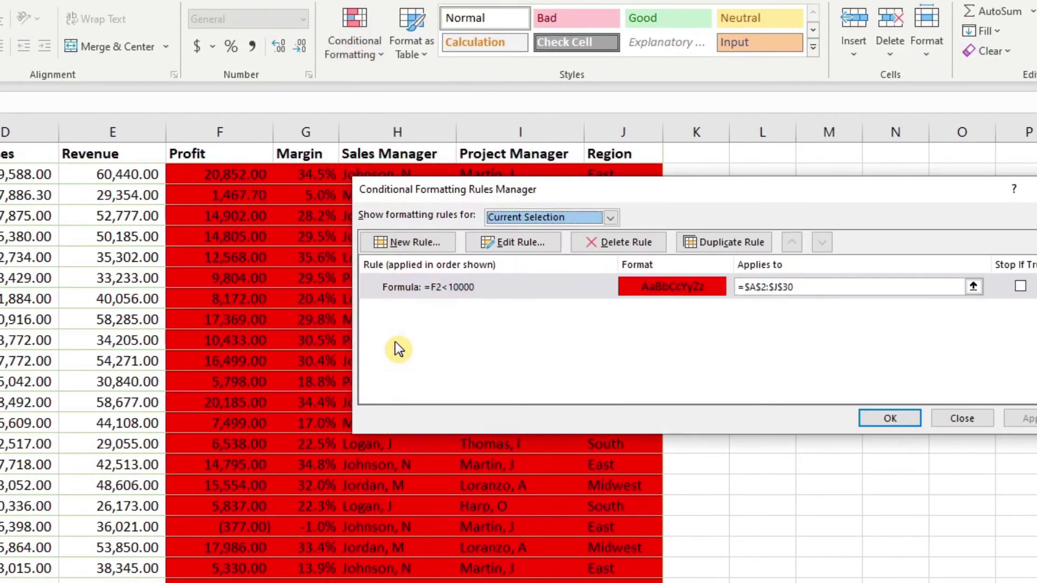
{"action": "left_click", "coordinate": [438, 293]}
{"action": "left_click", "coordinate": [511, 242]}
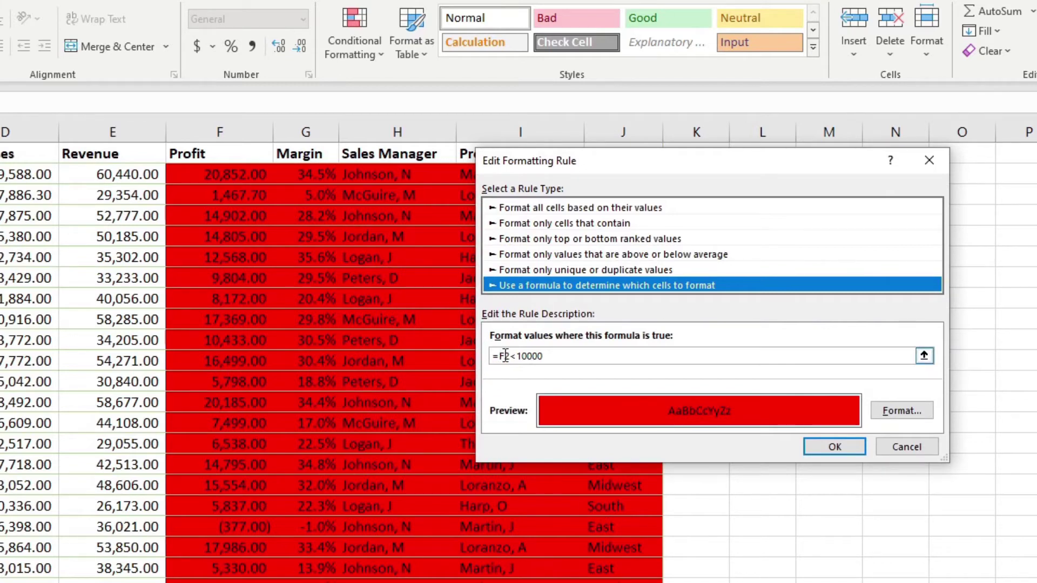
{"action": "left_click", "coordinate": [507, 378]}
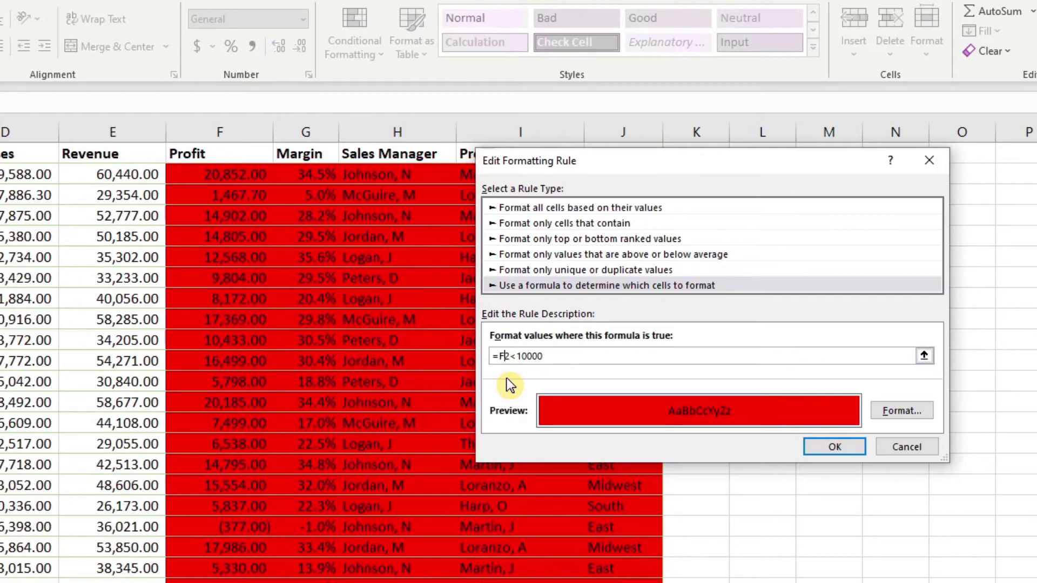
{"action": "type", "text": "+$A$3"}
{"action": "key", "text": "BackSpace"}
{"action": "key", "text": "BackSpace"}
{"action": "key", "text": "BackSpace"}
{"action": "key", "text": "BackSpace"}
{"action": "key", "text": "BackSpace"}
Make the column reference absolute so the rule's formula reads =$F2<10000, apply it and close the rule list
{"action": "key", "text": "BackSpace"}
{"action": "type", "text": "$f"}
{"action": "left_click", "coordinate": [848, 442]}
{"action": "left_click", "coordinate": [1029, 420]}
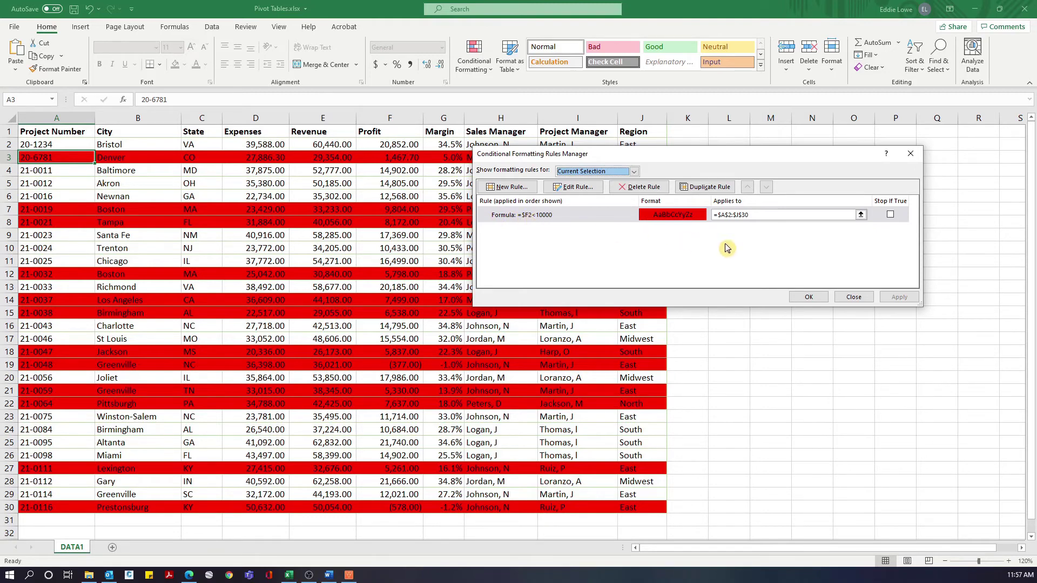
{"action": "left_click", "coordinate": [809, 297]}
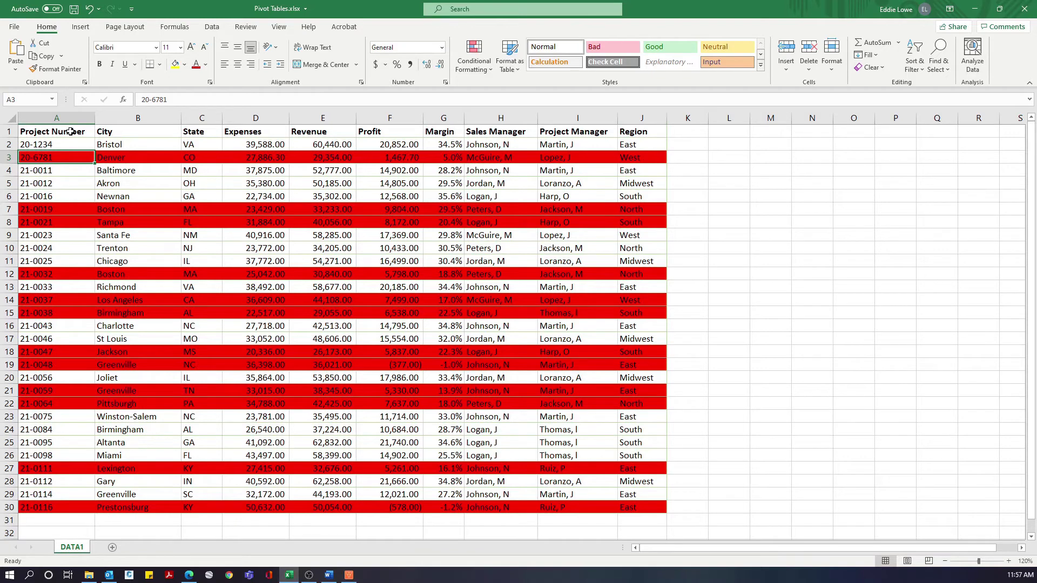
Start a second formula-based formatting rule for A2:J30 with the Margin formula =$G2<.15
{"action": "left_click_drag", "start_coordinate": [67, 145], "coordinate": [641, 503]}
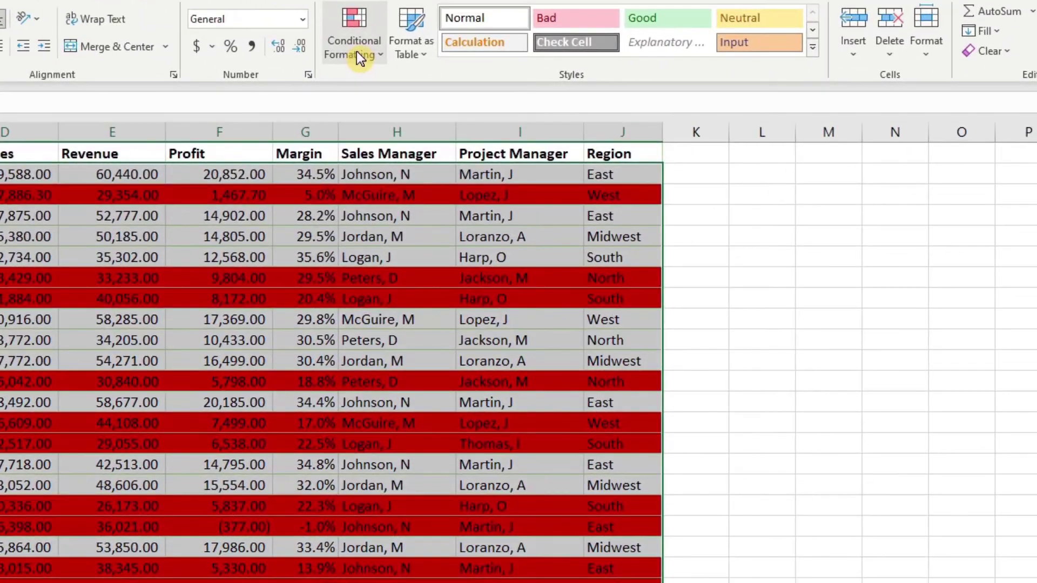
{"action": "left_click", "coordinate": [358, 56]}
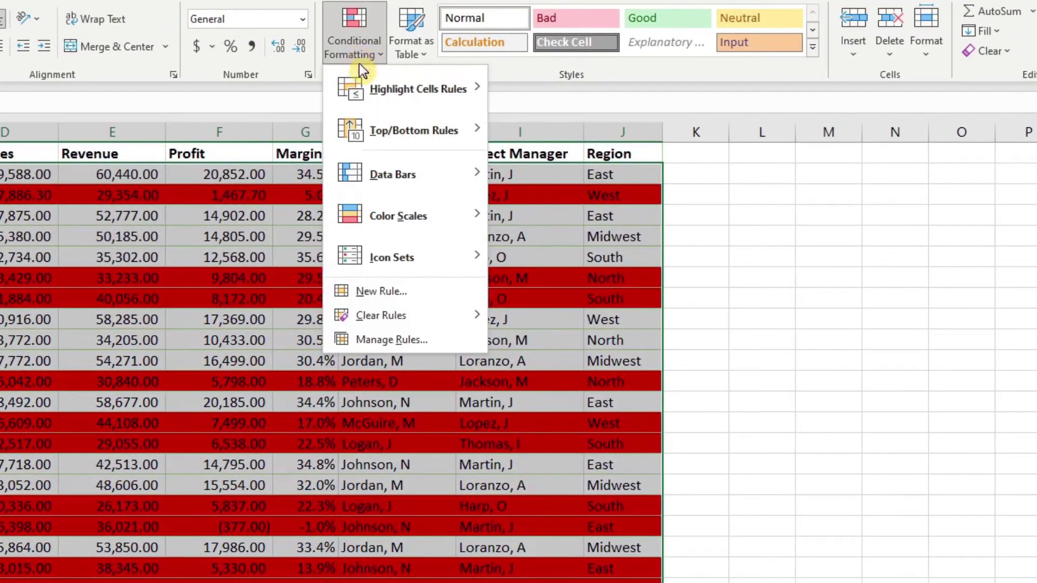
{"action": "left_click", "coordinate": [398, 294]}
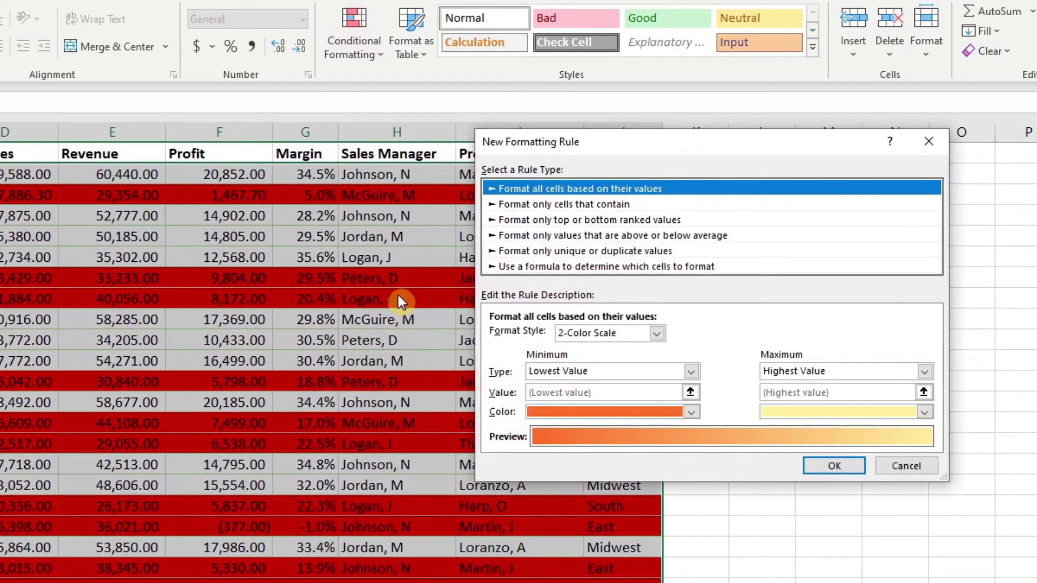
{"action": "left_click", "coordinate": [504, 266]}
{"action": "left_click", "coordinate": [500, 335]}
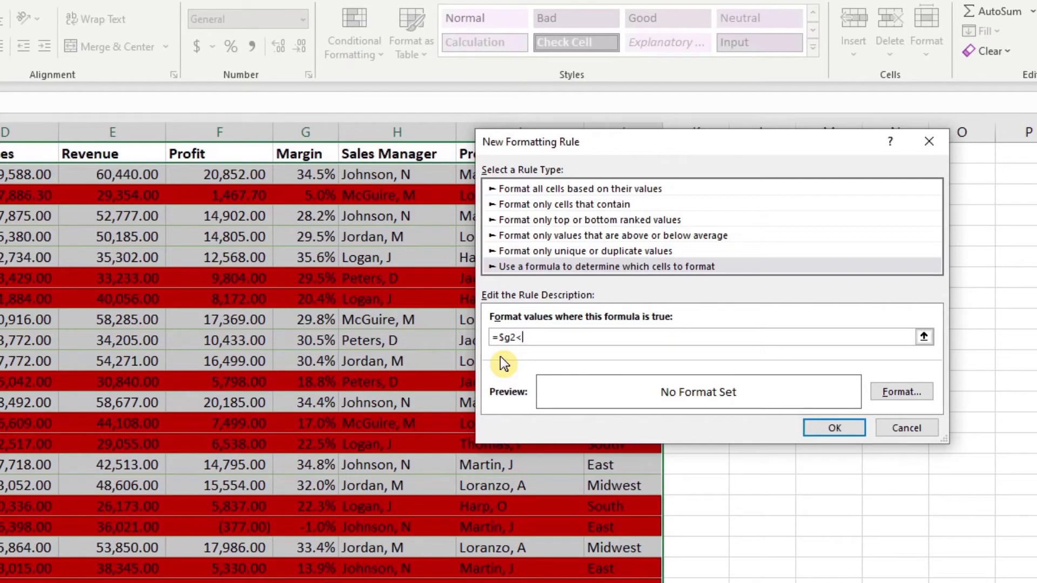
{"action": "type", "text": "15.15"}
Give the Margin rule a gold background fill and create it
{"action": "left_click", "coordinate": [883, 401]}
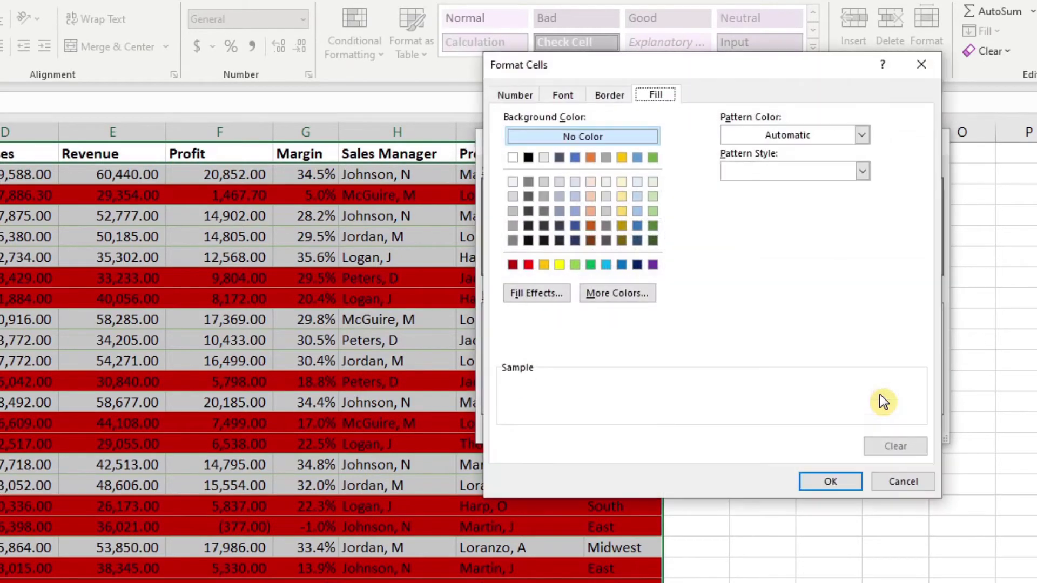
{"action": "left_click", "coordinate": [544, 265]}
{"action": "left_click", "coordinate": [822, 477]}
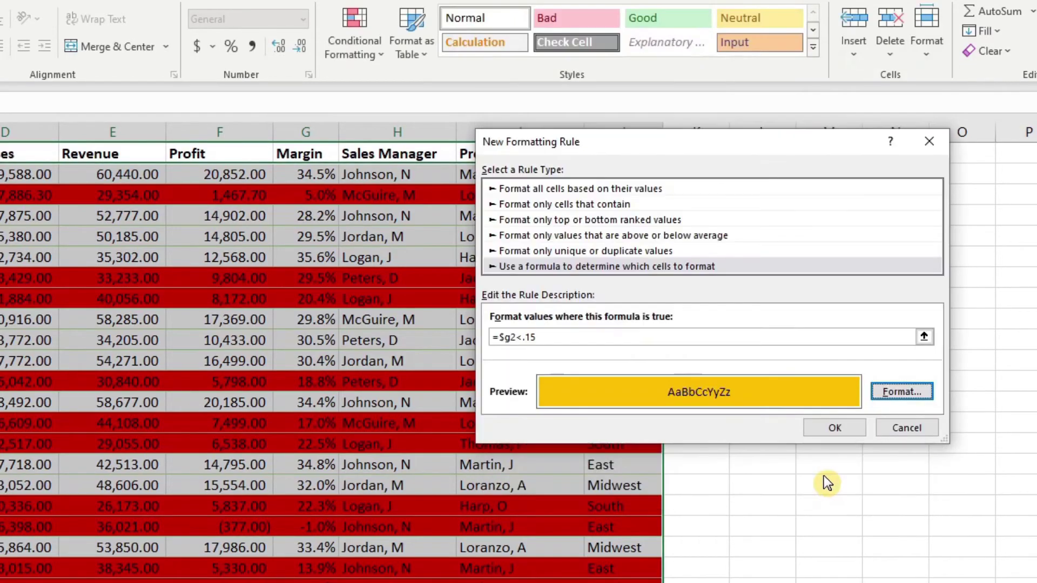
{"action": "left_click", "coordinate": [833, 428]}
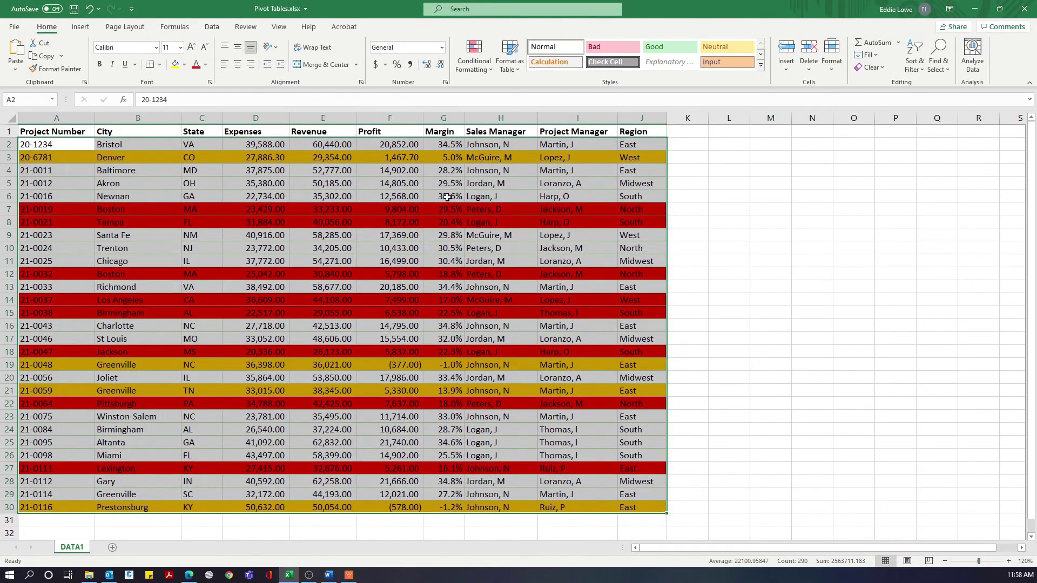
Move the red =$F2<10000 rule above the gold =$G2<0.15 rule in the rule order and apply the change
{"action": "left_click", "coordinate": [377, 168]}
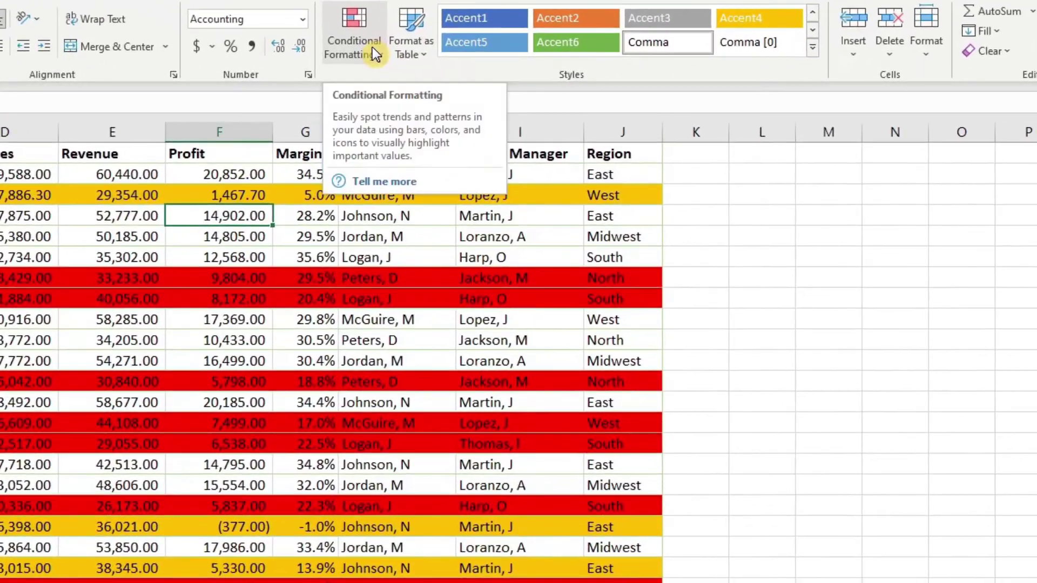
{"action": "left_click", "coordinate": [372, 47]}
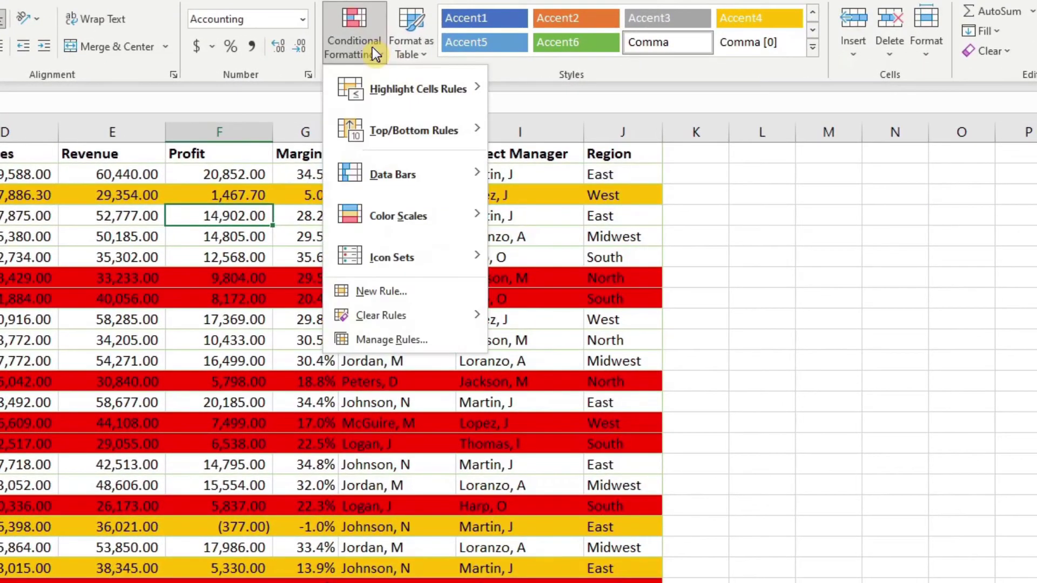
{"action": "left_click", "coordinate": [386, 340]}
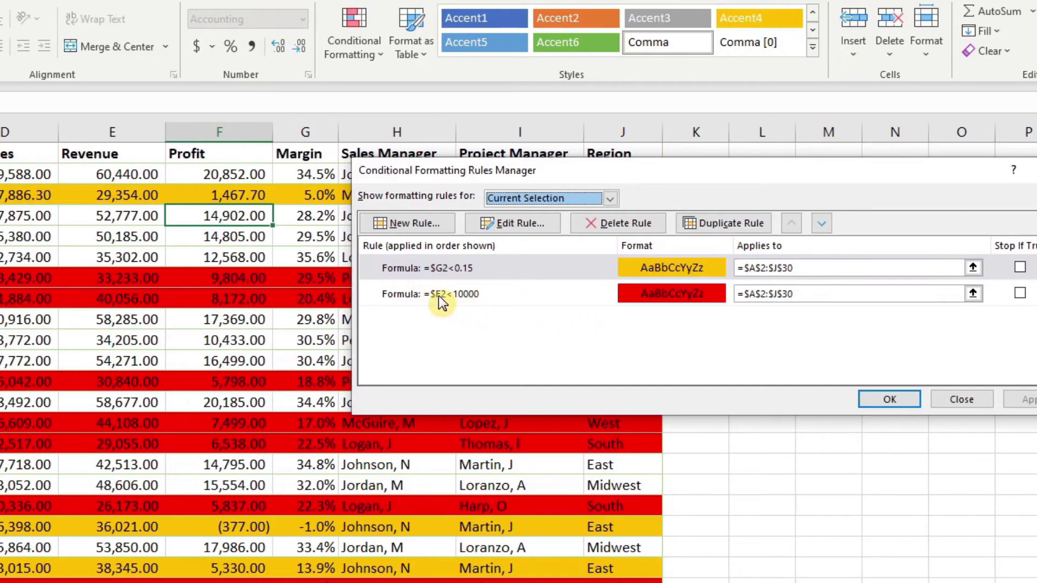
{"action": "left_click", "coordinate": [485, 299]}
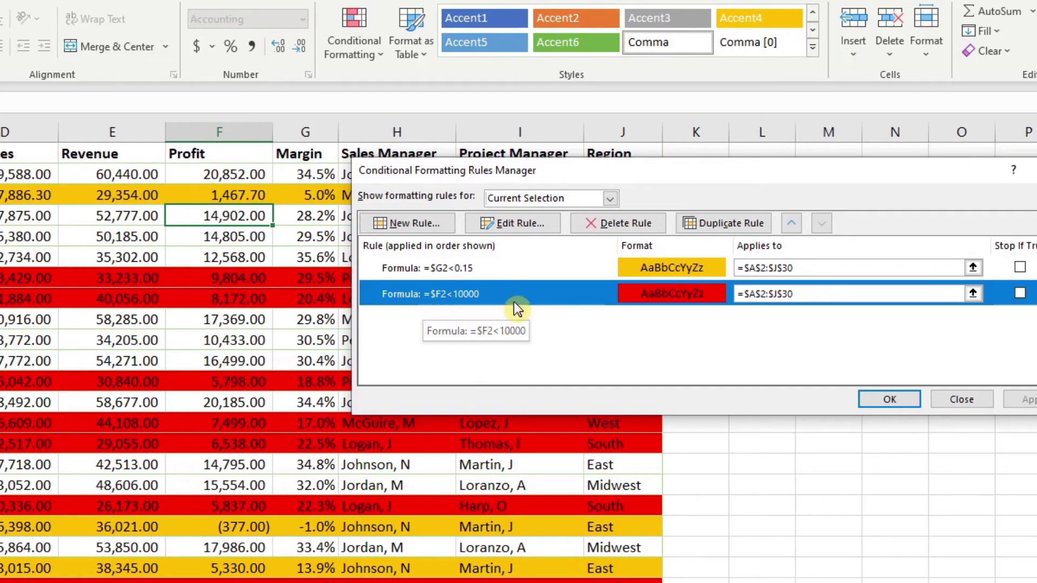
{"action": "left_click", "coordinate": [792, 223]}
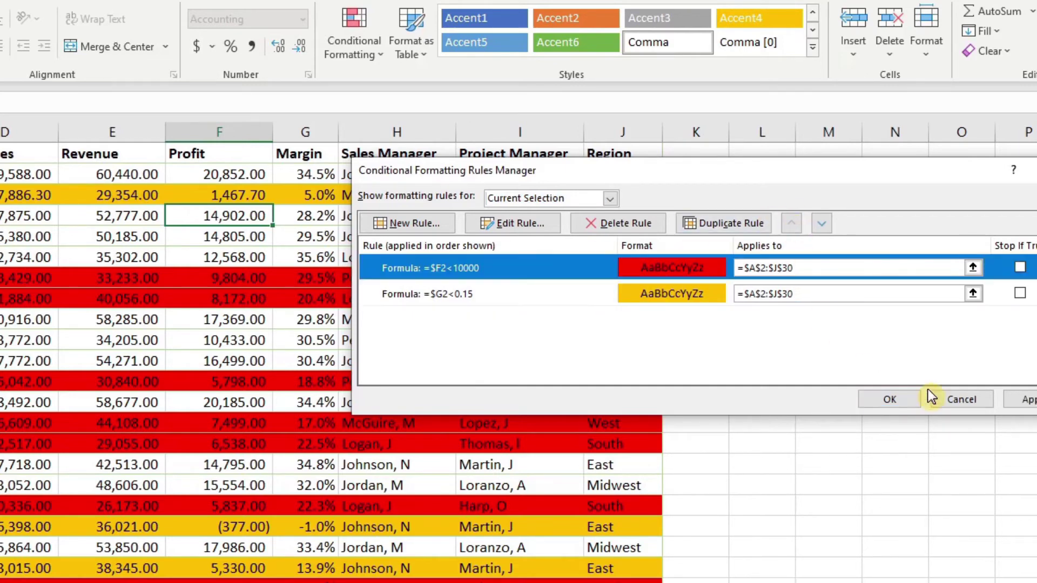
{"action": "left_click", "coordinate": [1022, 404]}
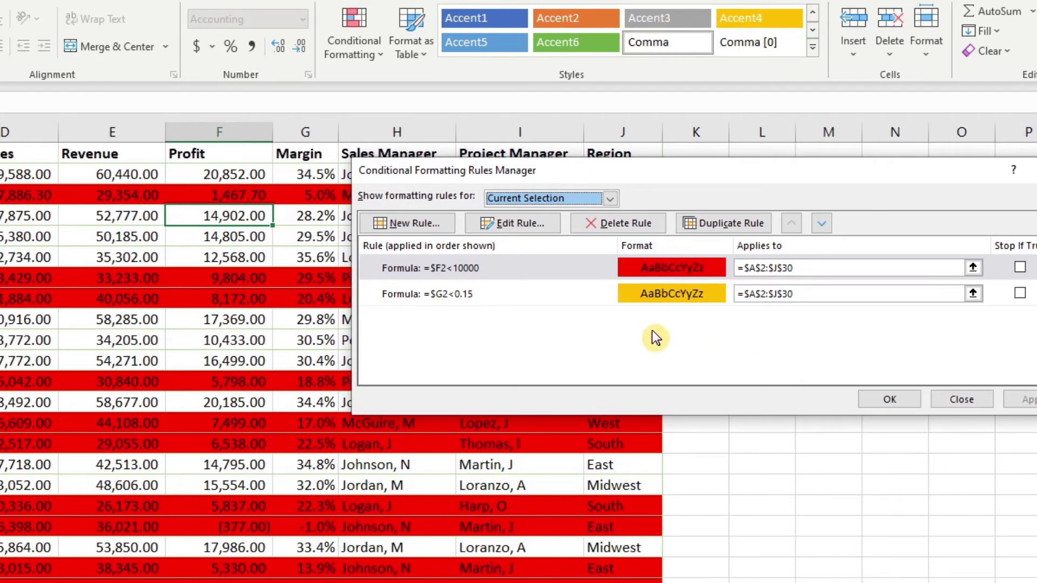
Move the gold =$G2<0.15 rule back to first place, apply the order and close the rule list
{"action": "left_click", "coordinate": [486, 292]}
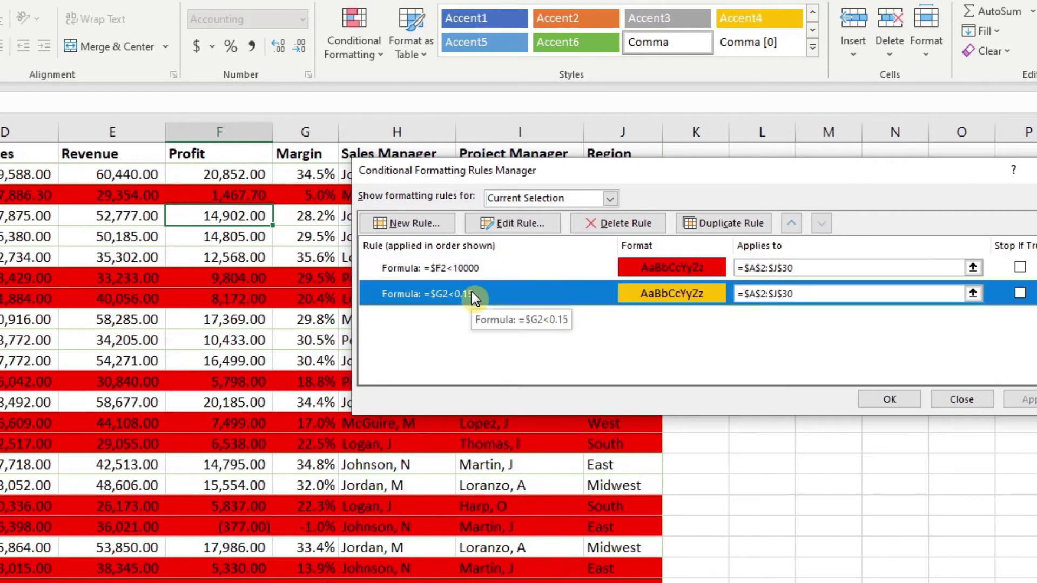
{"action": "left_click", "coordinate": [793, 225]}
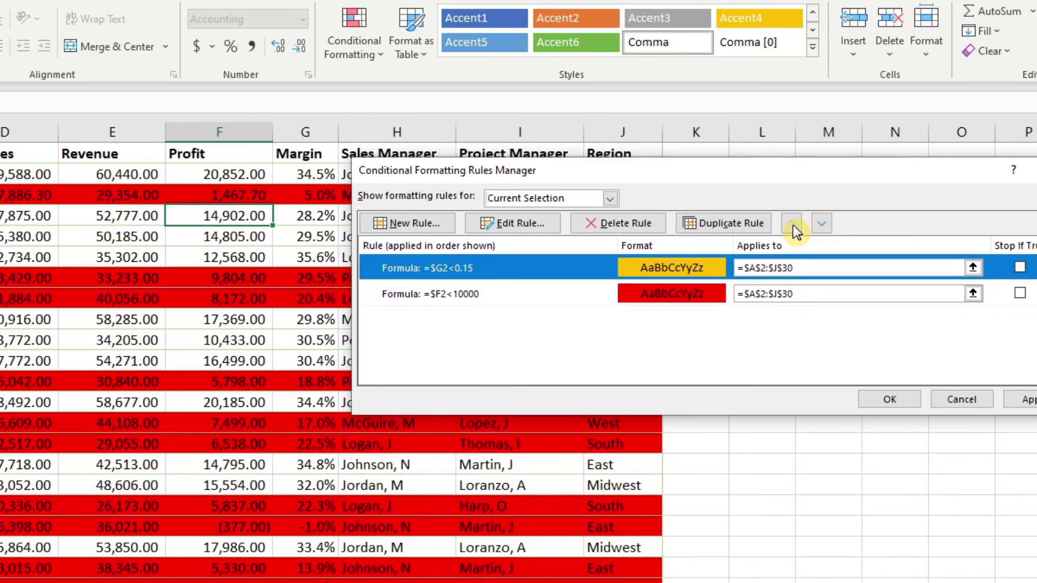
{"action": "left_click", "coordinate": [1028, 403]}
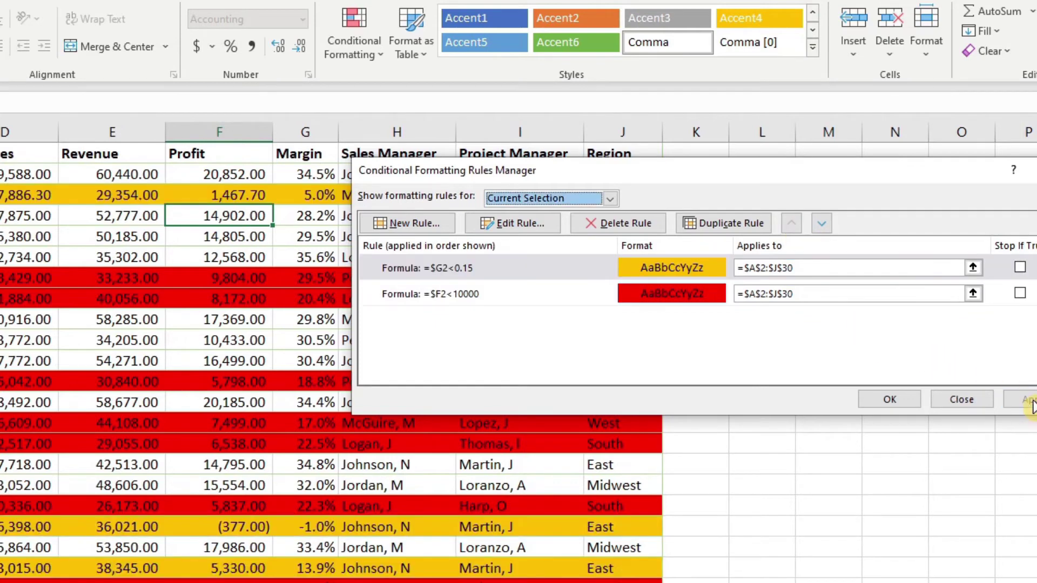
{"action": "left_click", "coordinate": [890, 400]}
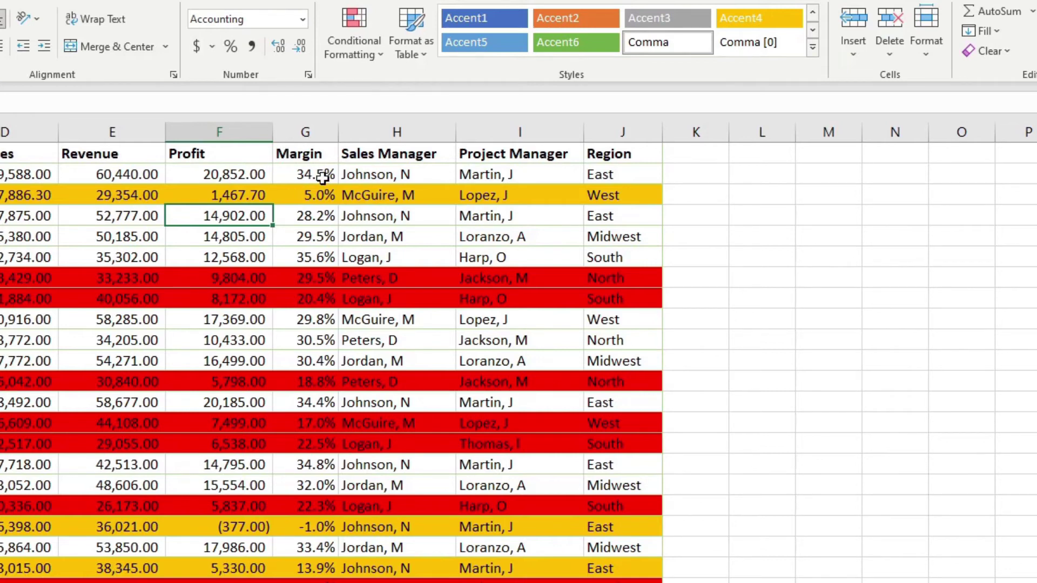
Start a formula-based formatting rule for the Margin values from G2 down with the formula =G2>.18
{"action": "left_click_drag", "start_coordinate": [322, 175], "coordinate": [322, 580]}
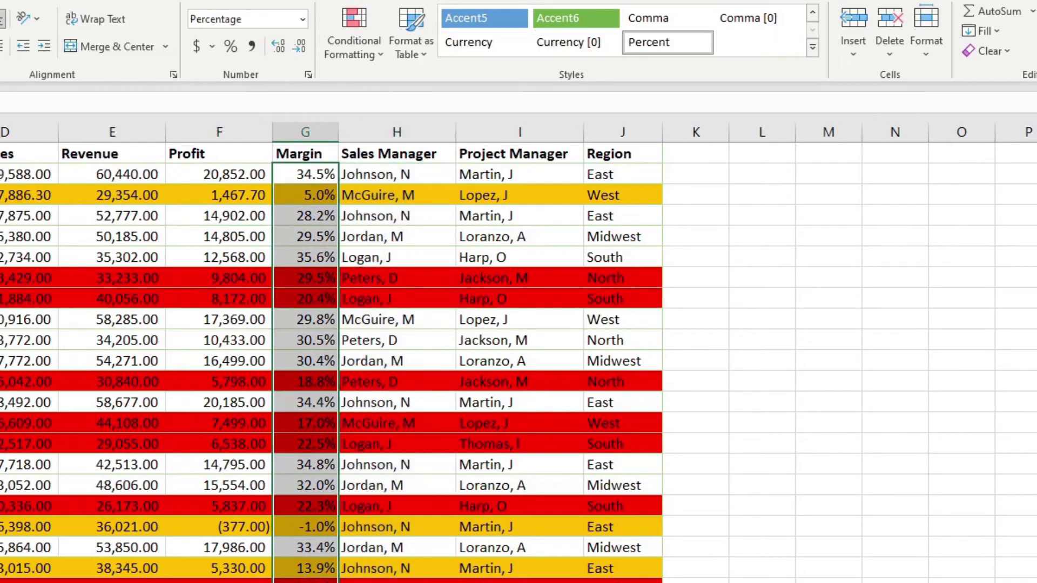
{"action": "left_click", "coordinate": [359, 47]}
{"action": "left_click", "coordinate": [378, 294]}
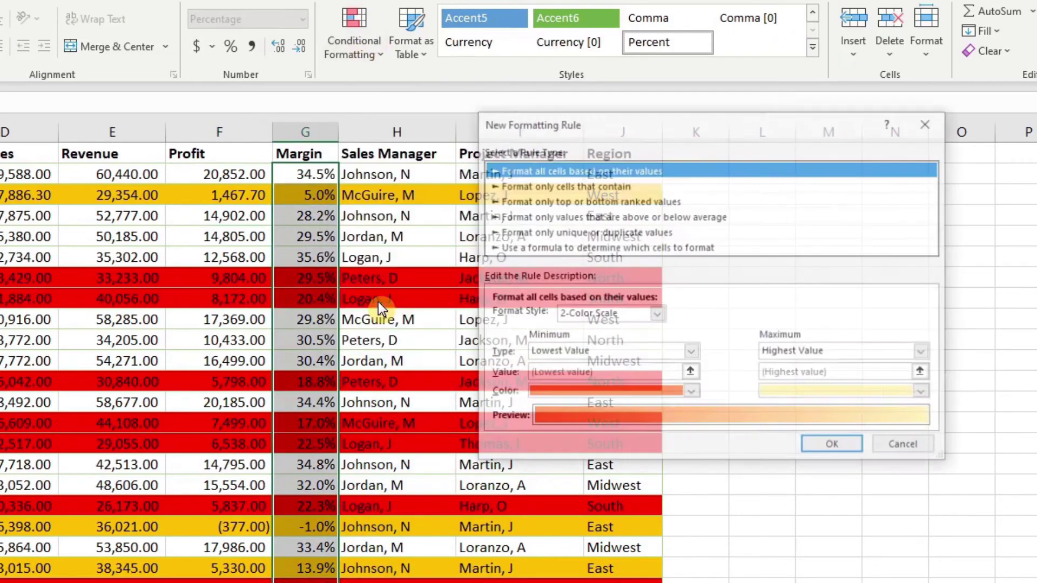
{"action": "left_click", "coordinate": [523, 249]}
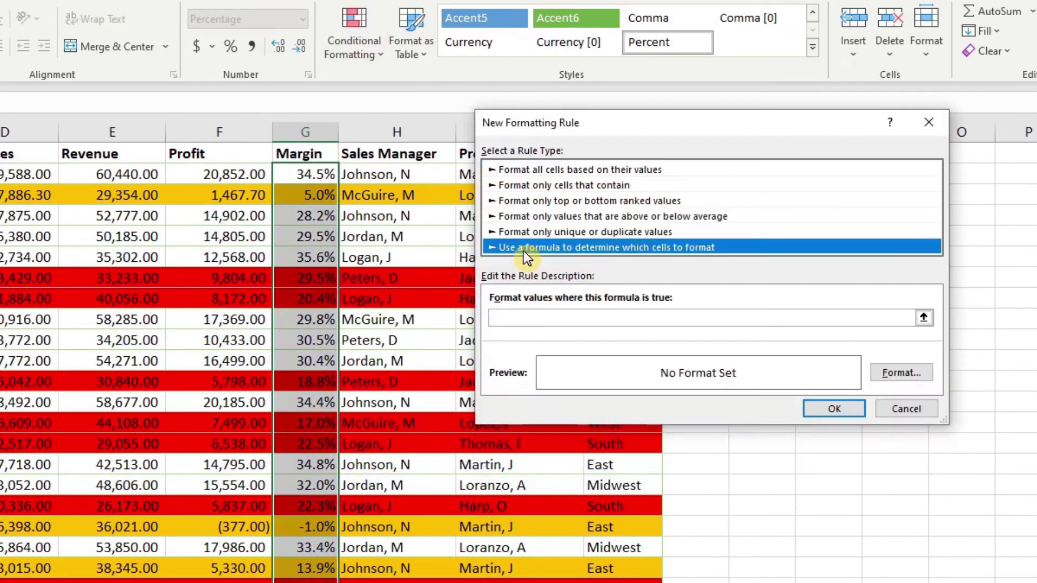
{"action": "left_click", "coordinate": [515, 316]}
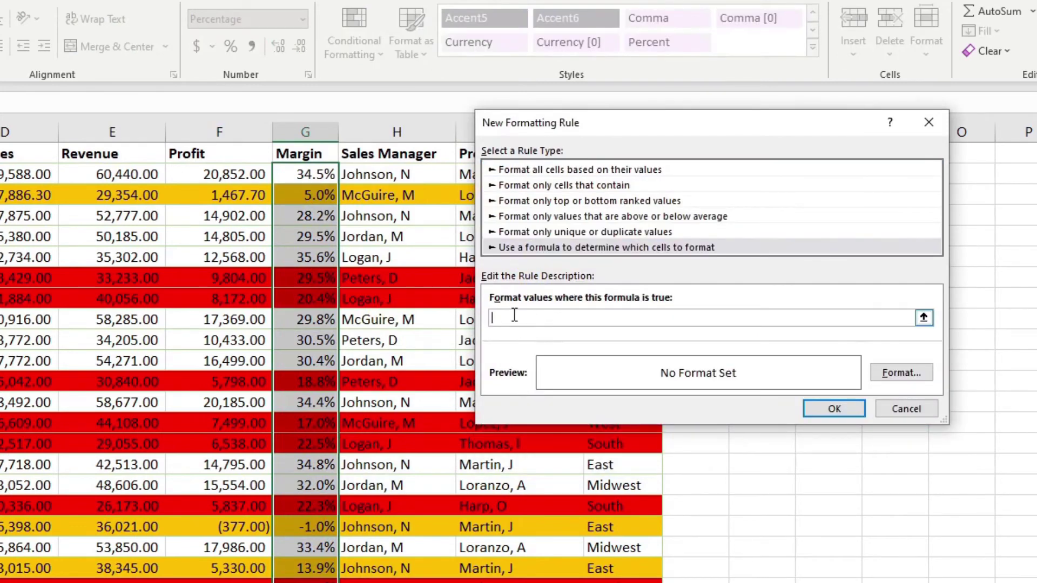
{"action": "type", "text": "=G2>.0"}
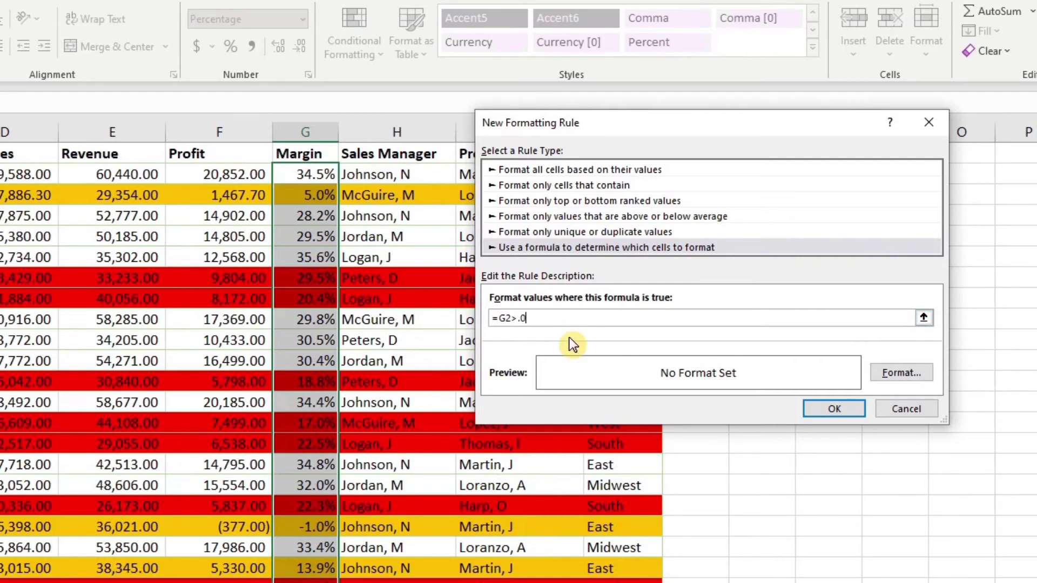
{"action": "key", "text": "BackSpace"}
{"action": "type", "text": "18"}
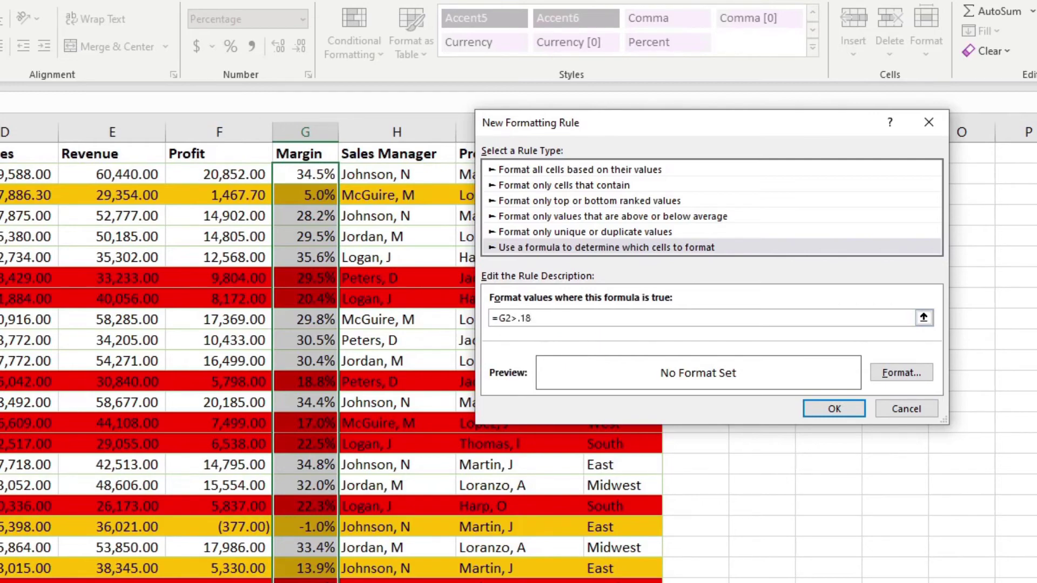
Give the =G2>.18 Margin rule a green background fill and create it
{"action": "left_click", "coordinate": [903, 374]}
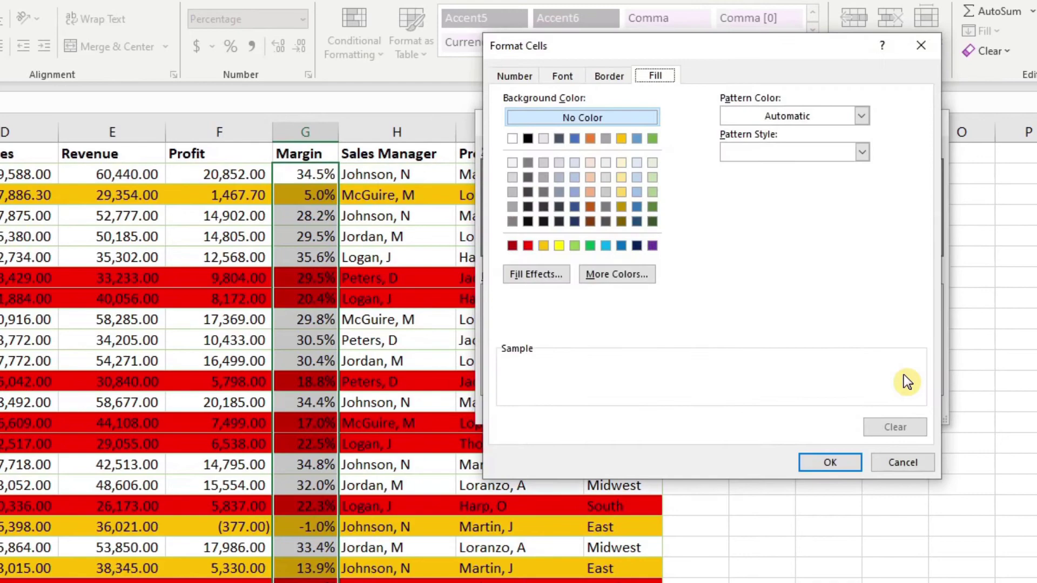
{"action": "left_click", "coordinate": [594, 248]}
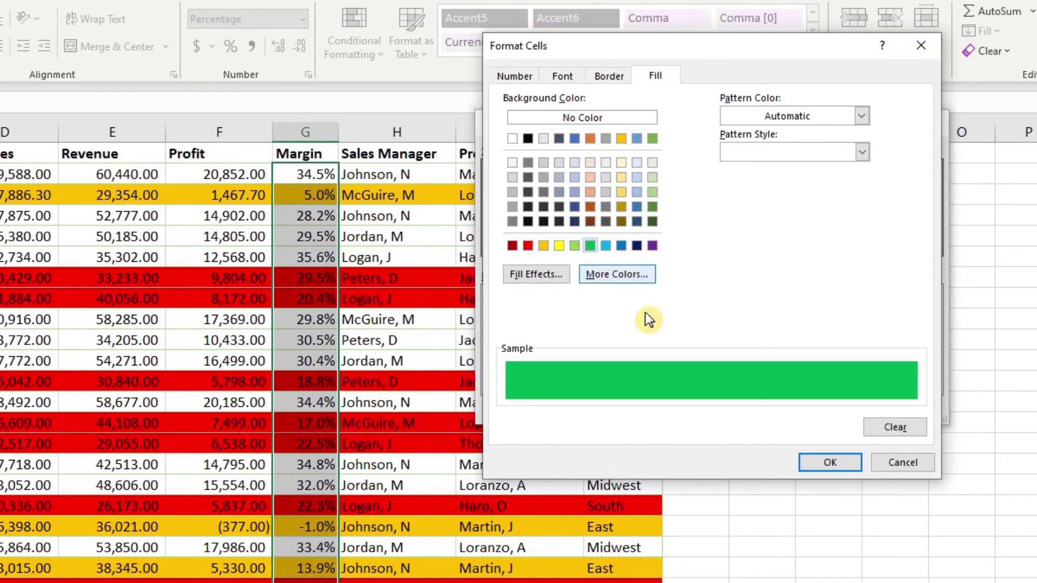
{"action": "left_click", "coordinate": [825, 463]}
{"action": "left_click", "coordinate": [852, 411]}
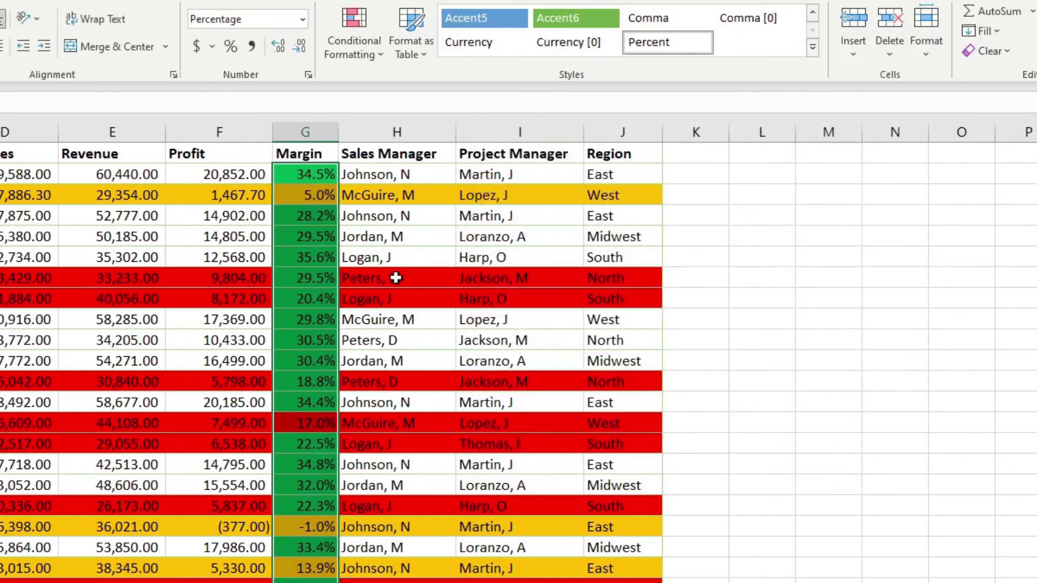
{"action": "left_click", "coordinate": [300, 263]}
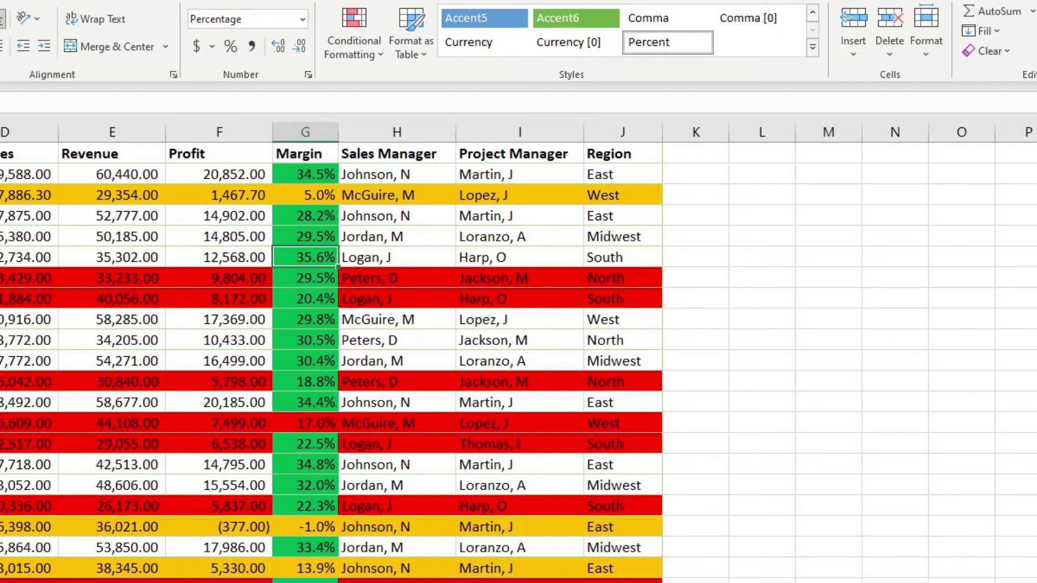
Clear all conditional formatting rules from the entire sheet
{"action": "key", "text": "ctrl+a"}
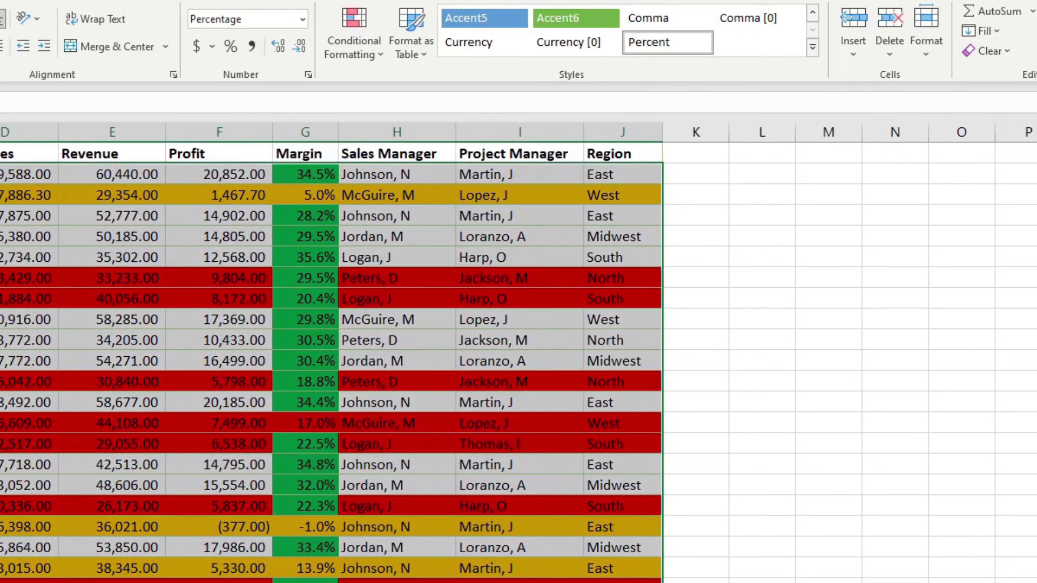
{"action": "left_click", "coordinate": [348, 47]}
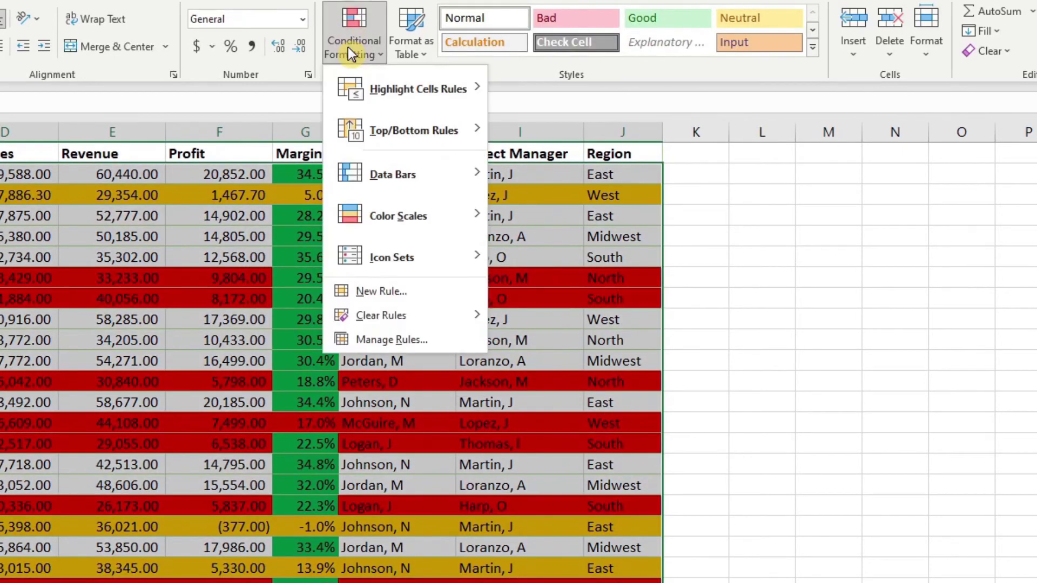
{"action": "mouse_move", "coordinate": [395, 318]}
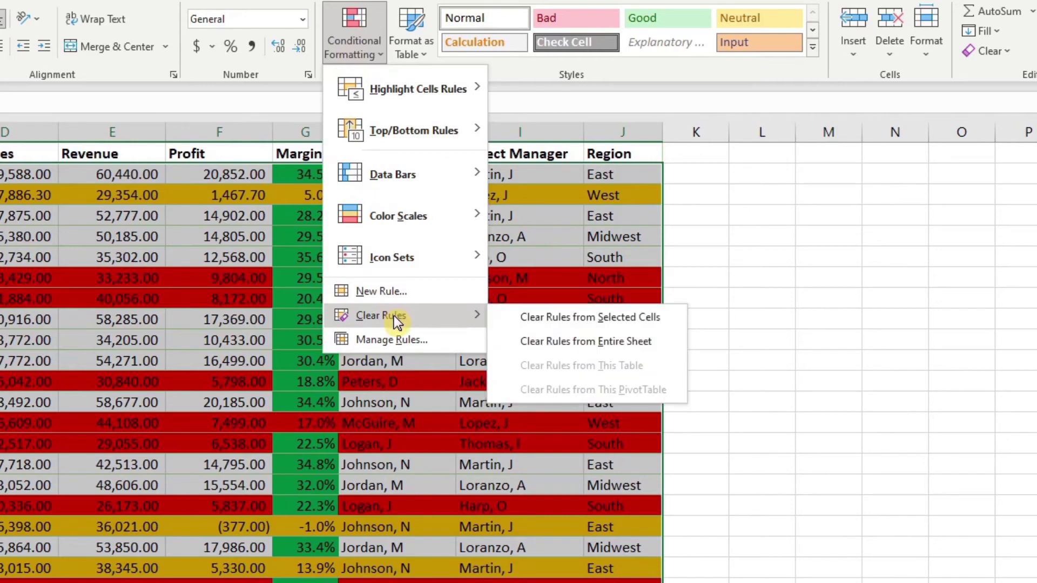
{"action": "left_click", "coordinate": [563, 340]}
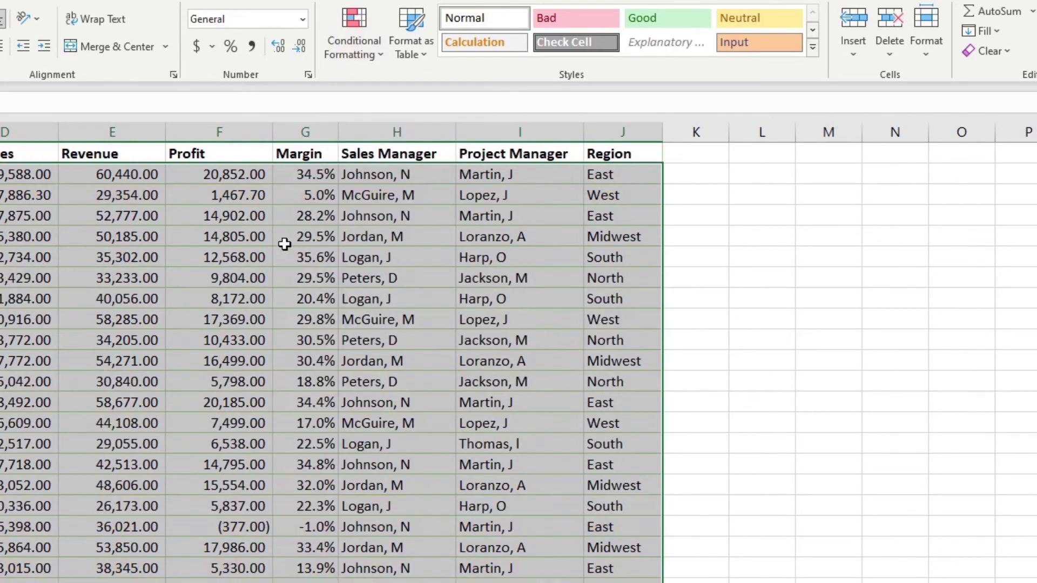
{"action": "left_click", "coordinate": [283, 241]}
Start a formula-based formatting rule for the Margin column including its header, G1:G30, with the formula =G2<0.15
{"action": "left_click_drag", "start_coordinate": [301, 155], "coordinate": [316, 581]}
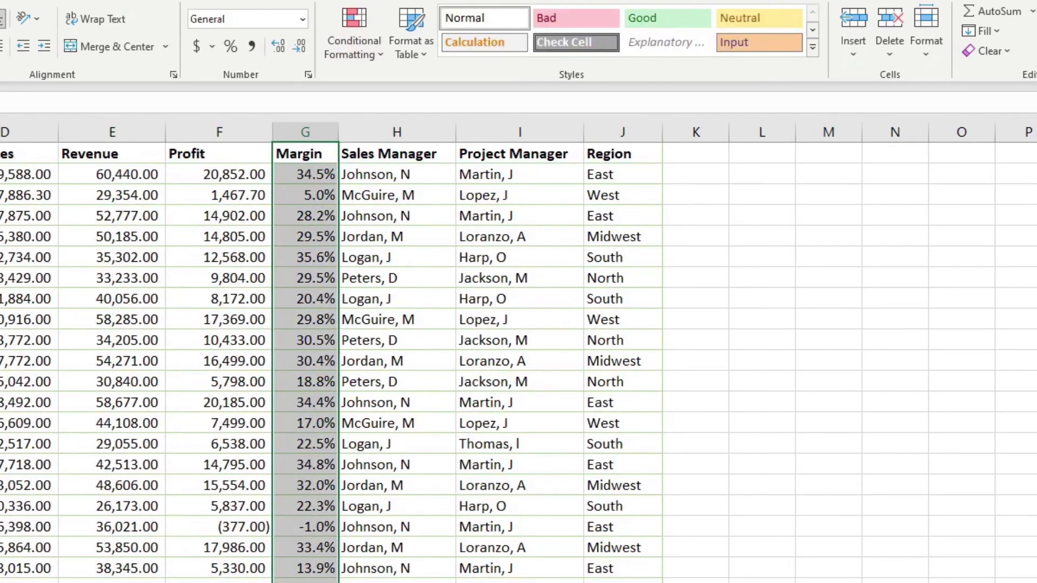
{"action": "left_click", "coordinate": [354, 50]}
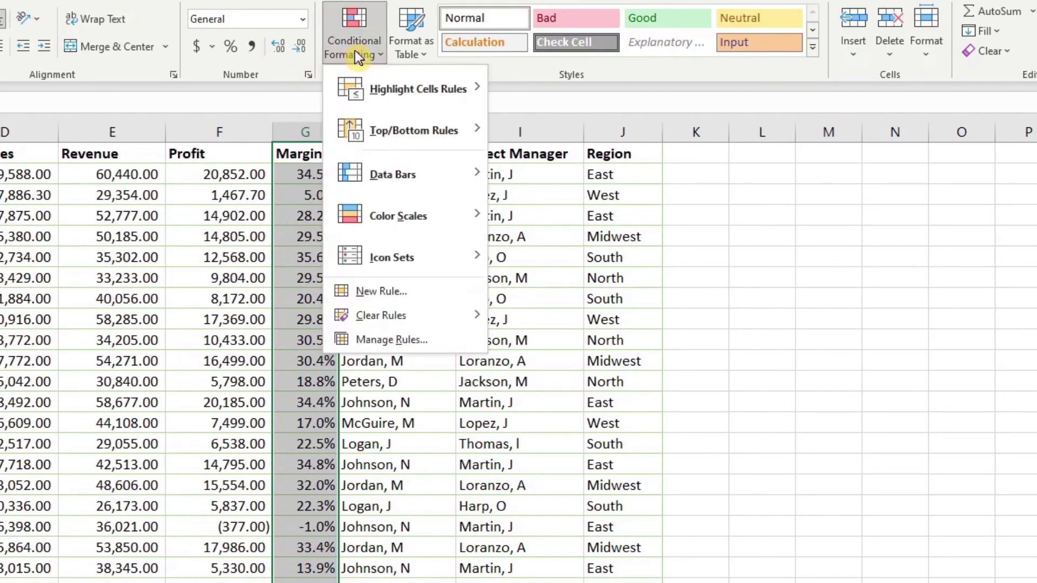
{"action": "left_click", "coordinate": [377, 290]}
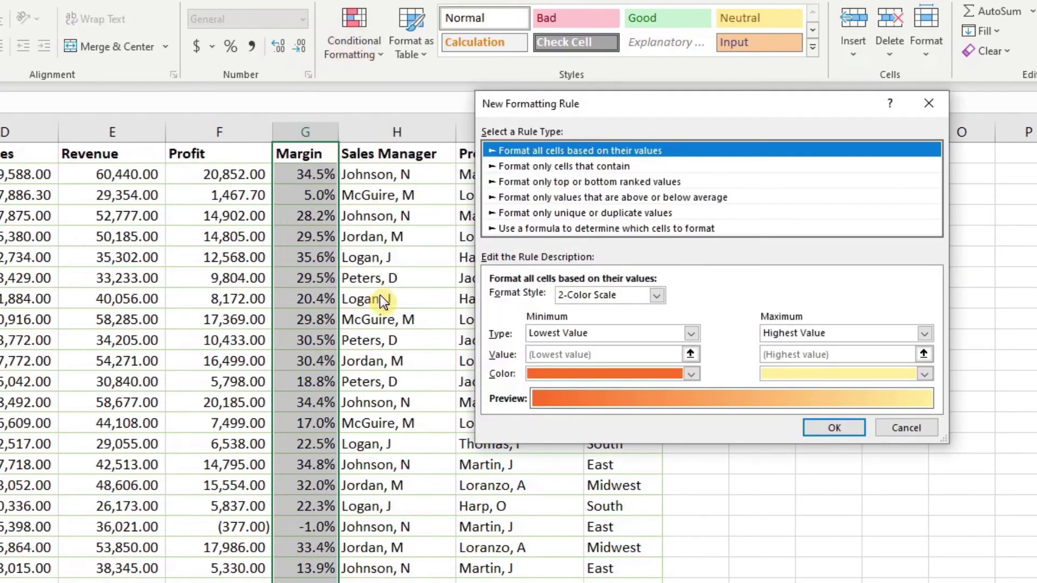
{"action": "left_click", "coordinate": [531, 232]}
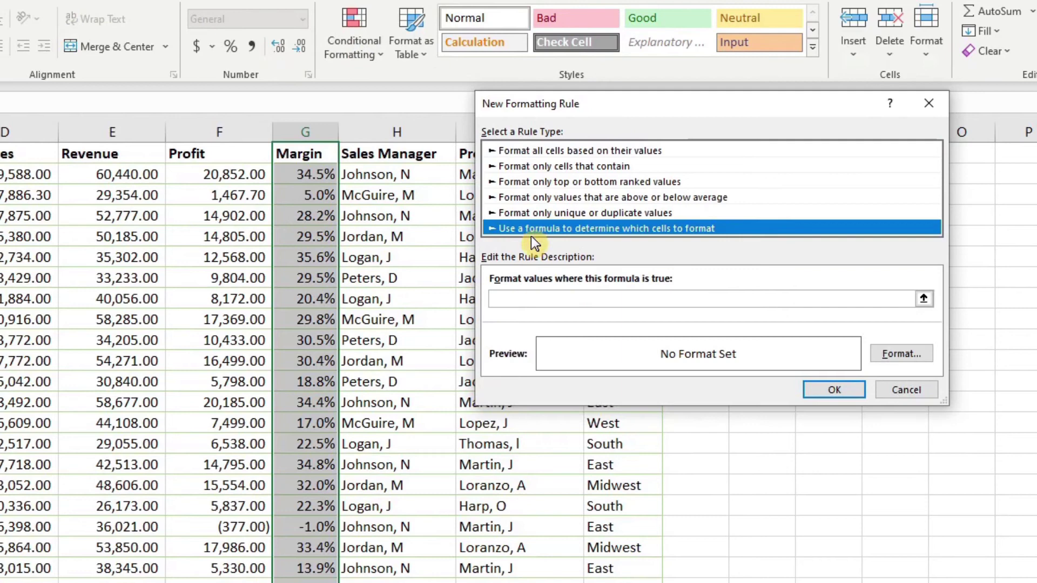
{"action": "left_click", "coordinate": [529, 297]}
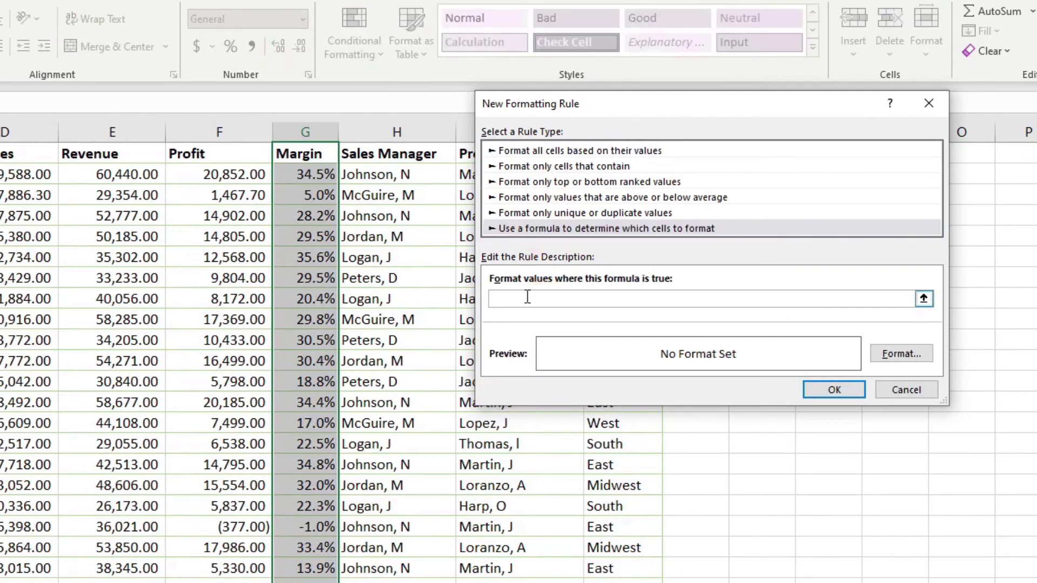
{"action": "type", "text": "=G2<0.15"}
Give the =G2<0.15 rule a gold background fill and create it
{"action": "left_click", "coordinate": [912, 352]}
{"action": "left_click", "coordinate": [544, 228]}
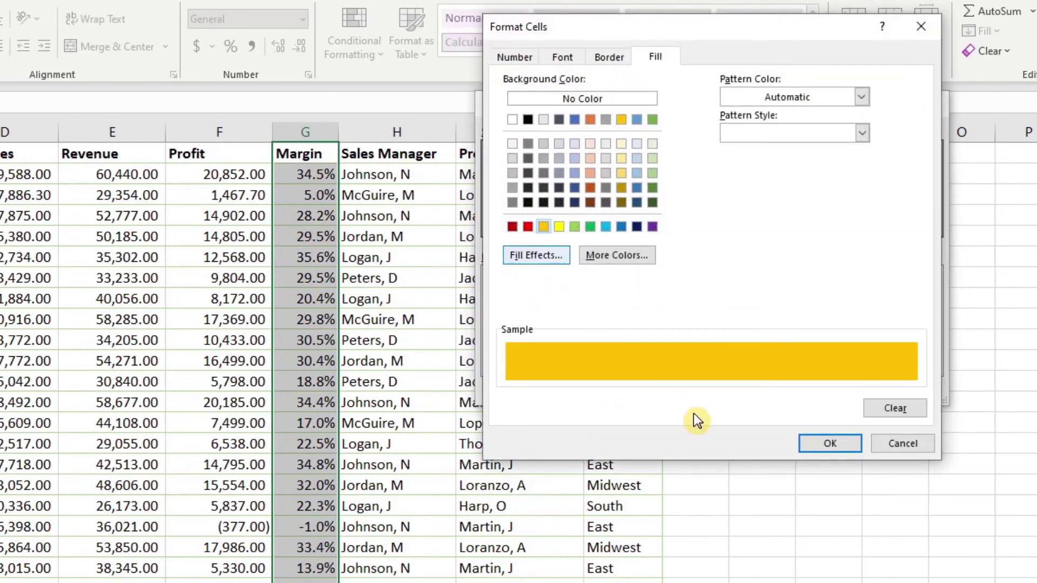
{"action": "left_click", "coordinate": [828, 442]}
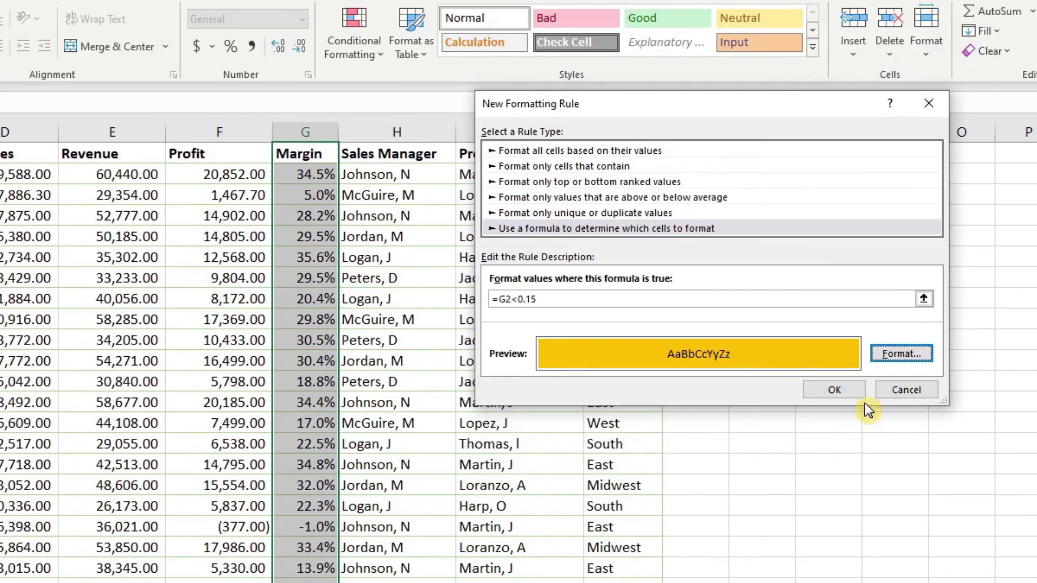
{"action": "left_click", "coordinate": [835, 393]}
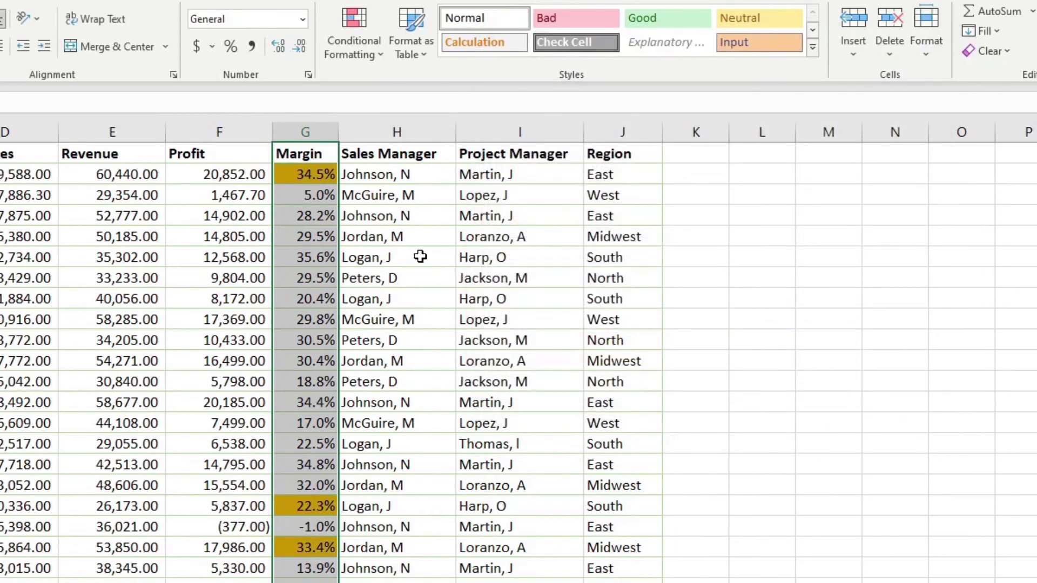
{"action": "left_click", "coordinate": [384, 250]}
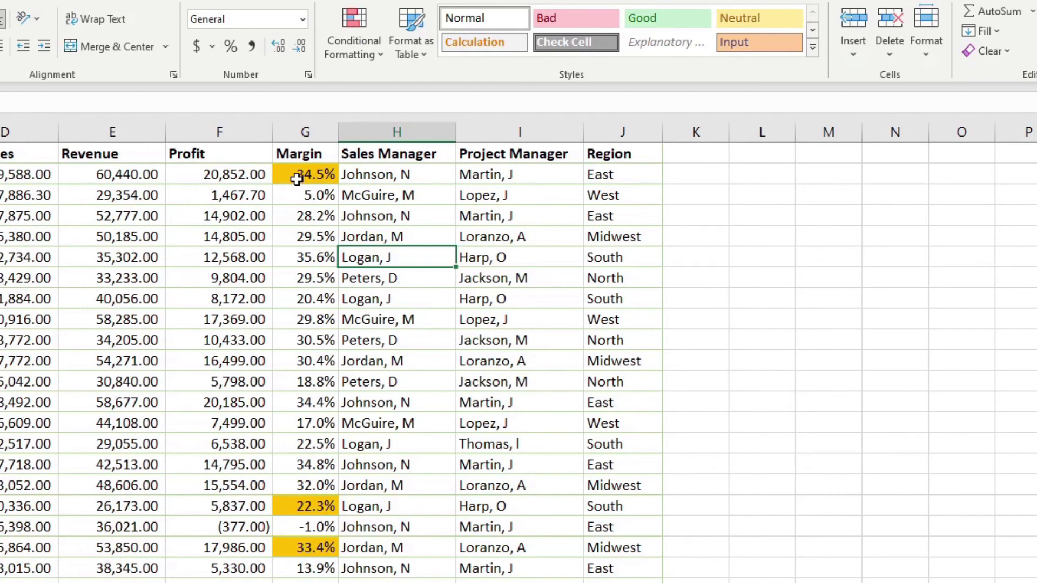
List the formatting rules for this worksheet and inspect the gold Margin rule's formula without editing it
{"action": "left_click", "coordinate": [368, 51]}
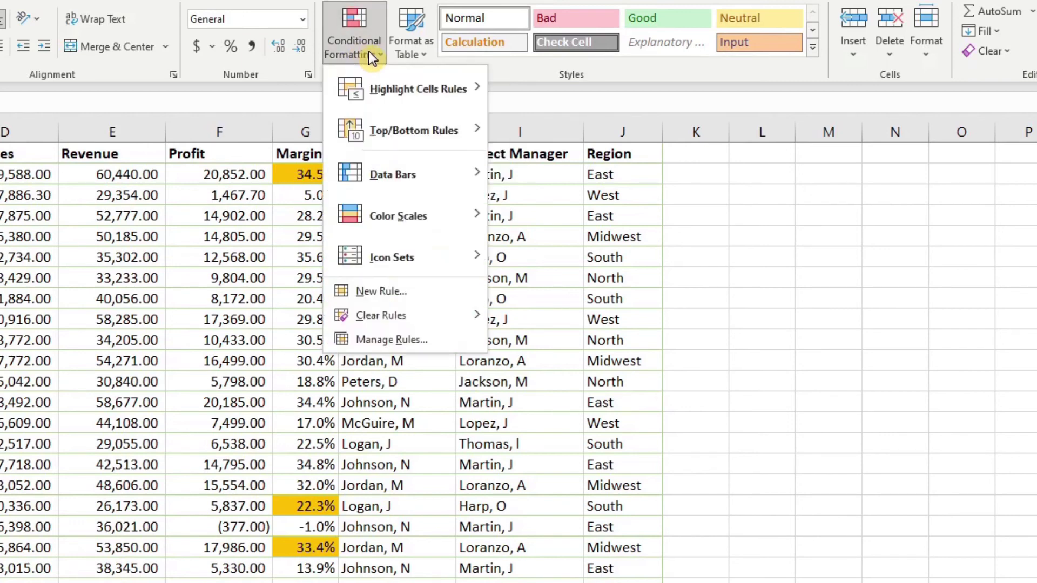
{"action": "left_click", "coordinate": [377, 344]}
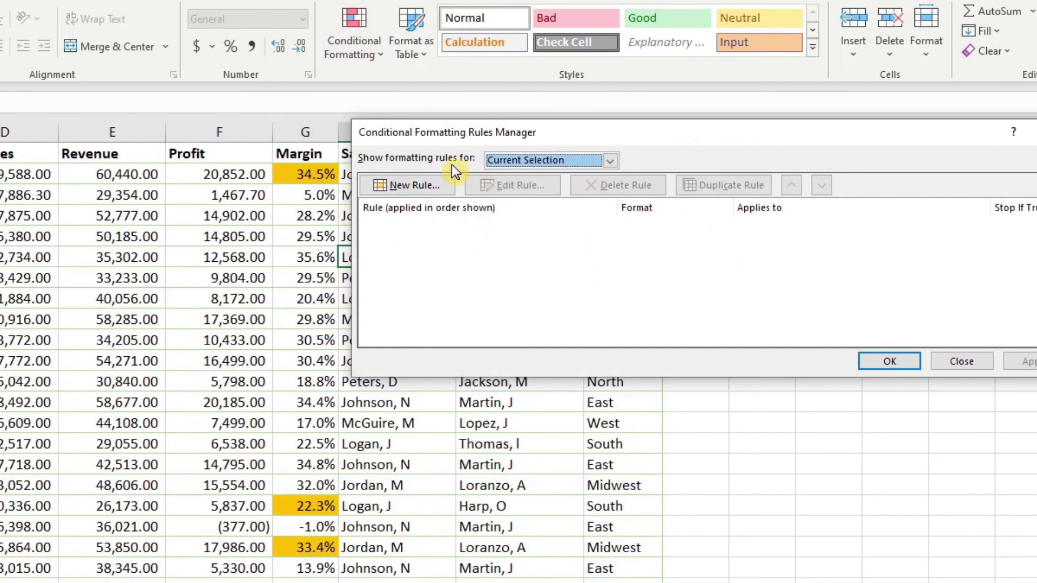
{"action": "left_click", "coordinate": [610, 161]}
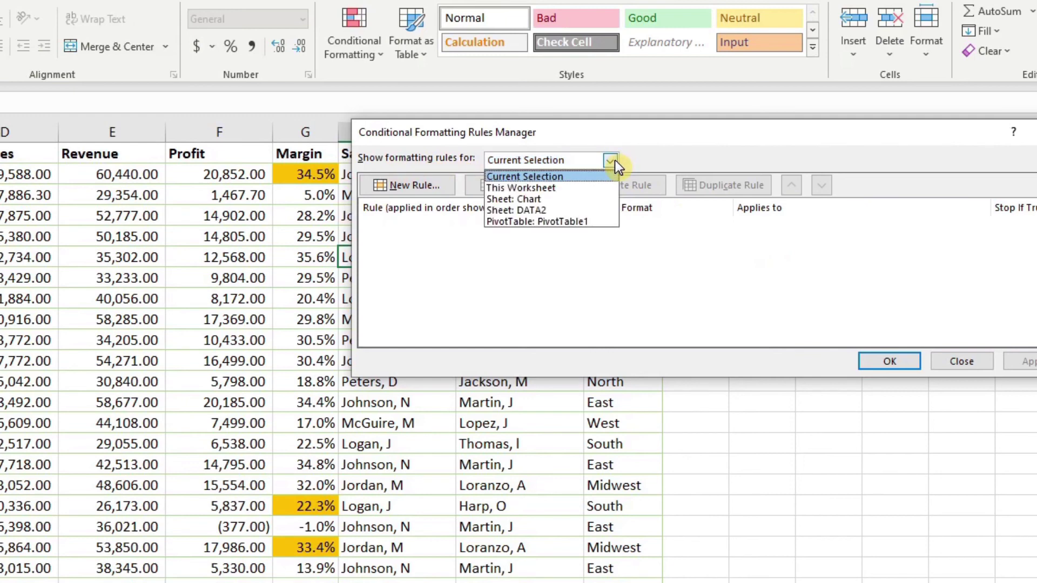
{"action": "left_click", "coordinate": [550, 190]}
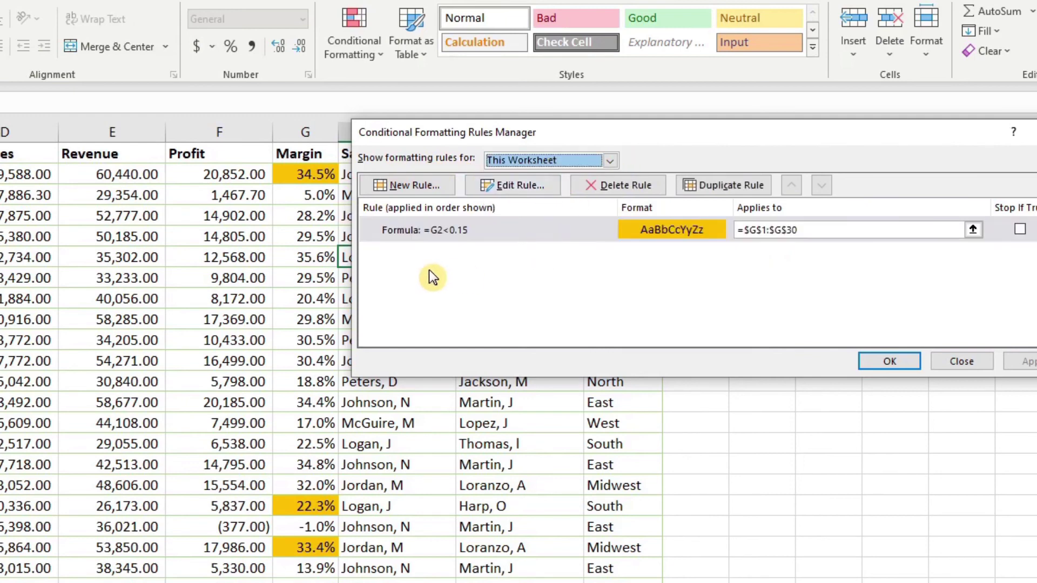
{"action": "left_click", "coordinate": [414, 230]}
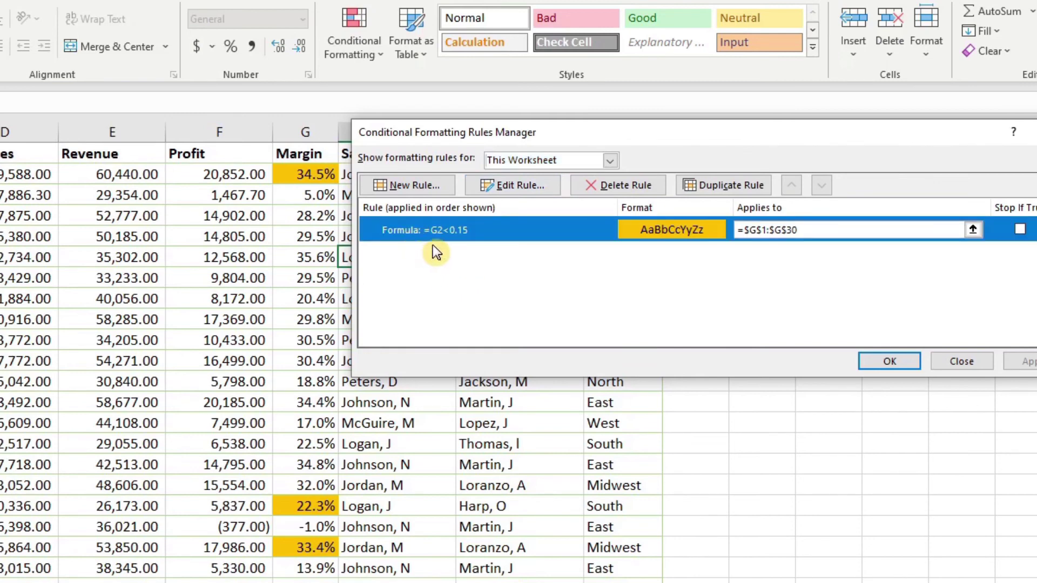
{"action": "left_click", "coordinate": [512, 182]}
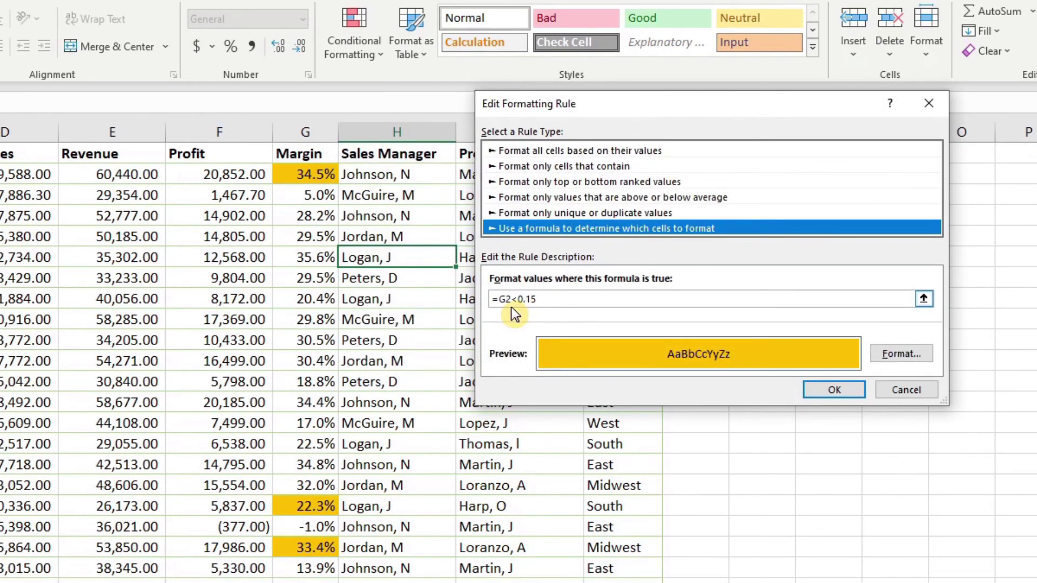
{"action": "left_click", "coordinate": [899, 388]}
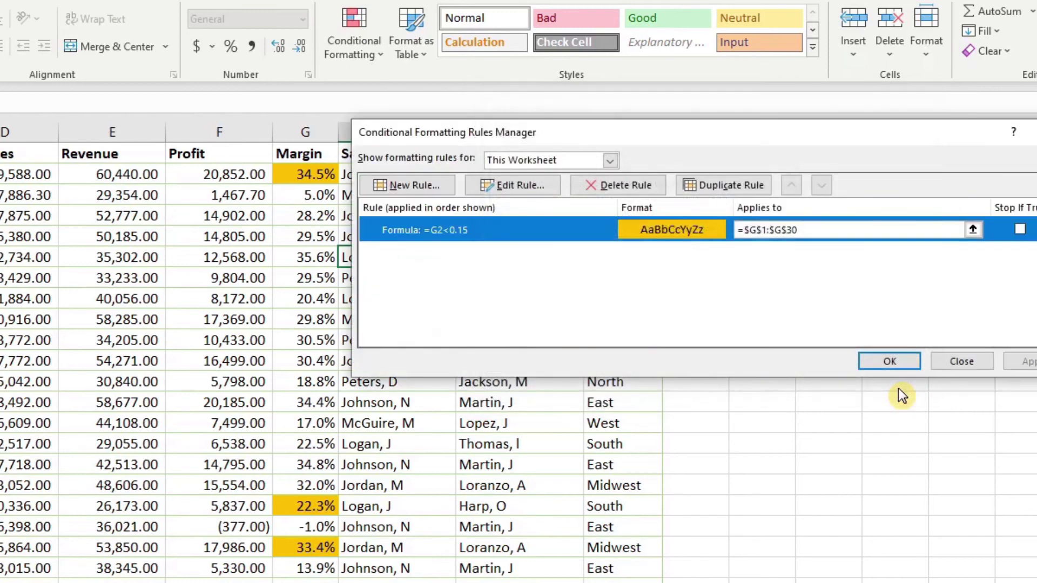
Change the range the gold Margin rule applies to into =$G$2:$G$30 and apply it
{"action": "left_click", "coordinate": [766, 232]}
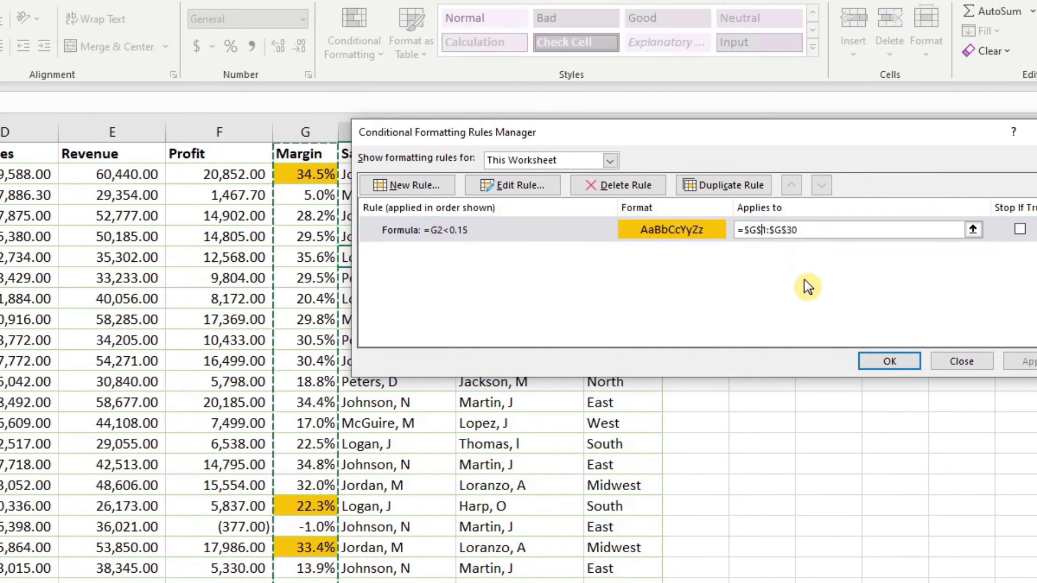
{"action": "key", "text": "BackSpace"}
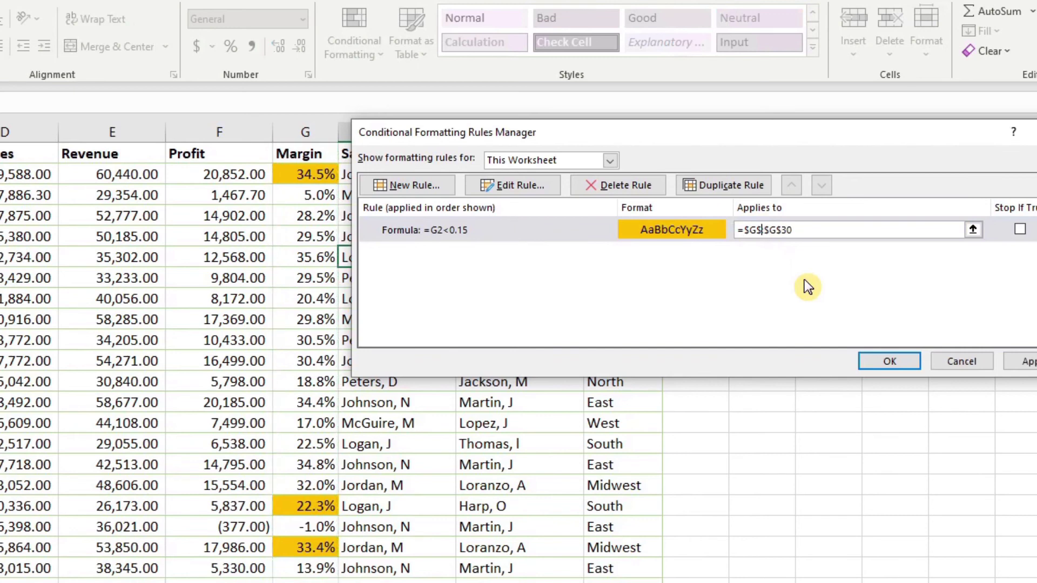
{"action": "type", "text": "2:"}
{"action": "left_click", "coordinate": [1023, 361]}
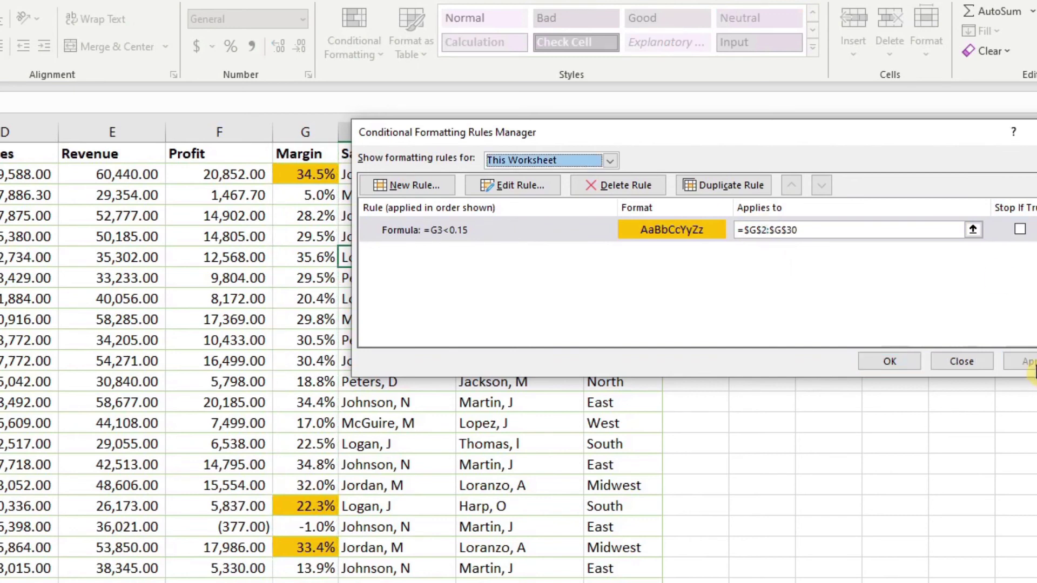
Correct the gold Margin rule's formula to =G2<0.15, apply it and close the rule list
{"action": "left_click", "coordinate": [431, 230]}
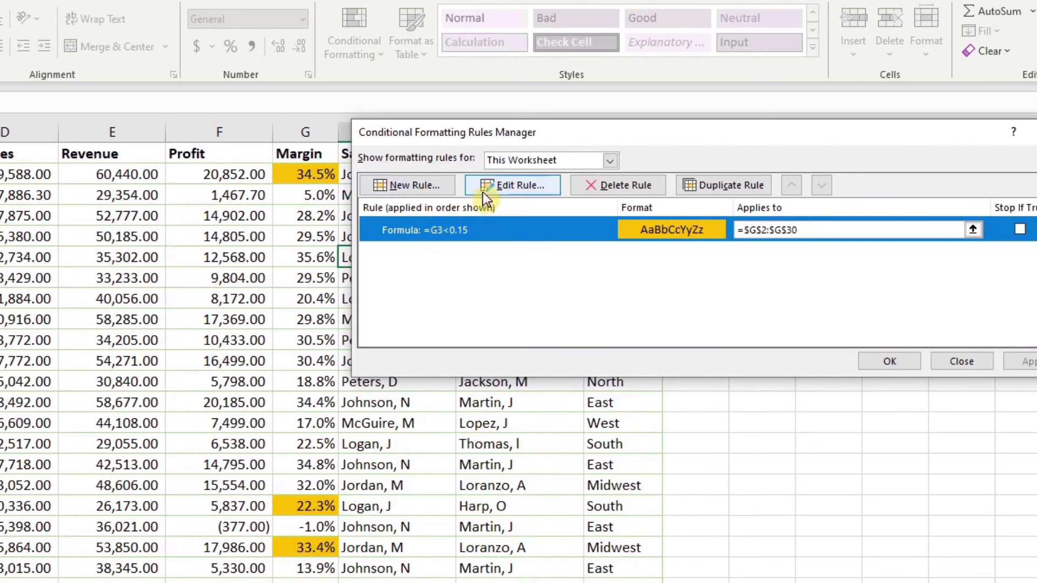
{"action": "left_click", "coordinate": [499, 189]}
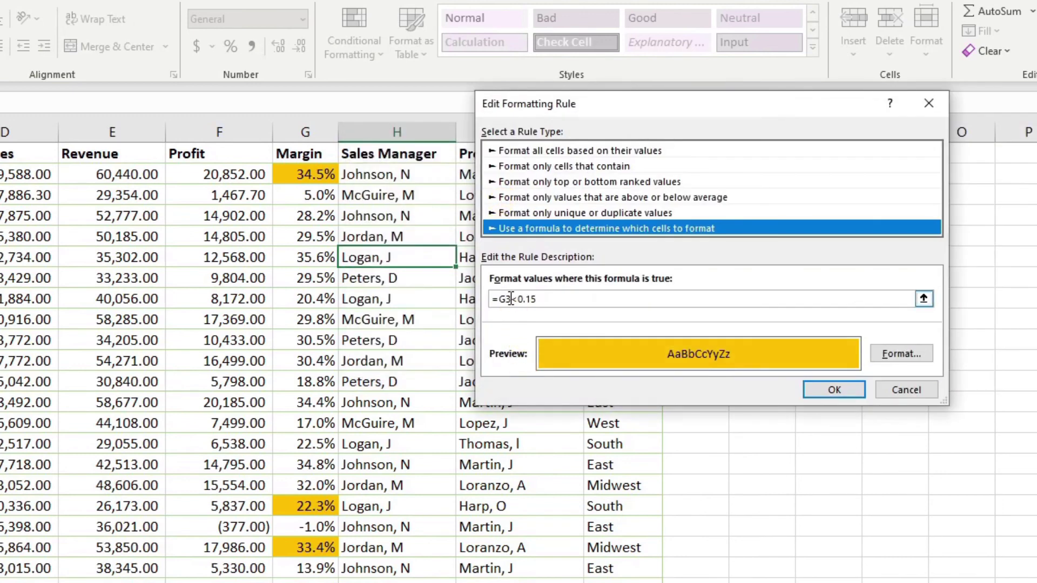
{"action": "left_click", "coordinate": [511, 299]}
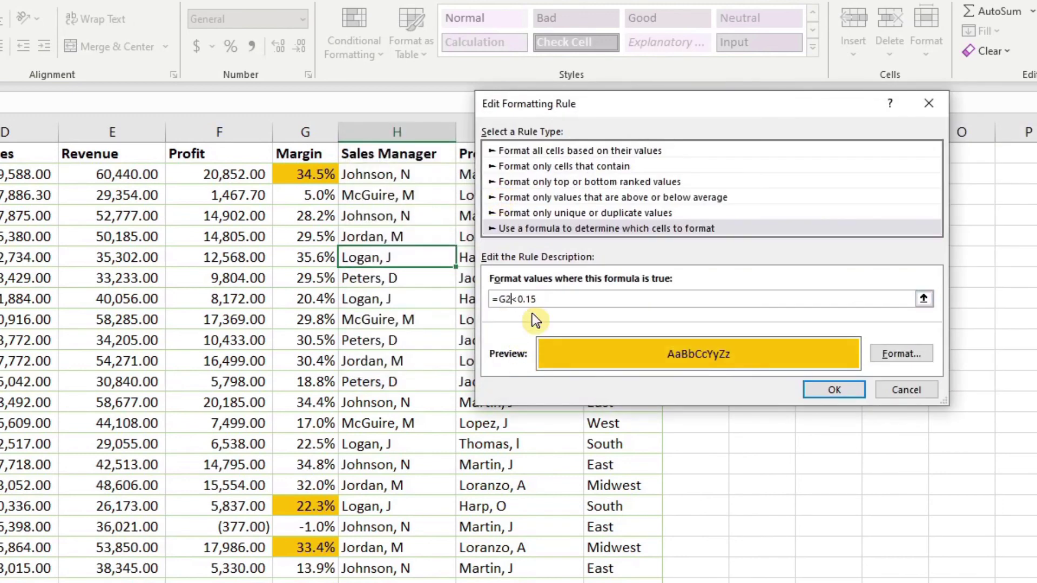
{"action": "left_click", "coordinate": [831, 390]}
{"action": "left_click", "coordinate": [1029, 361]}
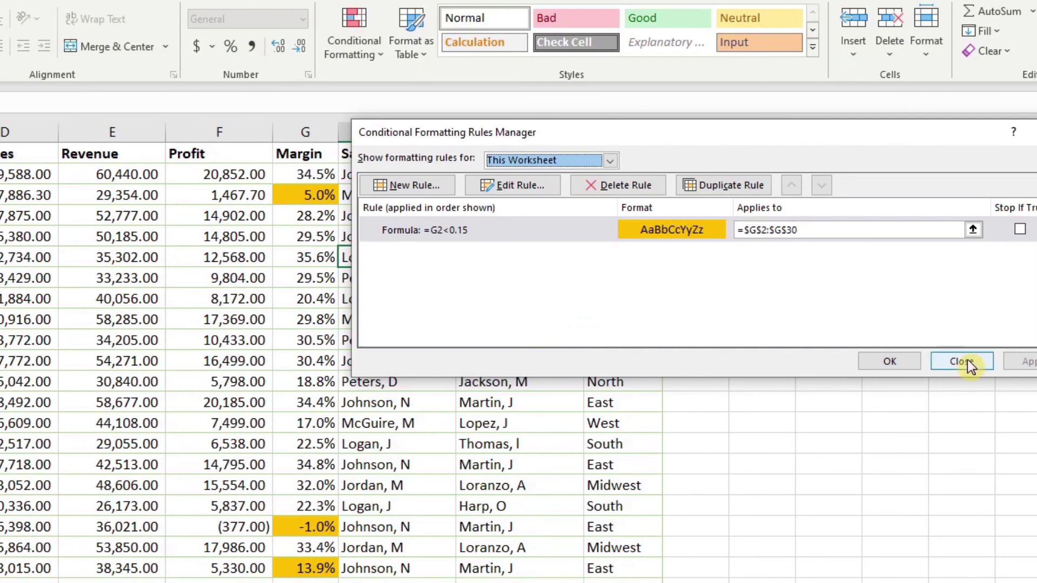
{"action": "left_click", "coordinate": [902, 360]}
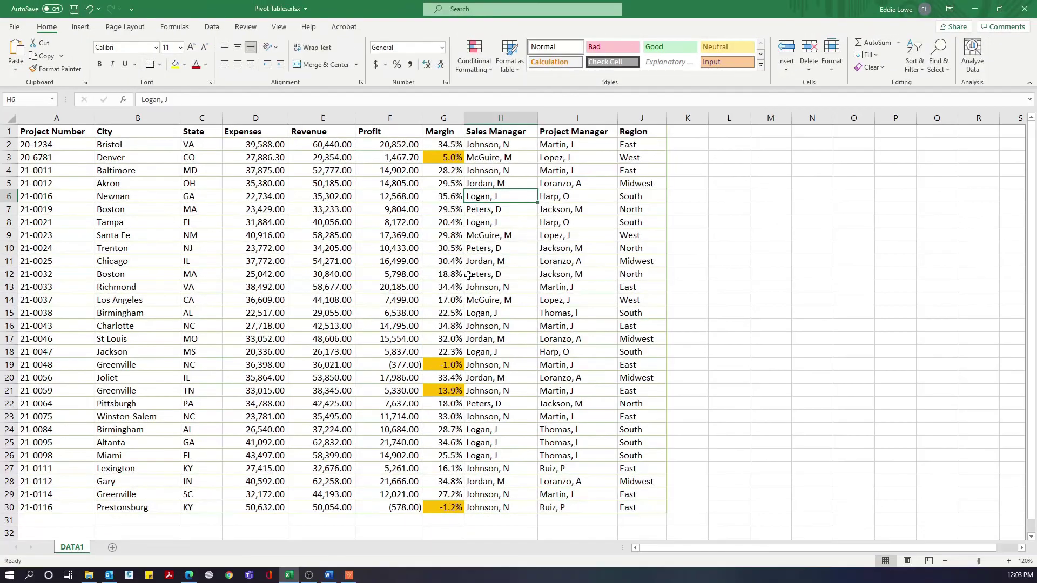